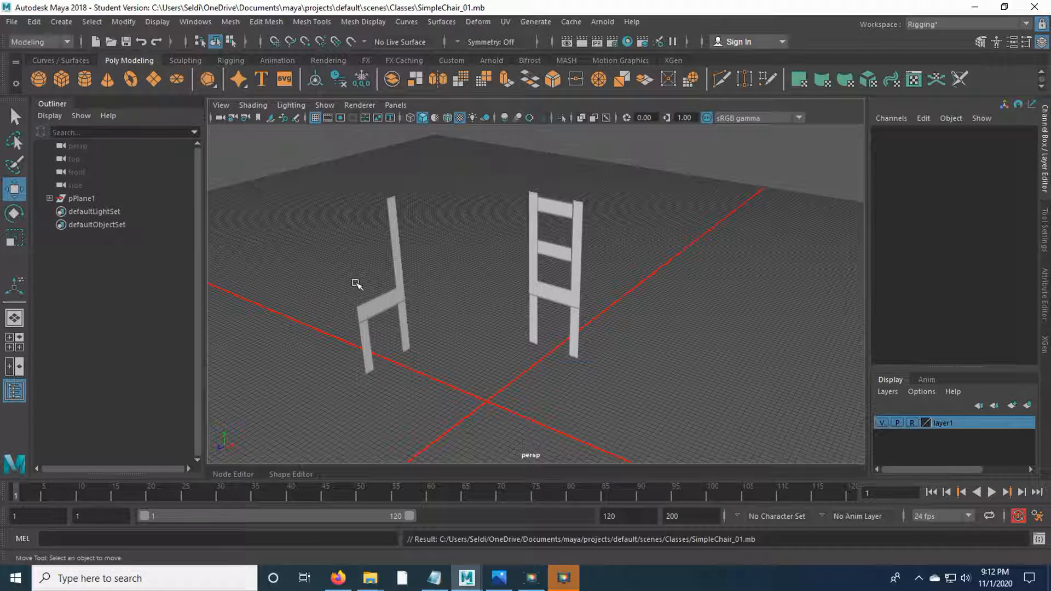
Create a polygon cube and raise it to about 39.8 on Y, level with the seat in the front reference
click(61, 79)
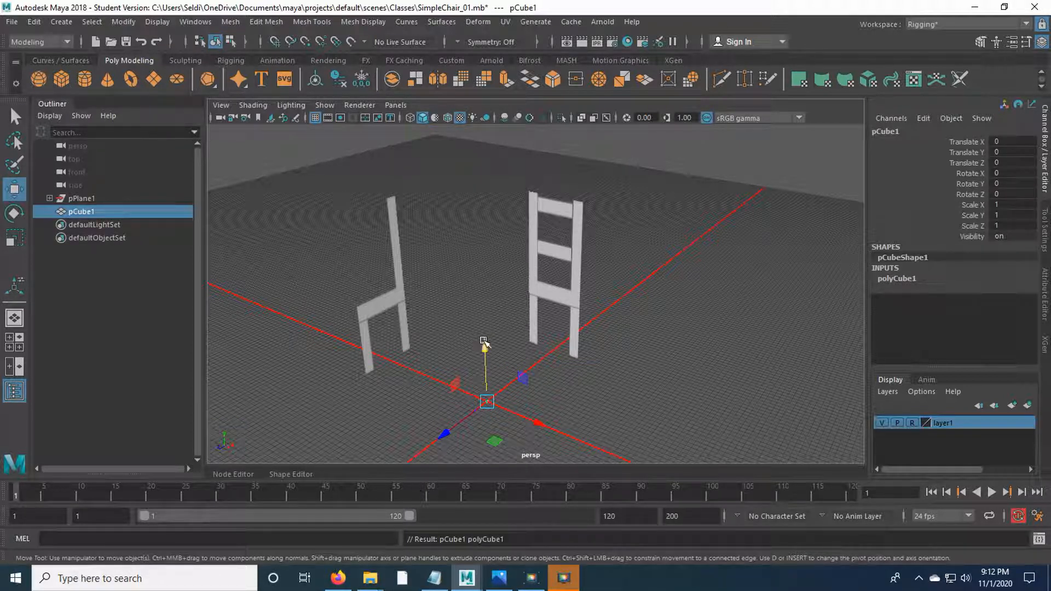
drag(487, 352, 467, 260)
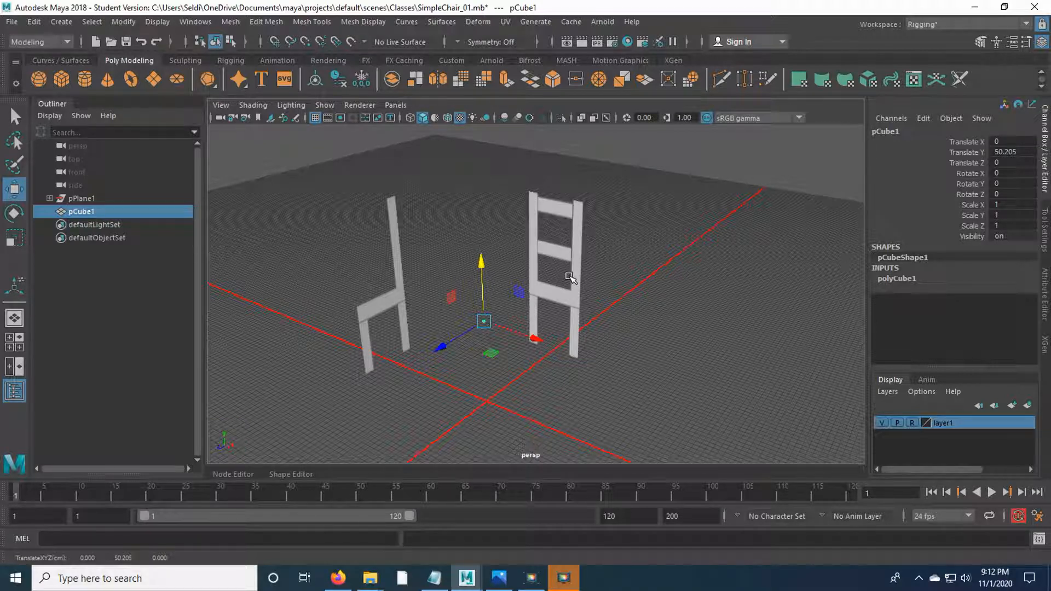
key(space)
key(space)
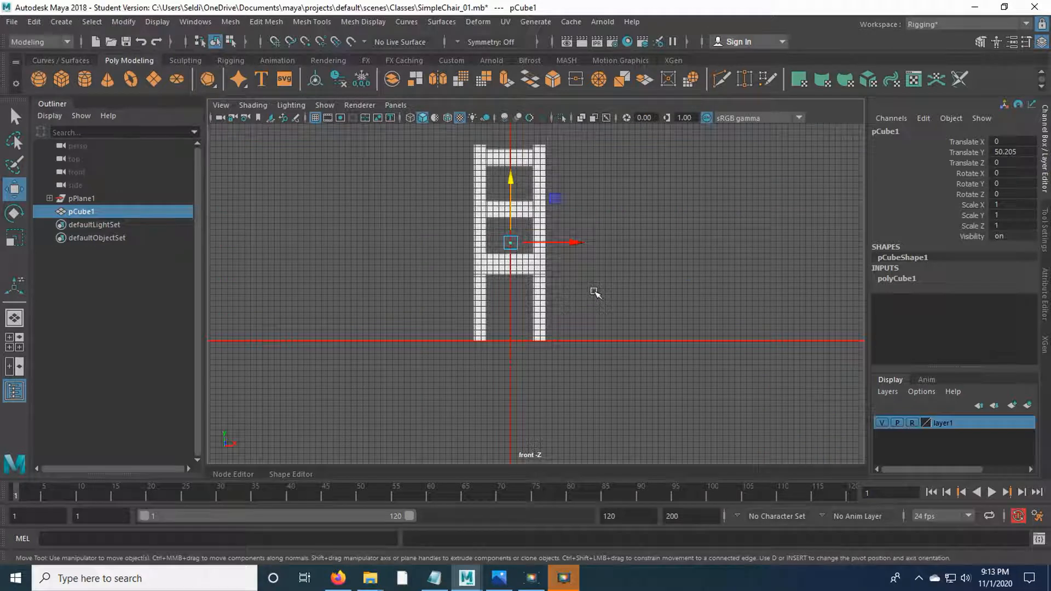
scroll(595, 293, up, 5)
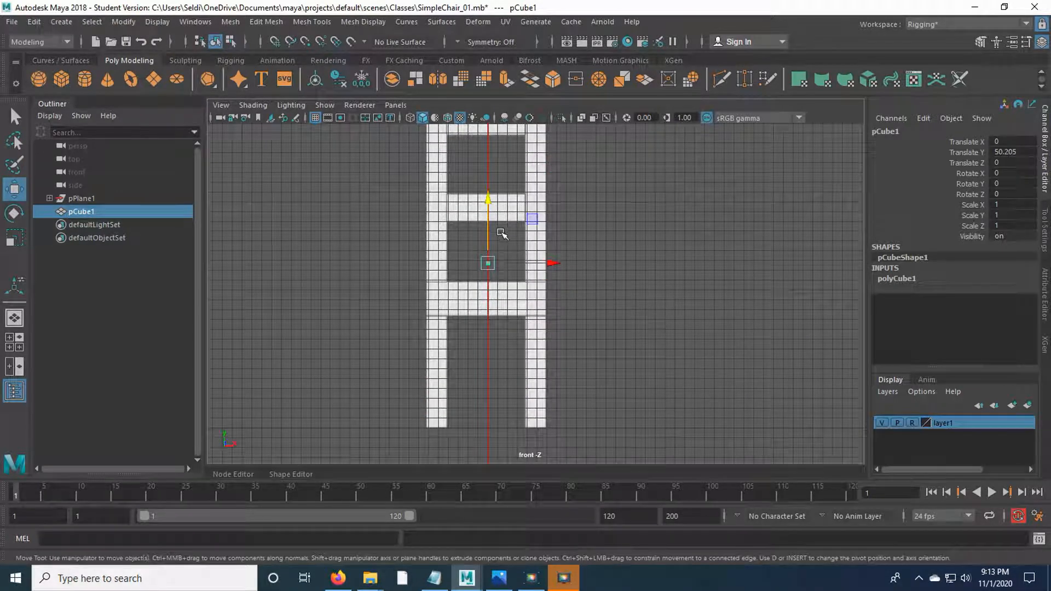
drag(485, 203, 482, 229)
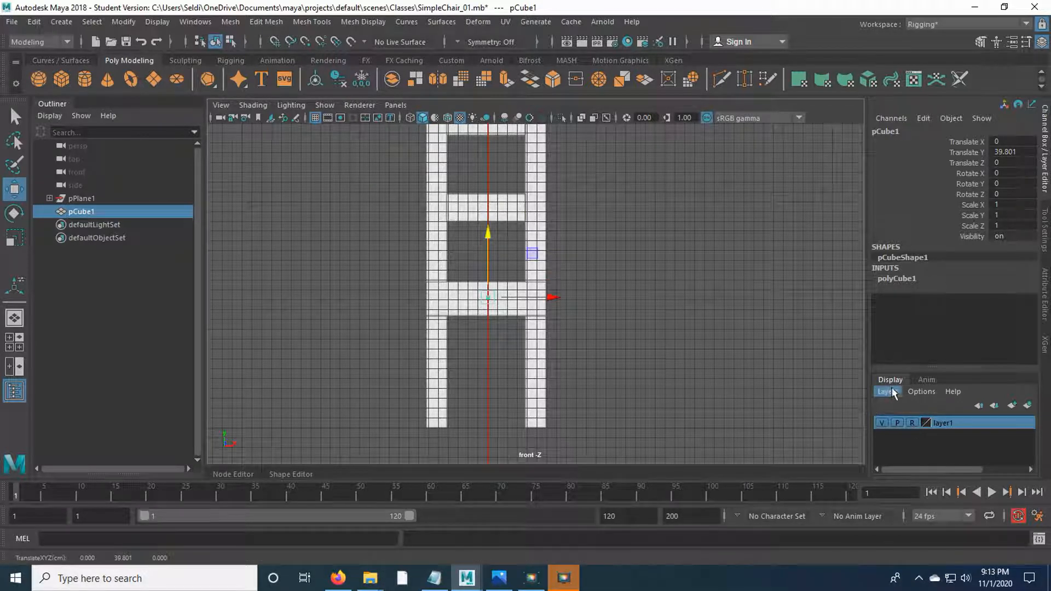
Set the cube's width to about 36.6 and height to 10 to match the reference seat rail
click(901, 277)
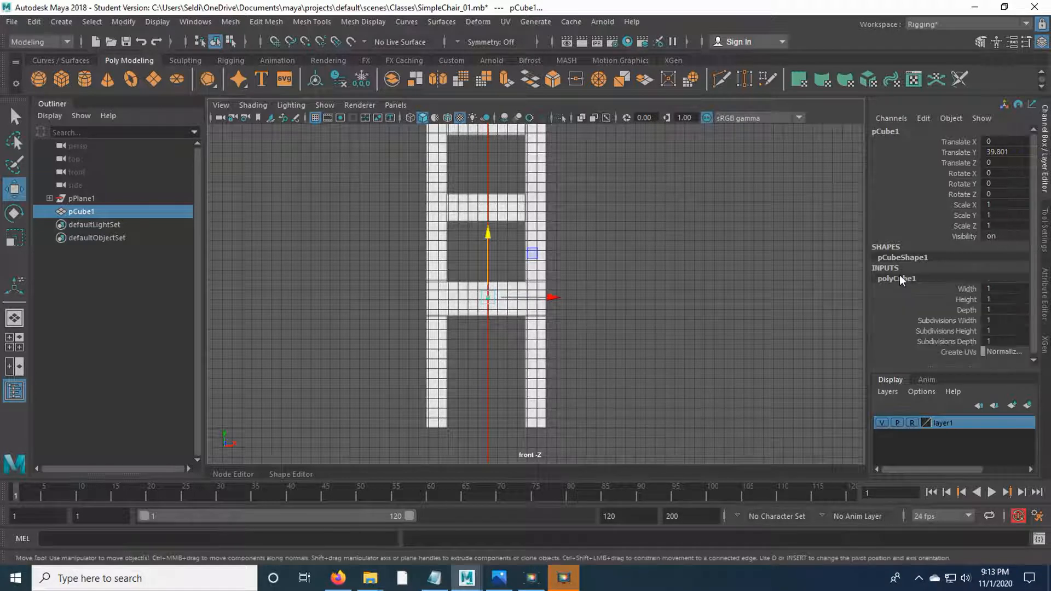
click(964, 290)
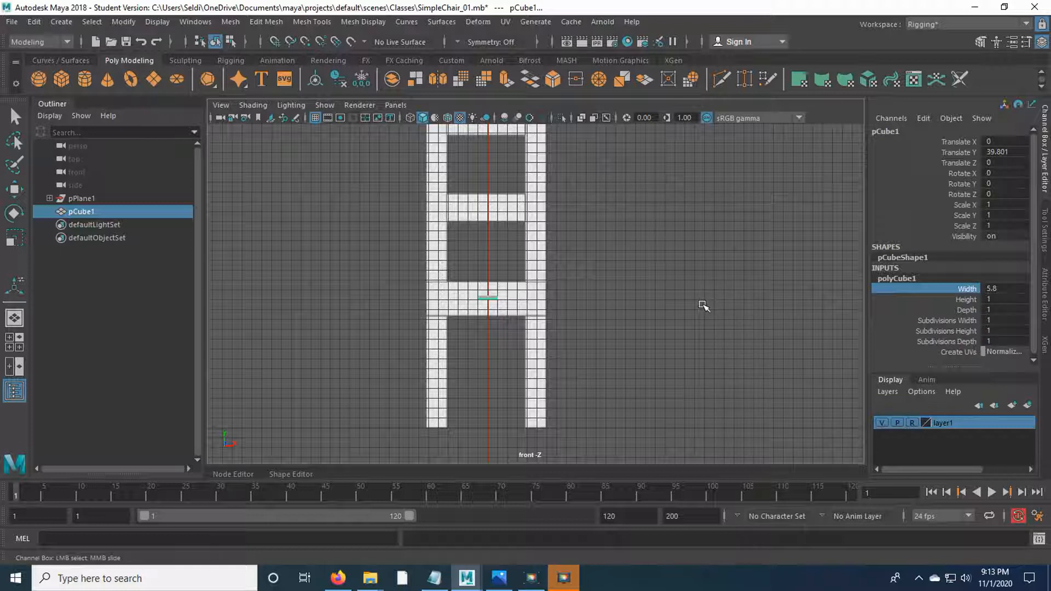
middle_drag(701, 303, 905, 307)
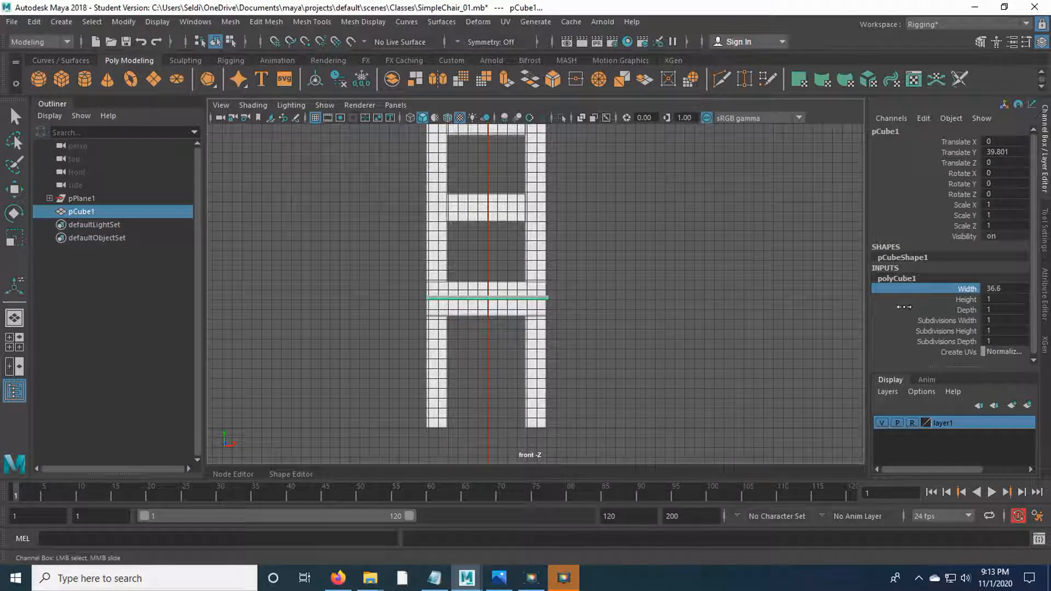
click(968, 301)
middle_drag(659, 310, 722, 305)
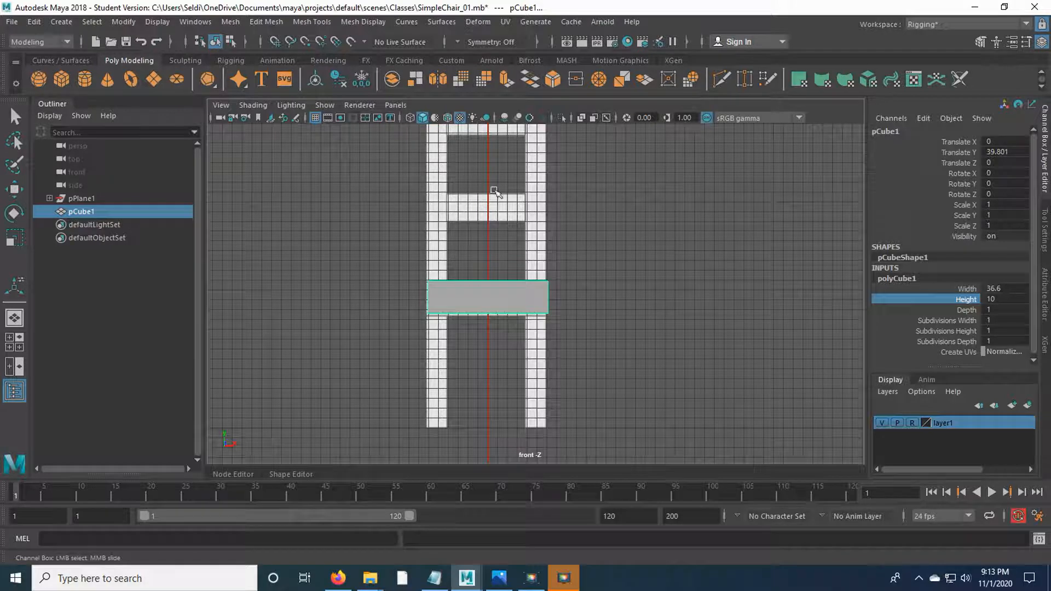
Unlock the reference layer, shift the front chair reference sideways to line up with the cube's ends, and lock the layer again
scroll(542, 323, up, 2)
scroll(549, 336, up, 2)
alt+middle_drag(633, 386, 637, 312)
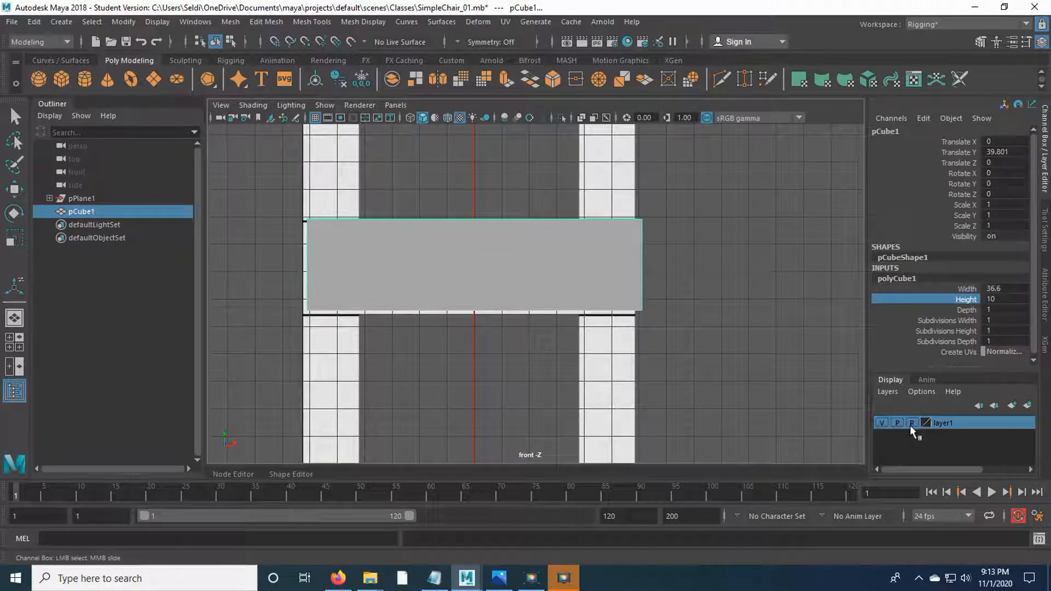
click(614, 383)
key(w)
drag(594, 174, 599, 174)
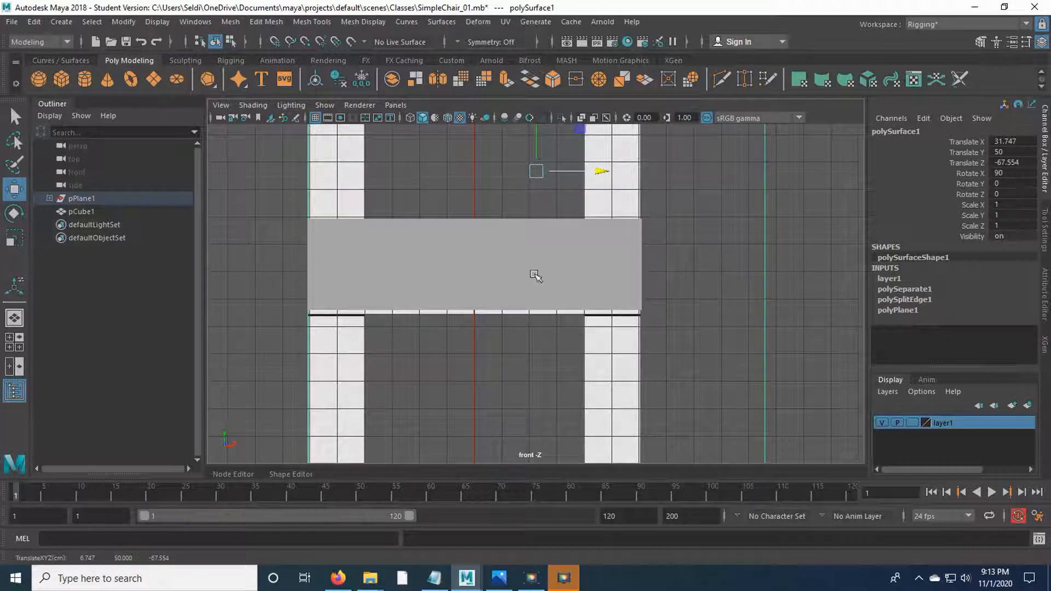
click(913, 422)
click(913, 422)
Lower the seat cube to about 39.44 on Y so it matches the rail in the front reference
click(534, 272)
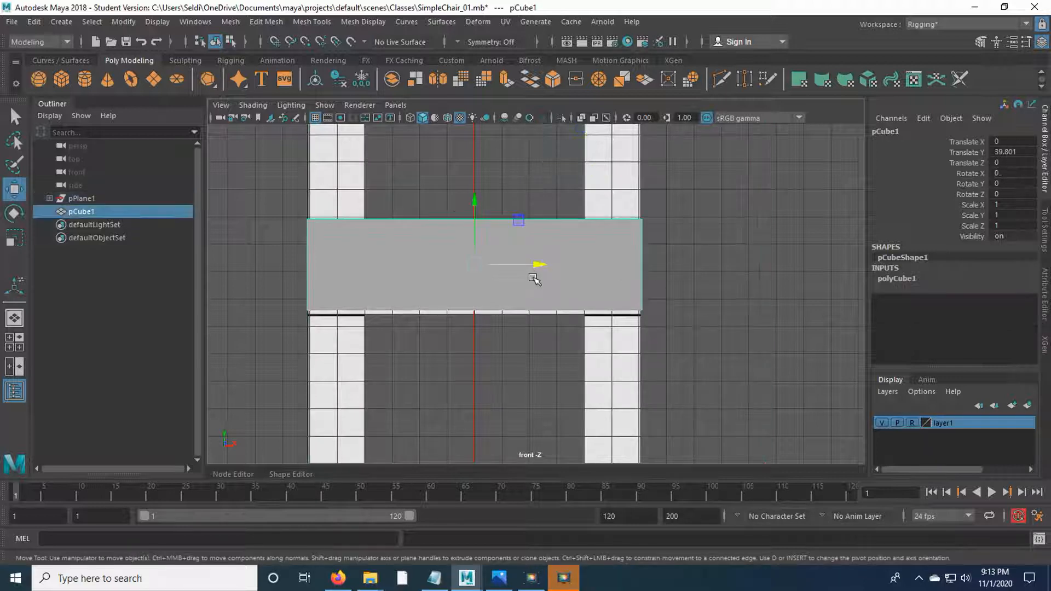
drag(473, 201, 471, 202)
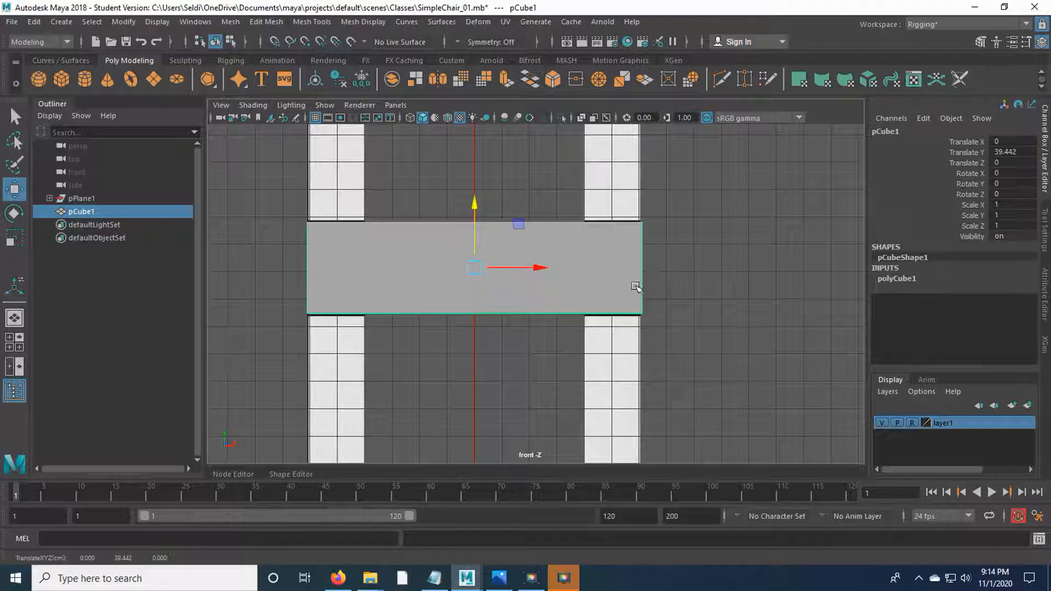
key(space)
key(space)
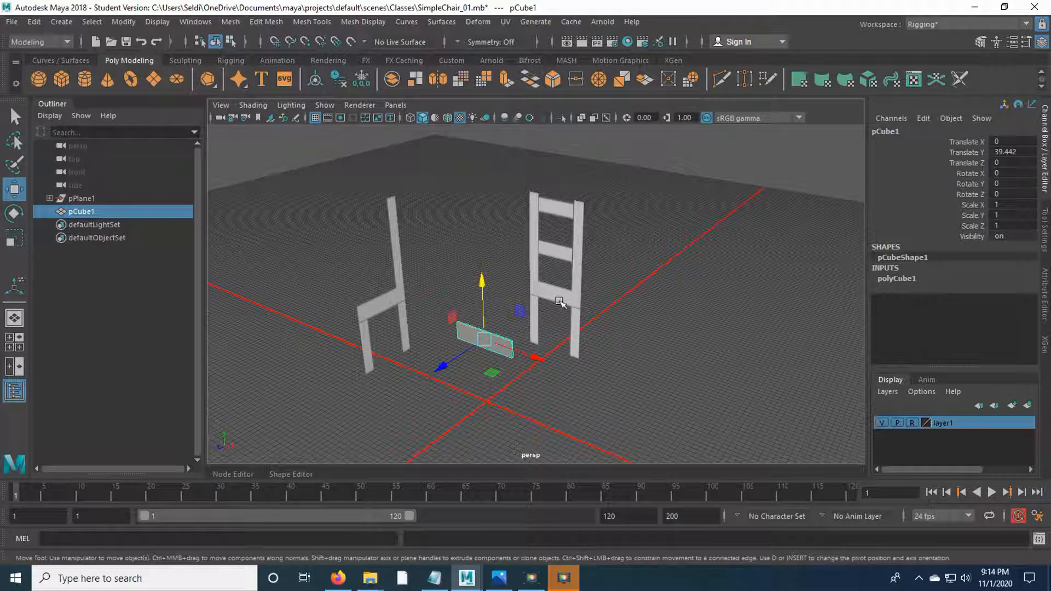
Set the seat cube's depth to about 36.5 to match the seat in the side view reference
key(space)
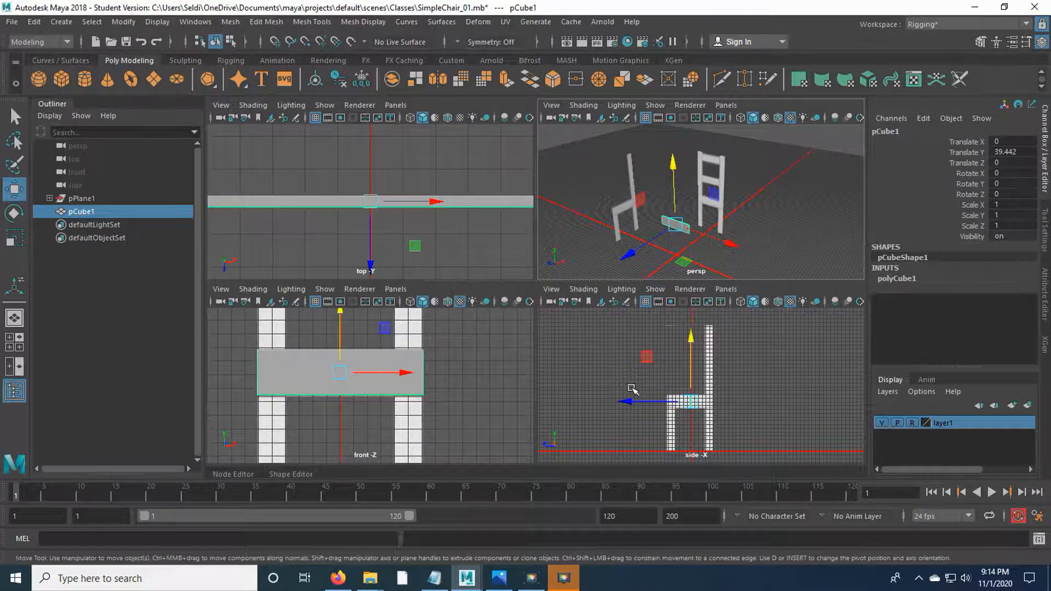
key(space)
scroll(544, 366, up, 1)
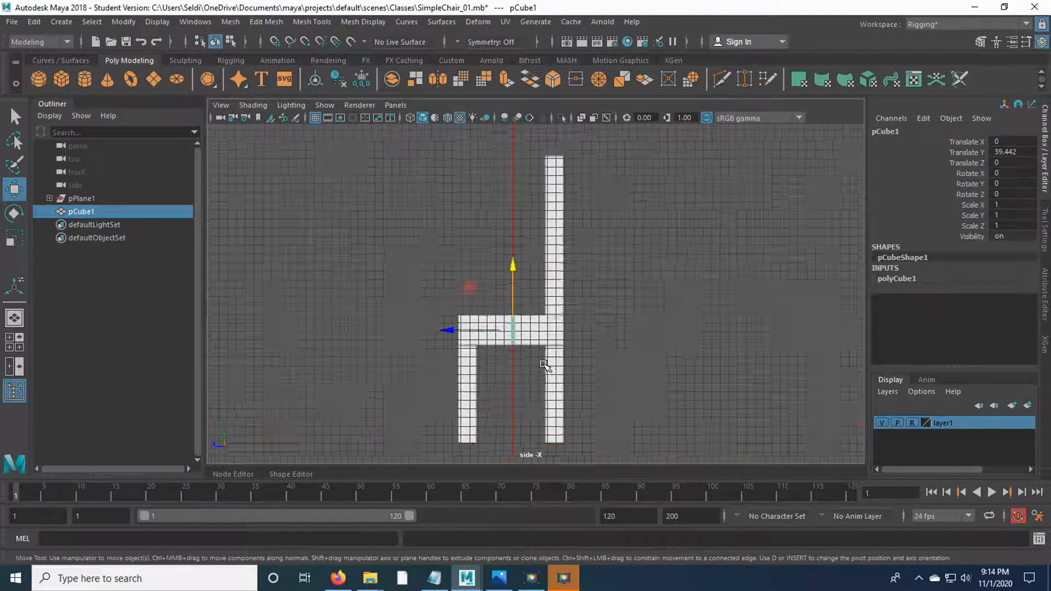
scroll(542, 364, up, 2)
alt+middle_drag(551, 390, 555, 299)
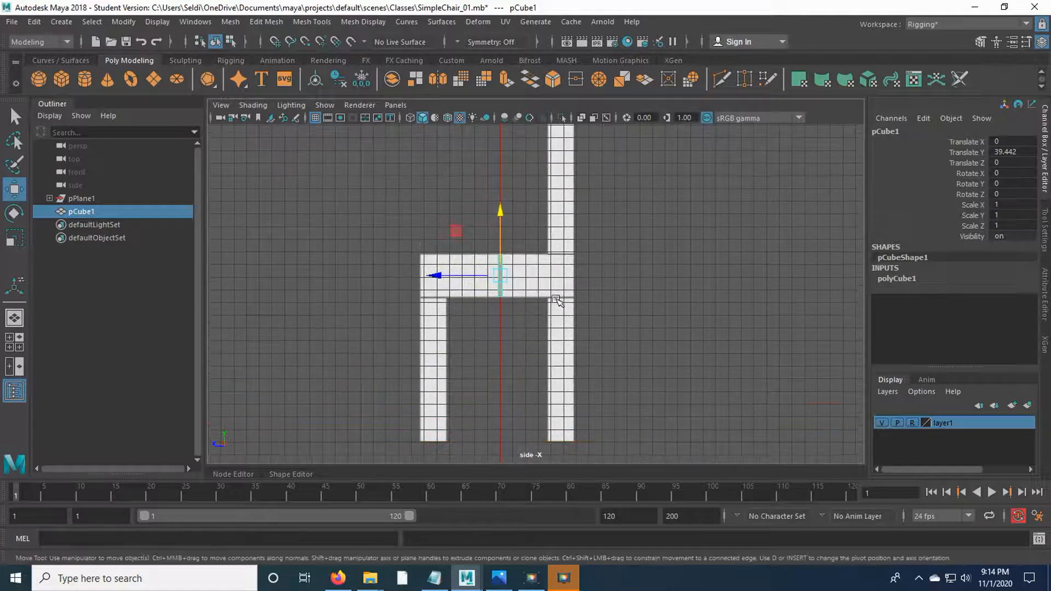
click(898, 278)
click(967, 309)
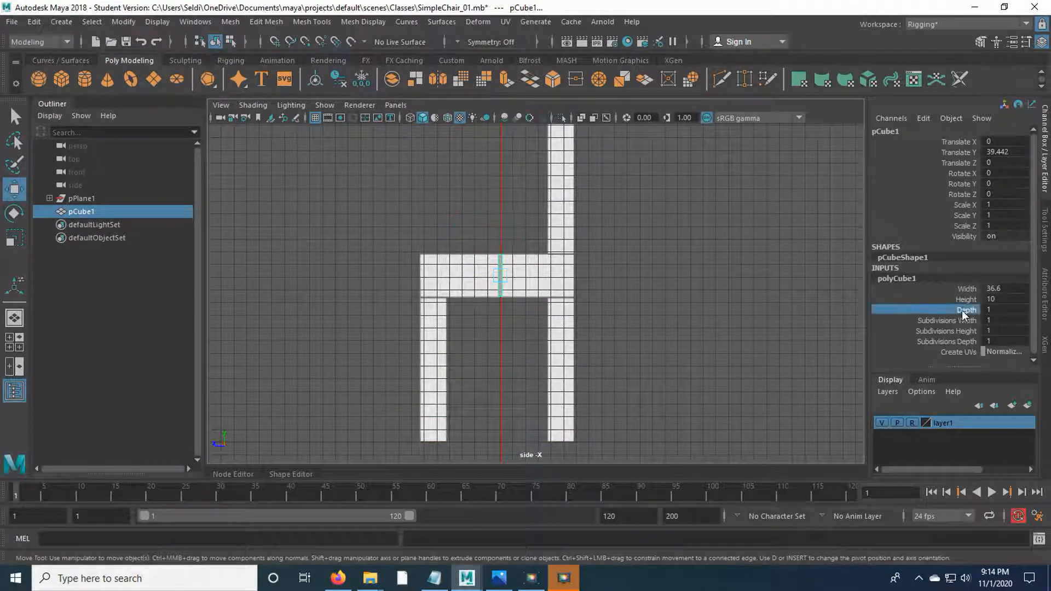
middle_drag(658, 313, 890, 307)
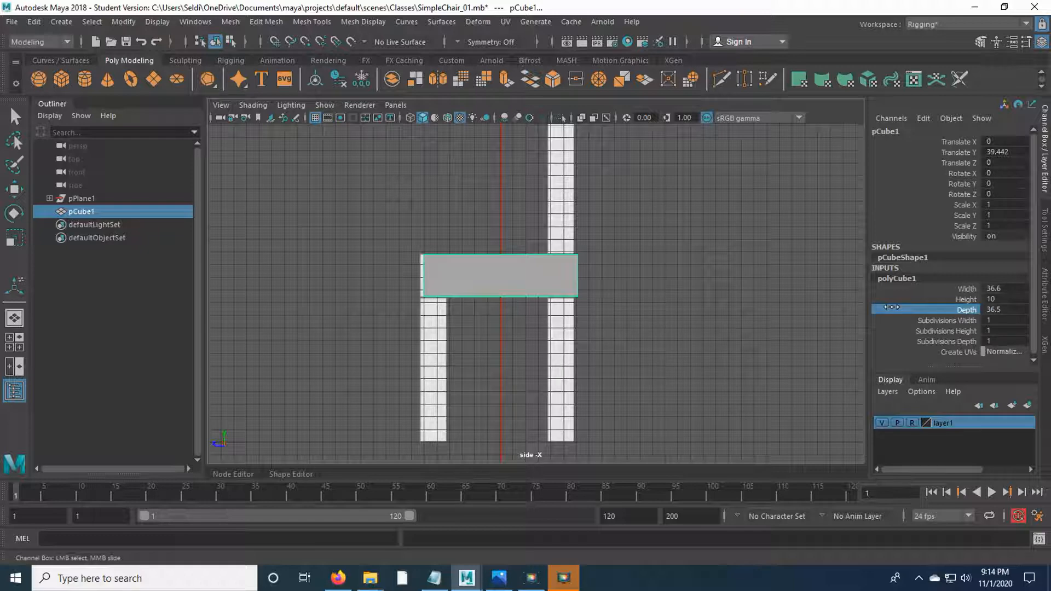
Set both the width and the depth of the seat cube to 36
scroll(721, 366, up, 2)
mouse_move(700, 335)
alt+middle_down()
mouse_move(715, 272)
mouse_move(711, 323)
alt+middle_up()
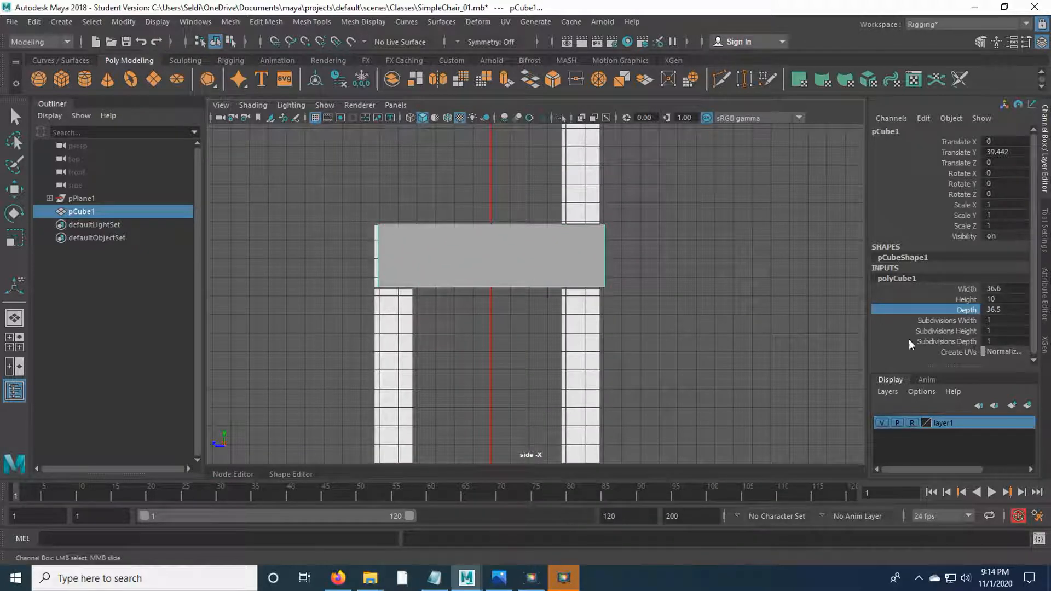
double_click(1017, 288)
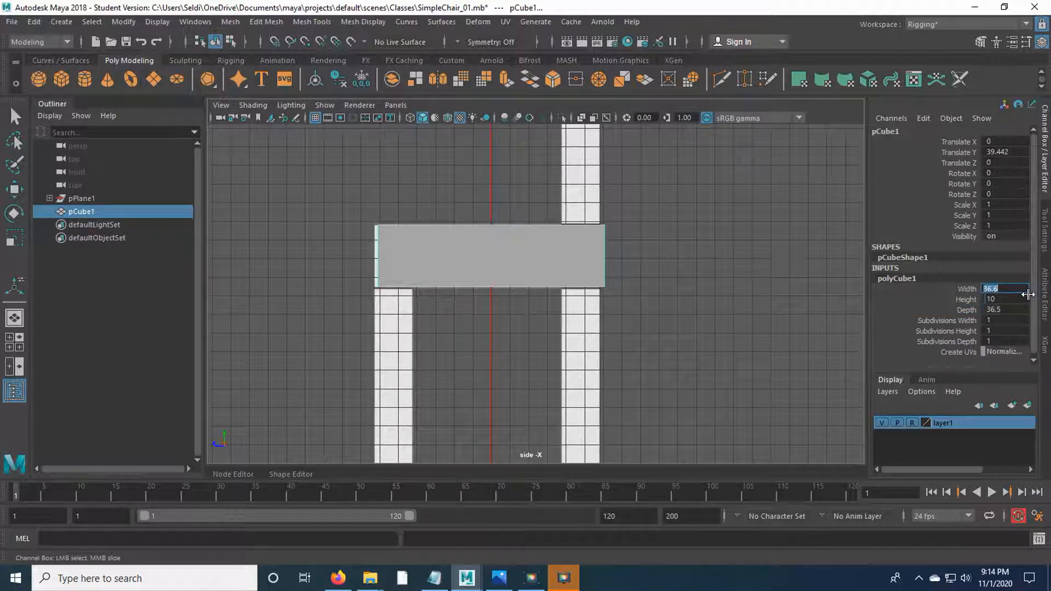
double_click(1006, 310)
text(36)
key(Return)
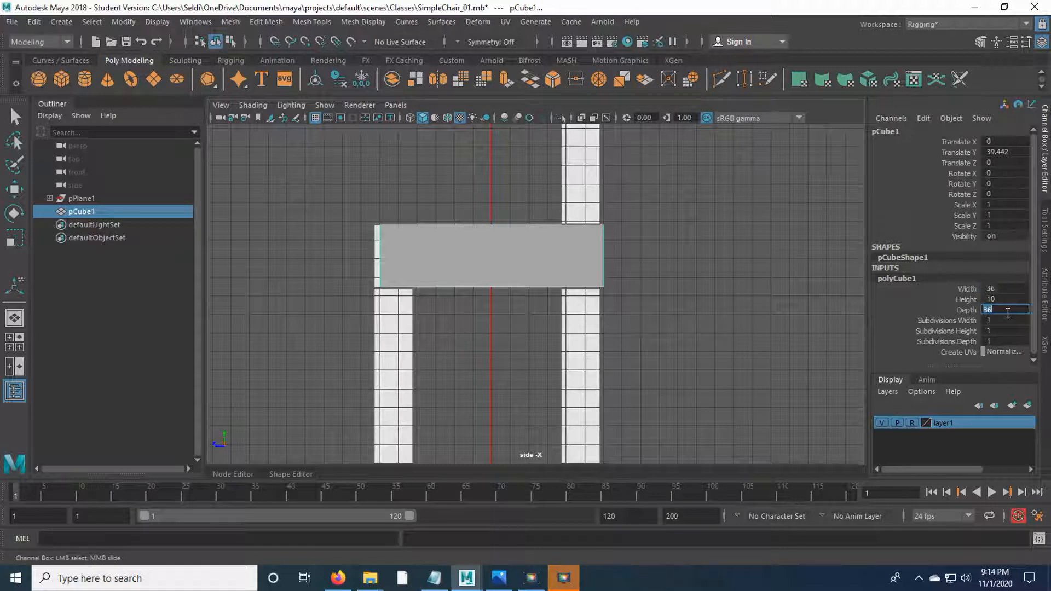
Unlock the reference layer, shift the side chair reference to about 6.775 on Z to align with the seat cube, and relock the layer
click(914, 425)
click(590, 362)
key(w)
drag(372, 191, 377, 191)
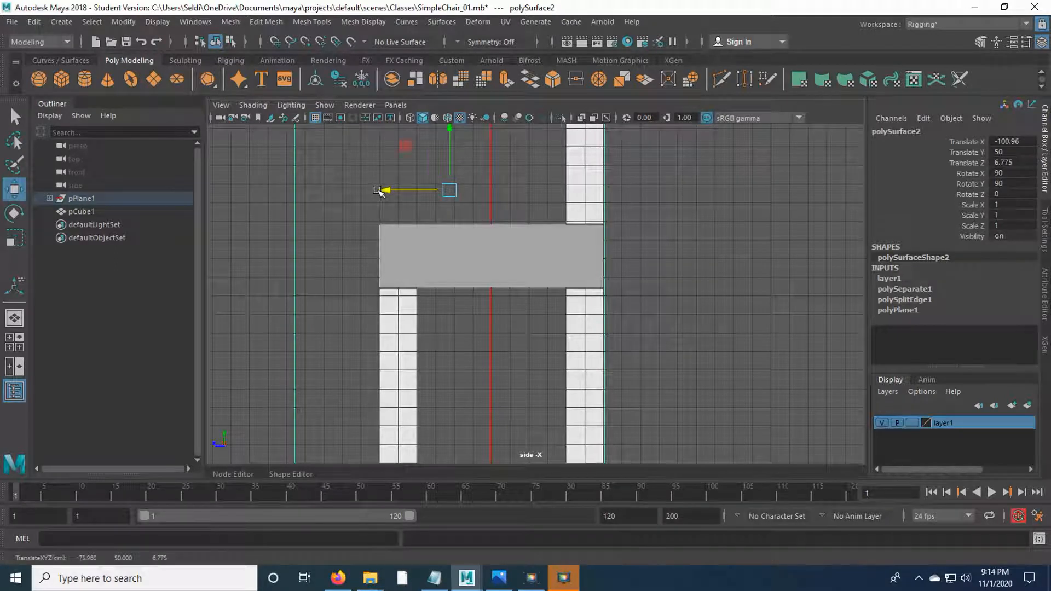
click(913, 424)
click(912, 424)
Set the seat cube's width subdivisions and depth subdivisions to 3
click(563, 253)
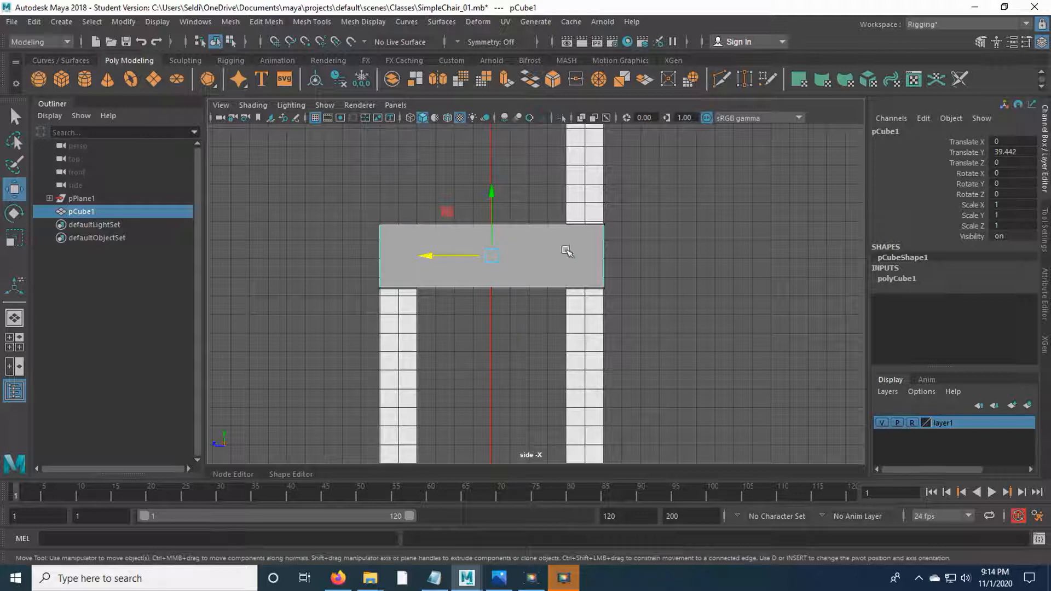
key(space)
key(space)
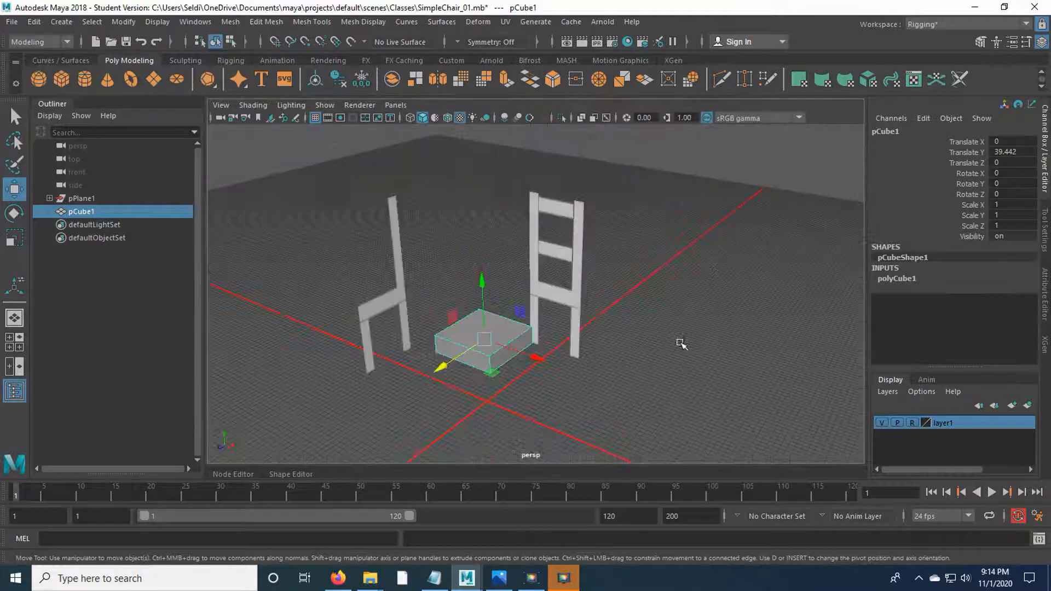
key(f)
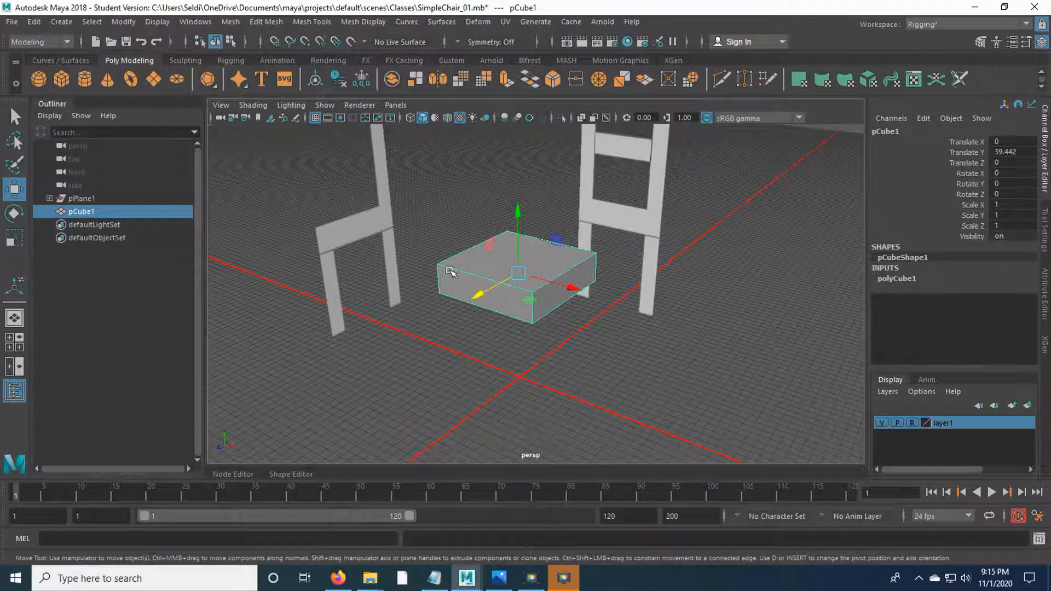
alt+drag(588, 264, 665, 310)
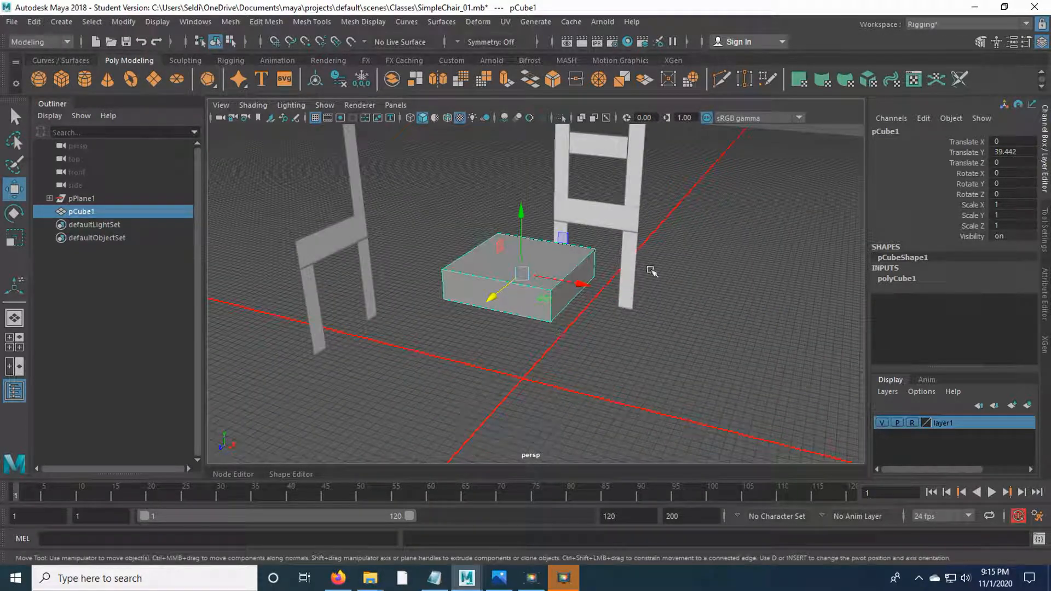
mouse_move(655, 349)
alt+mouse_down()
mouse_move(685, 298)
mouse_move(646, 332)
mouse_move(641, 357)
alt+mouse_up()
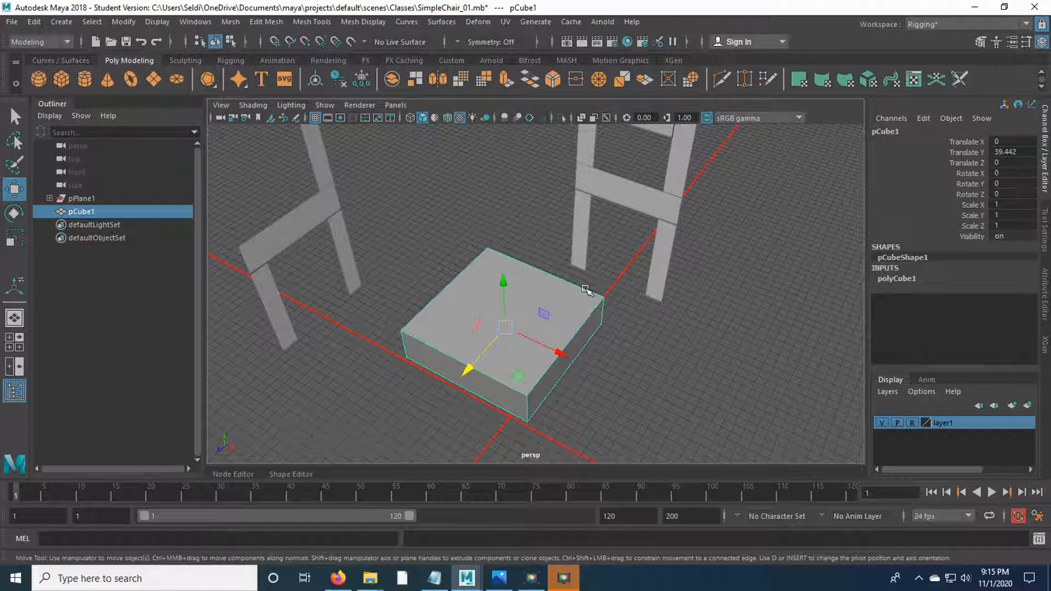
click(898, 278)
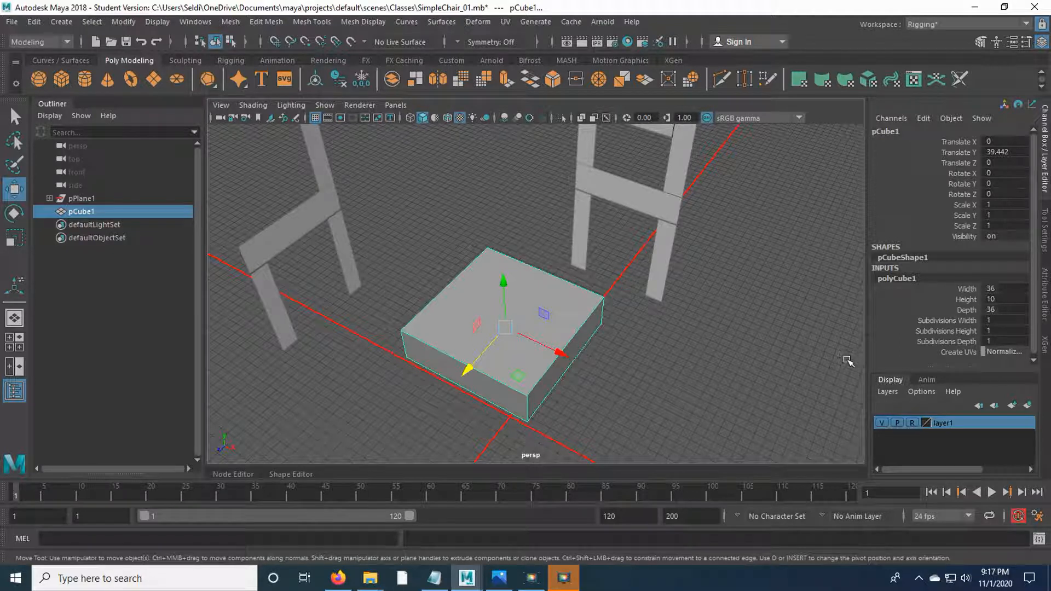
click(954, 321)
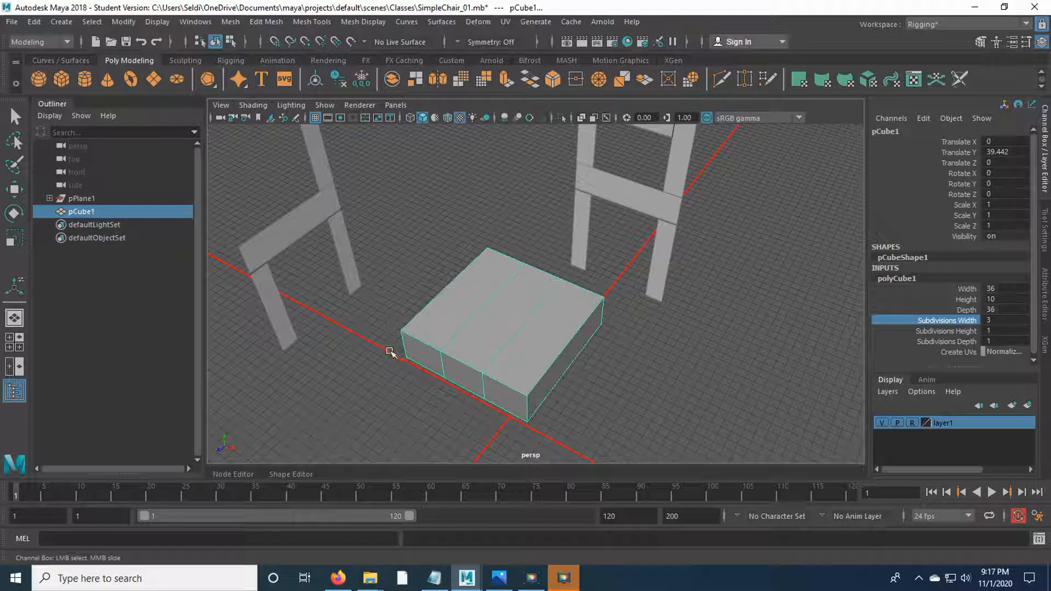
click(943, 343)
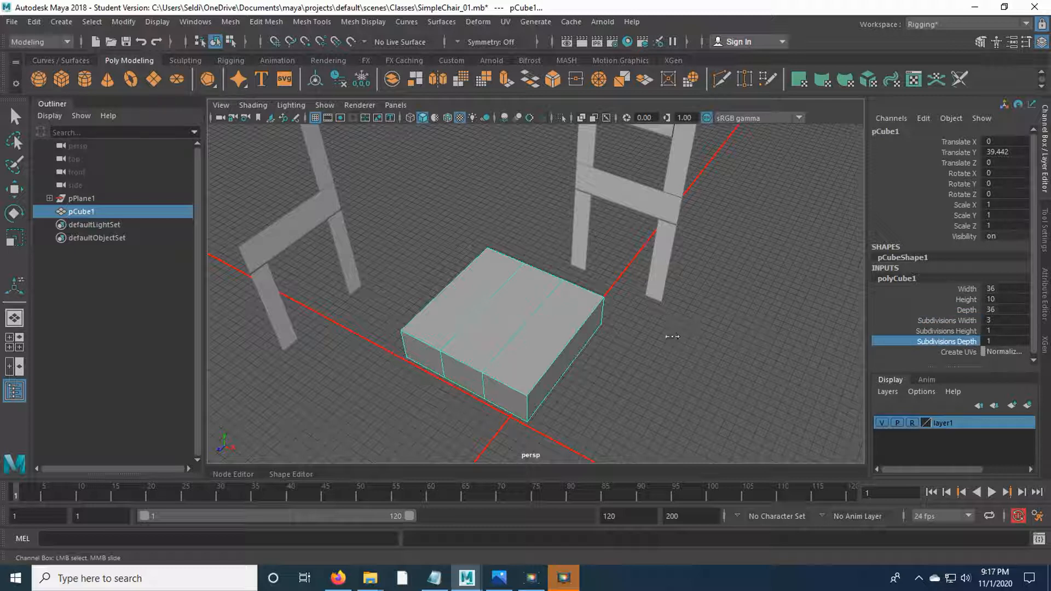
middle_drag(679, 338, 683, 339)
Raise the transparency of the seat cube's lambert1 material so the front reference shows through the cube
key(space)
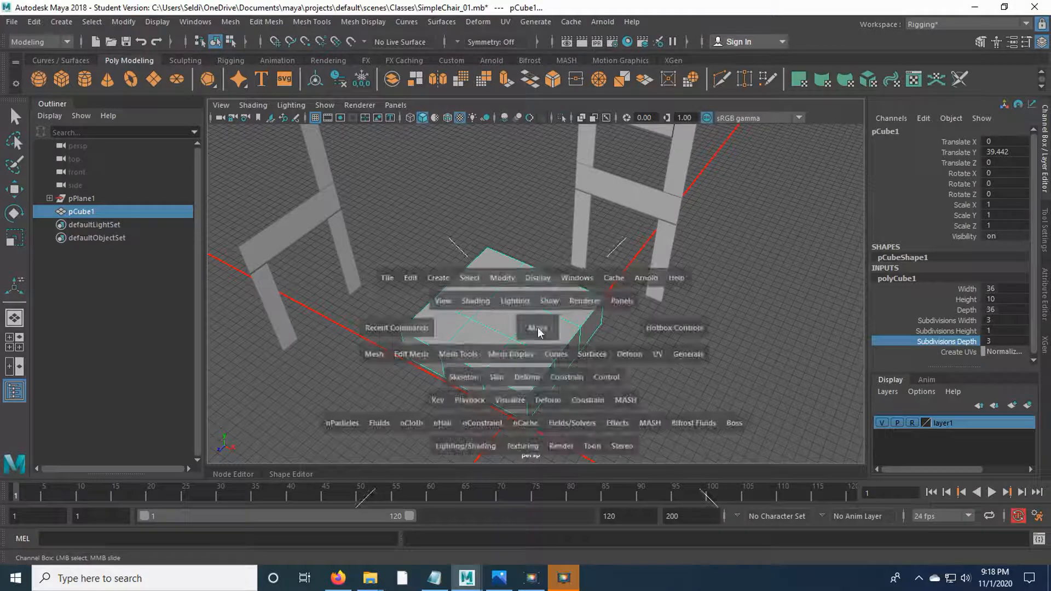
key(space)
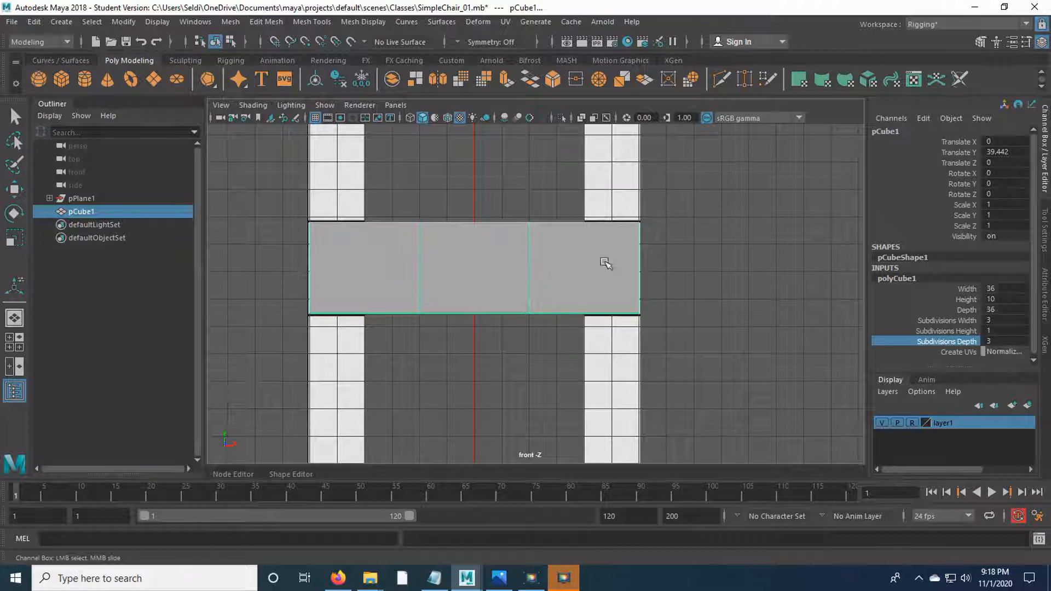
click(1044, 298)
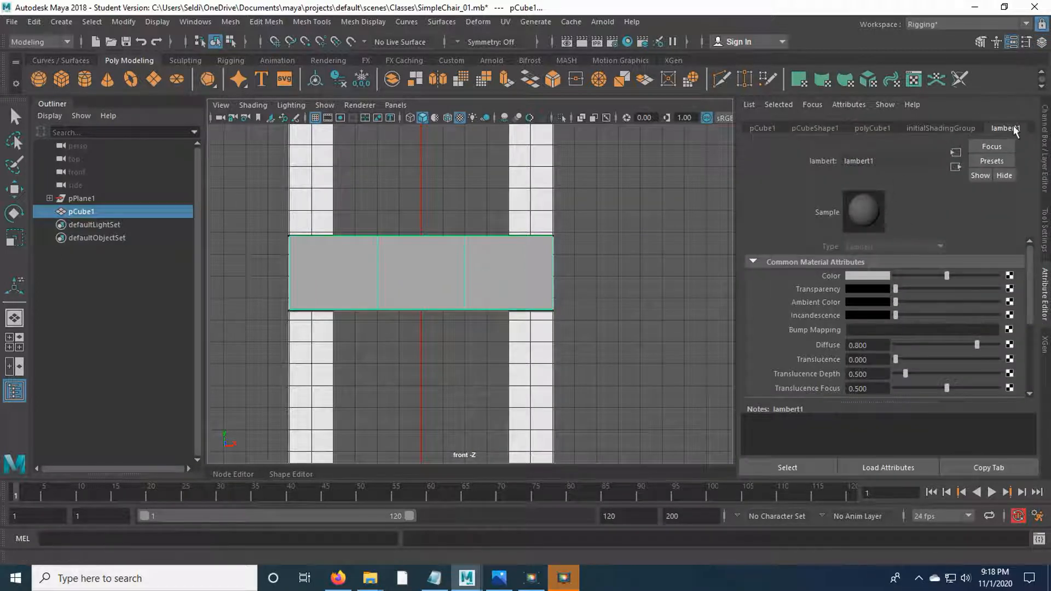
right_click(492, 271)
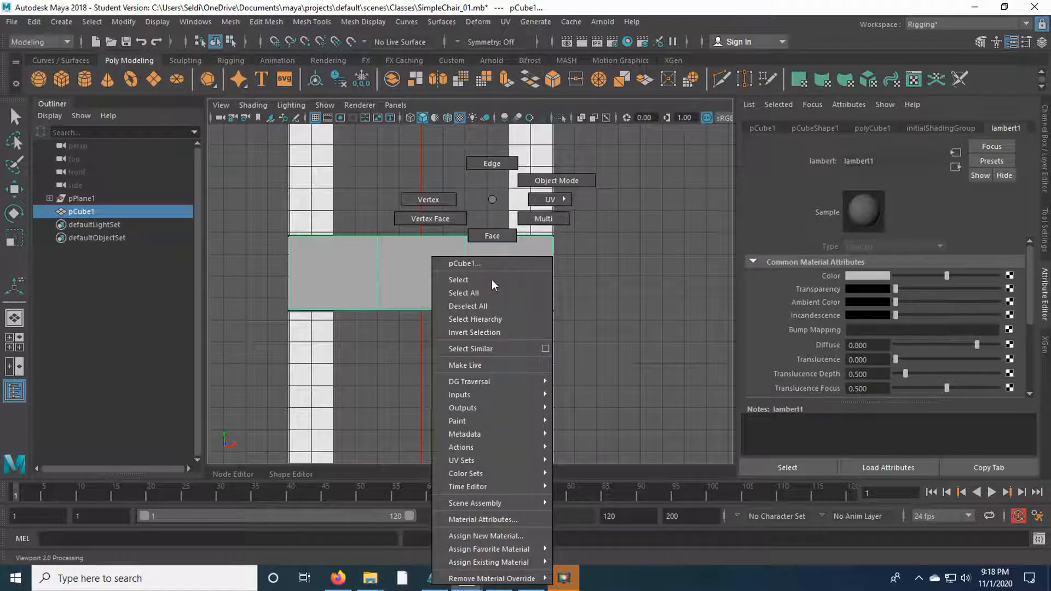
click(503, 521)
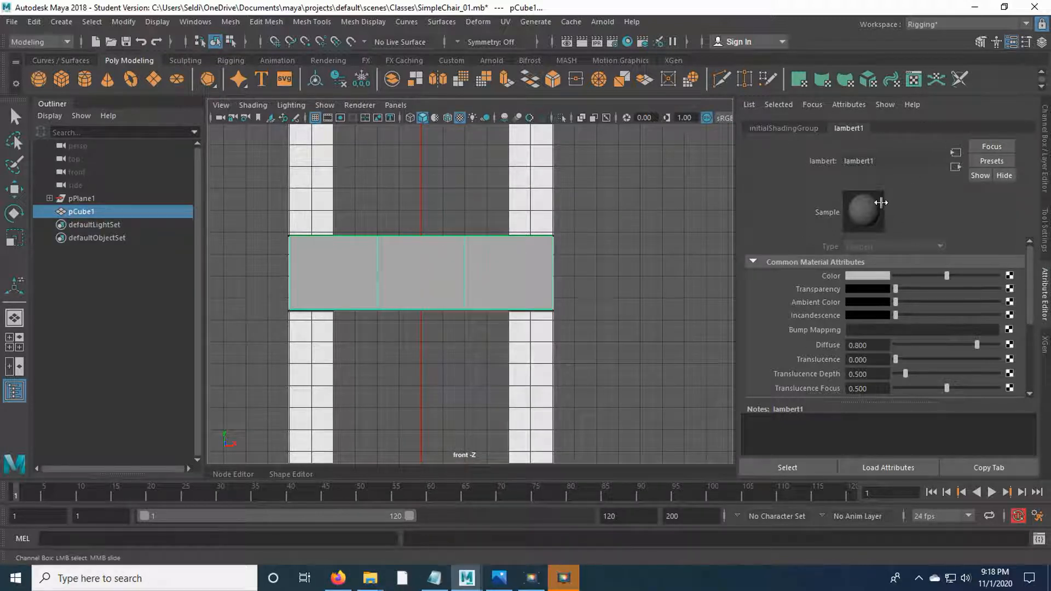
mouse_move(899, 292)
mouse_down()
mouse_move(942, 292)
mouse_move(905, 296)
mouse_up()
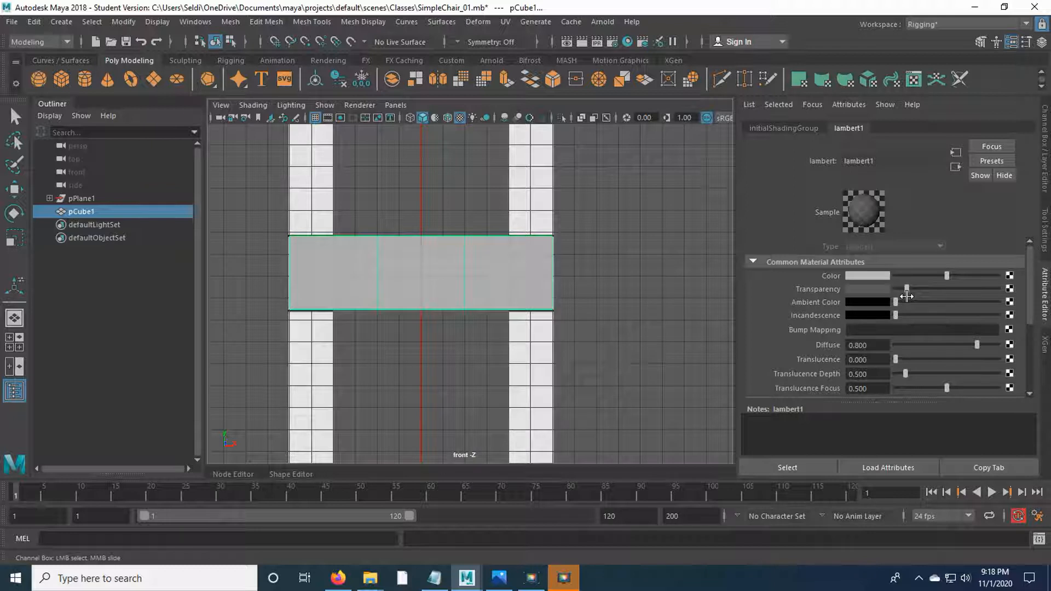
drag(907, 296, 912, 296)
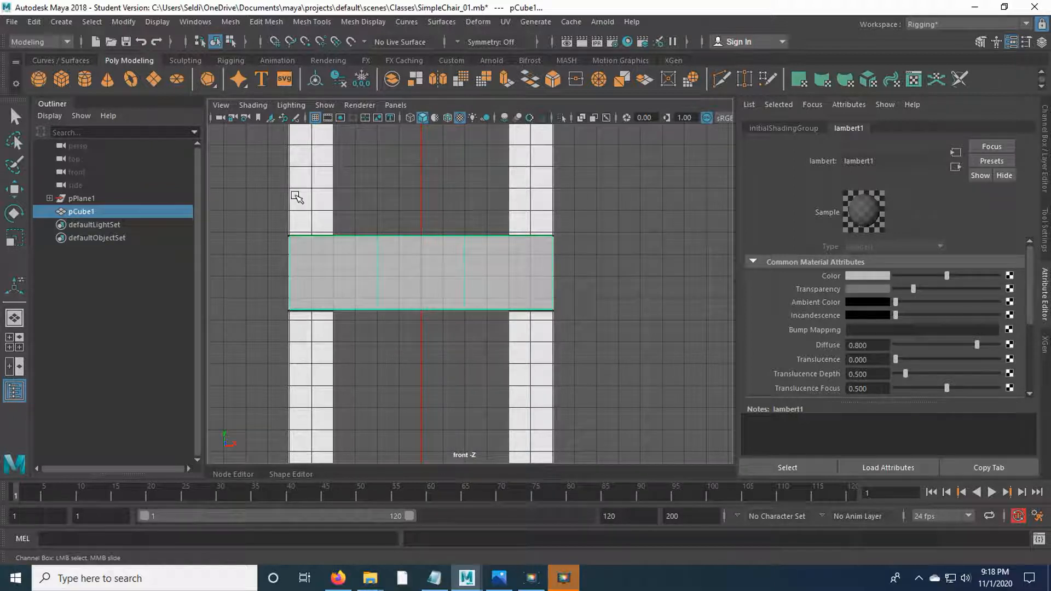
mouse_move(916, 284)
mouse_down()
mouse_move(974, 288)
mouse_move(919, 296)
mouse_up()
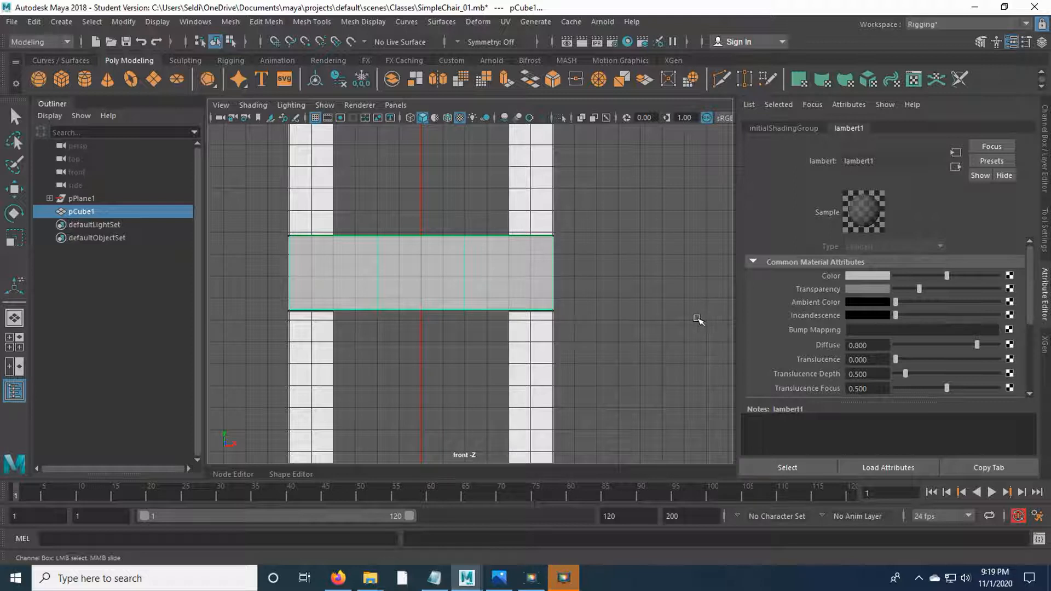
In the front view, grid-snap the seat's inner vertex column on the positive X side to X 12, matching the leg's inner edge
right_drag(433, 199, 405, 196)
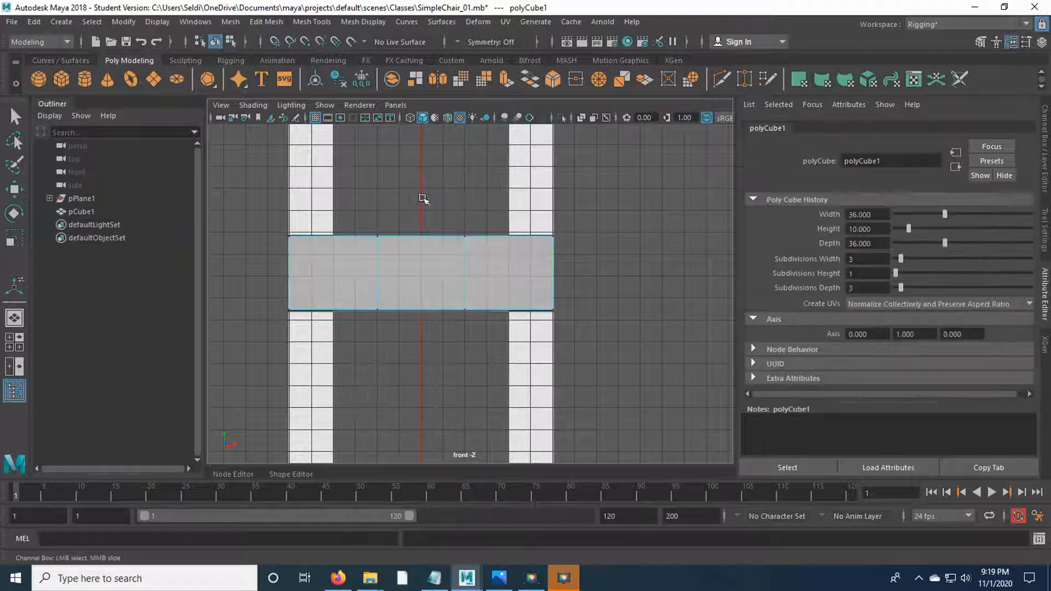
drag(436, 195, 487, 369)
key(w)
drag(442, 191, 489, 349)
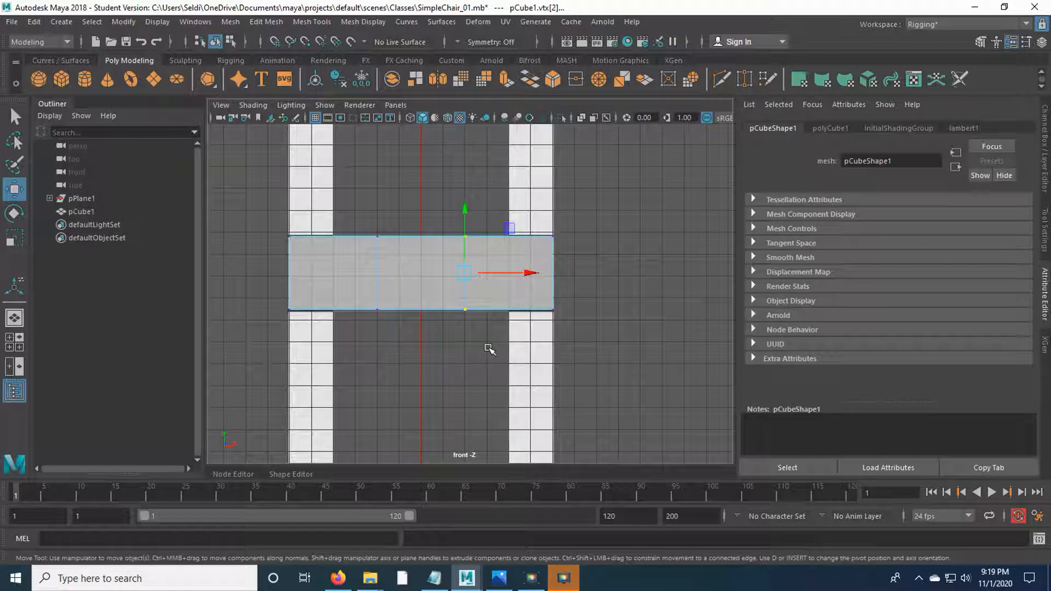
drag(440, 193, 492, 356)
key(space)
key(space)
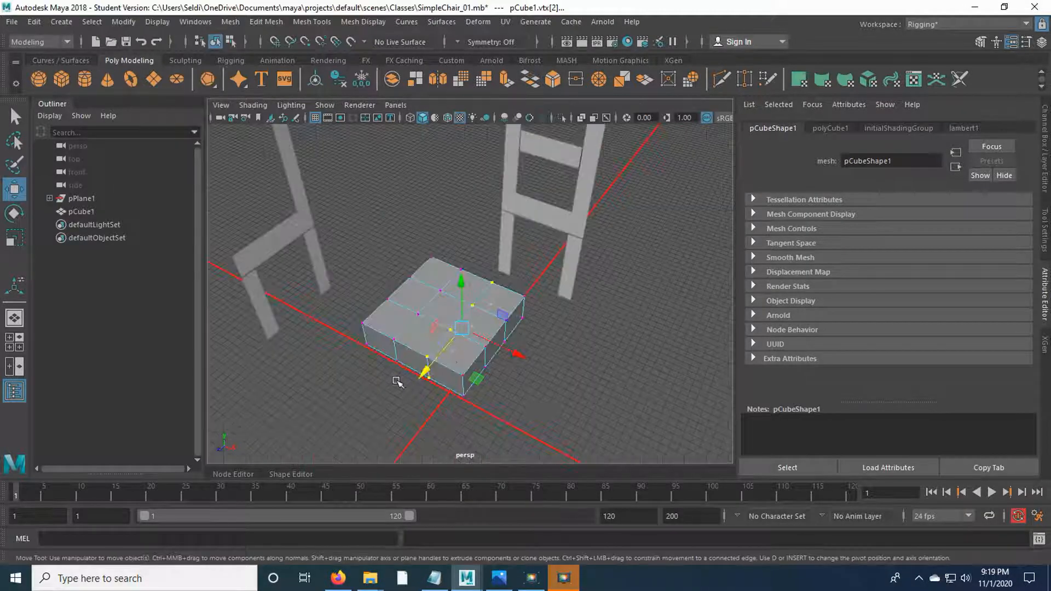
key(space)
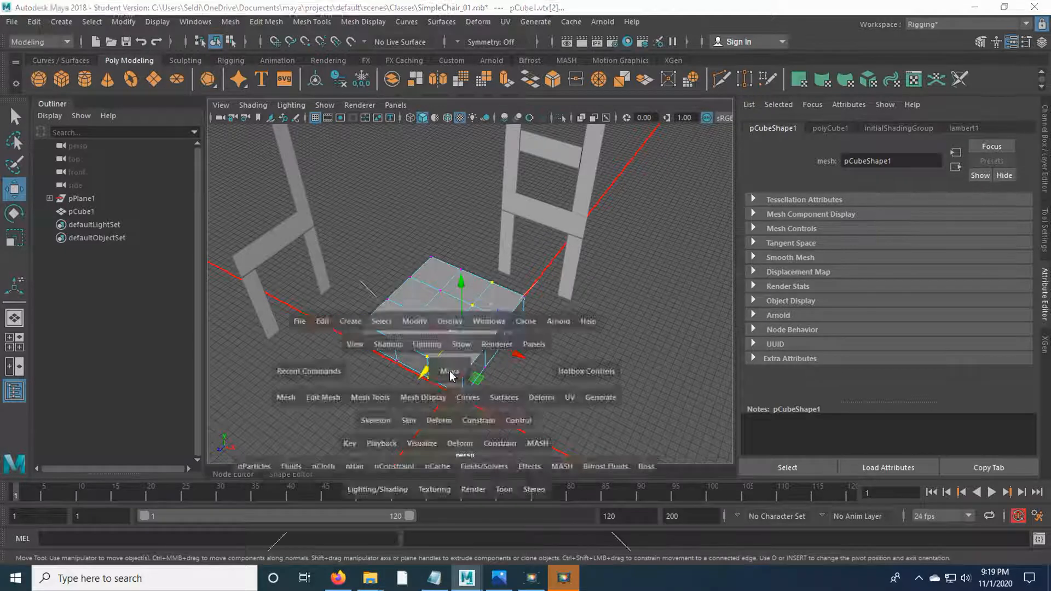
key(space)
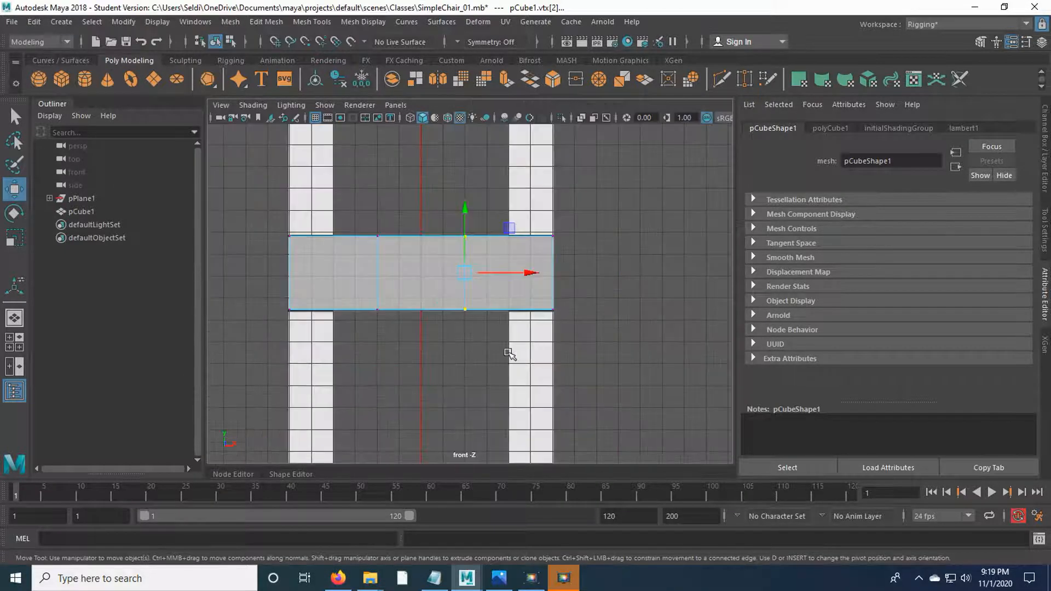
scroll(459, 339, up, 3)
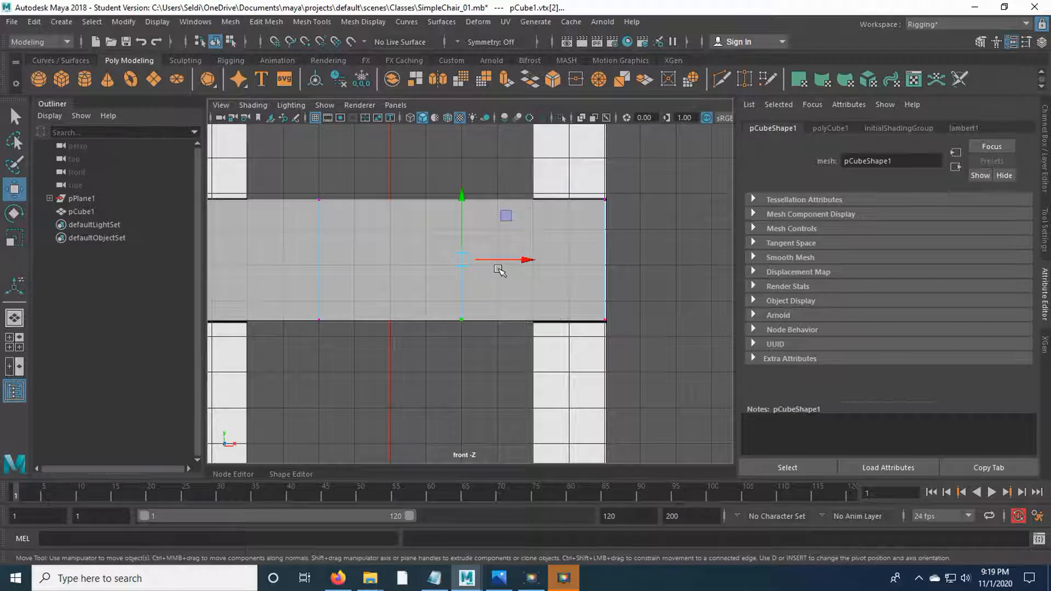
mouse_move(527, 260)
mouse_down()
mouse_move(598, 272)
mouse_move(537, 268)
mouse_up()
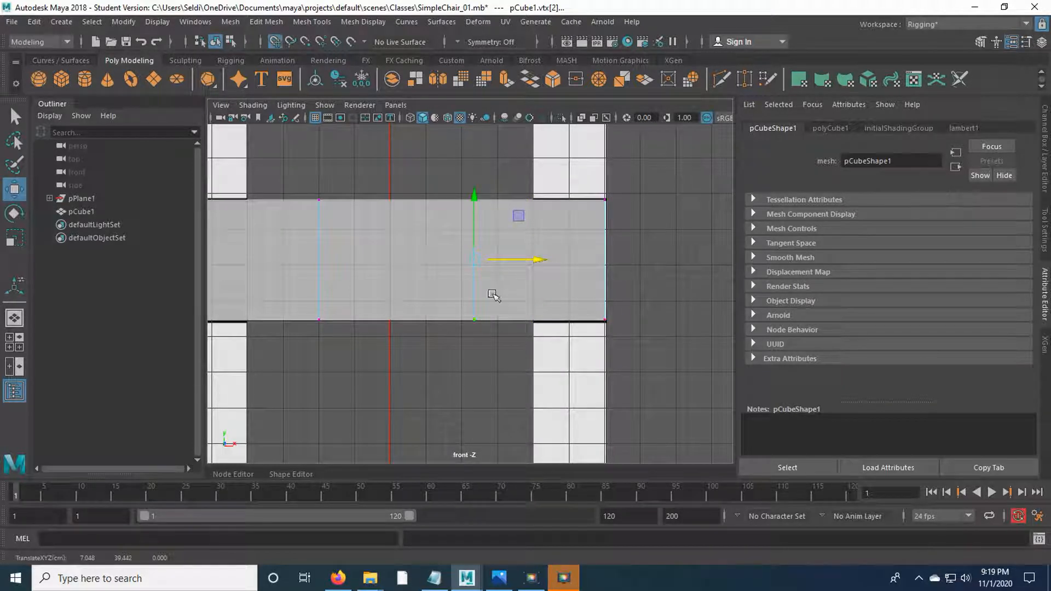
key(x)
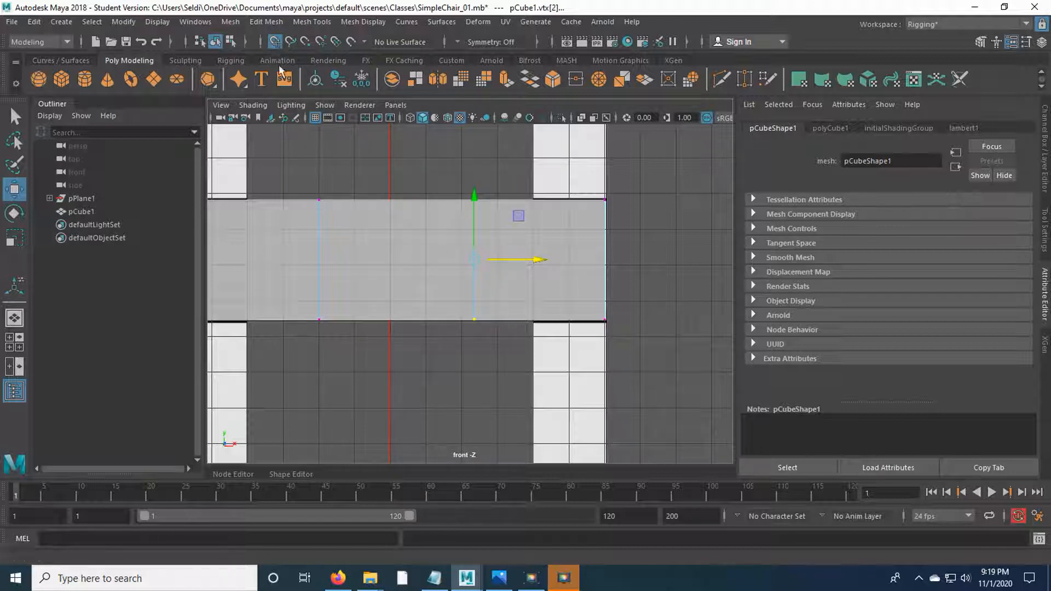
key(x)
drag(532, 262, 537, 263)
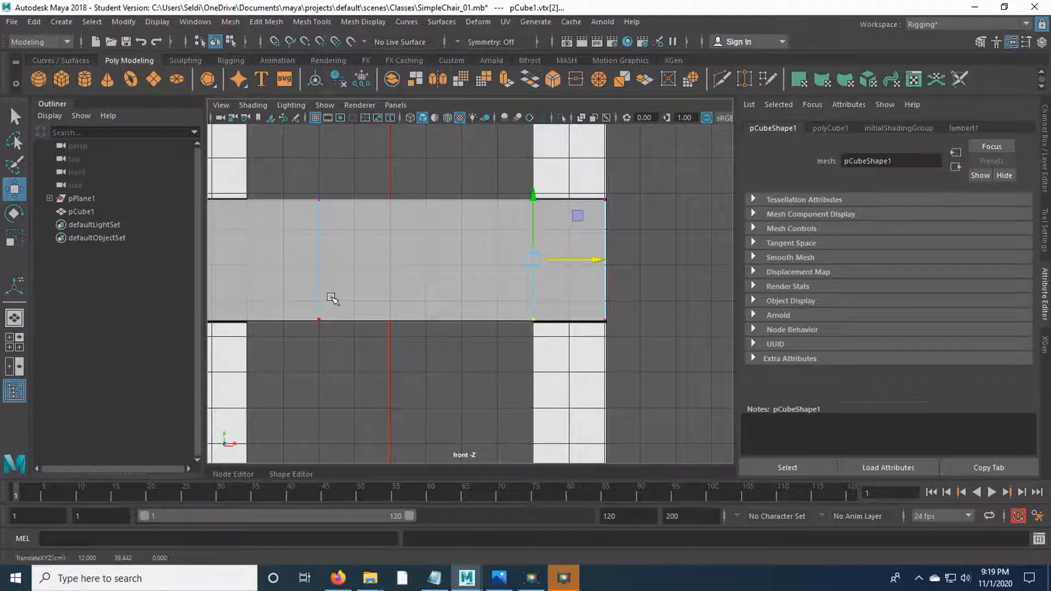
Grid-snap the seat's inner vertex column on the negative X side to X -12, matching the other leg's inner edge
alt+middle_drag(340, 288, 484, 292)
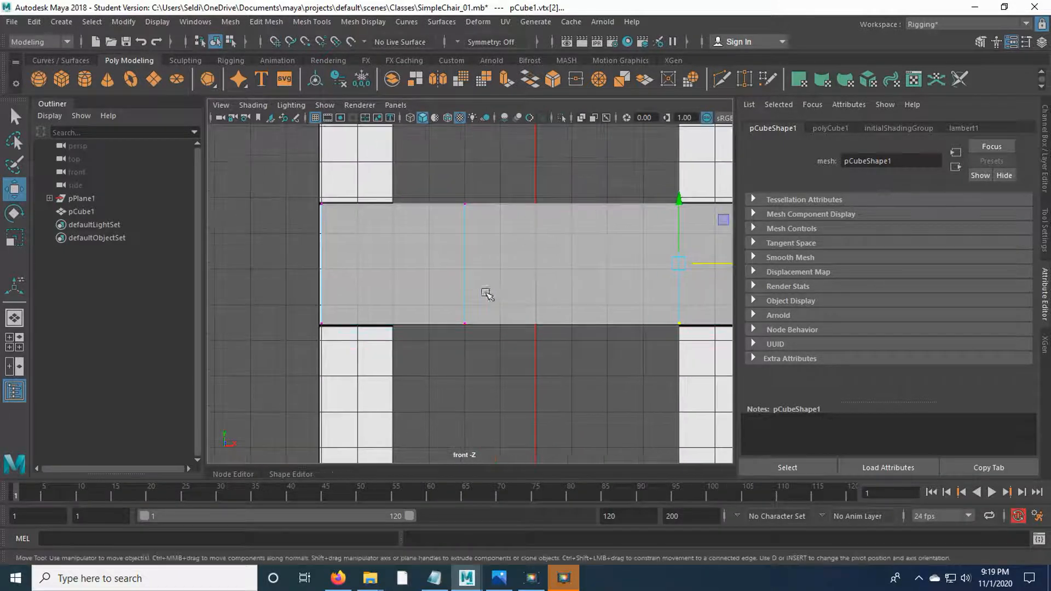
drag(441, 194, 498, 415)
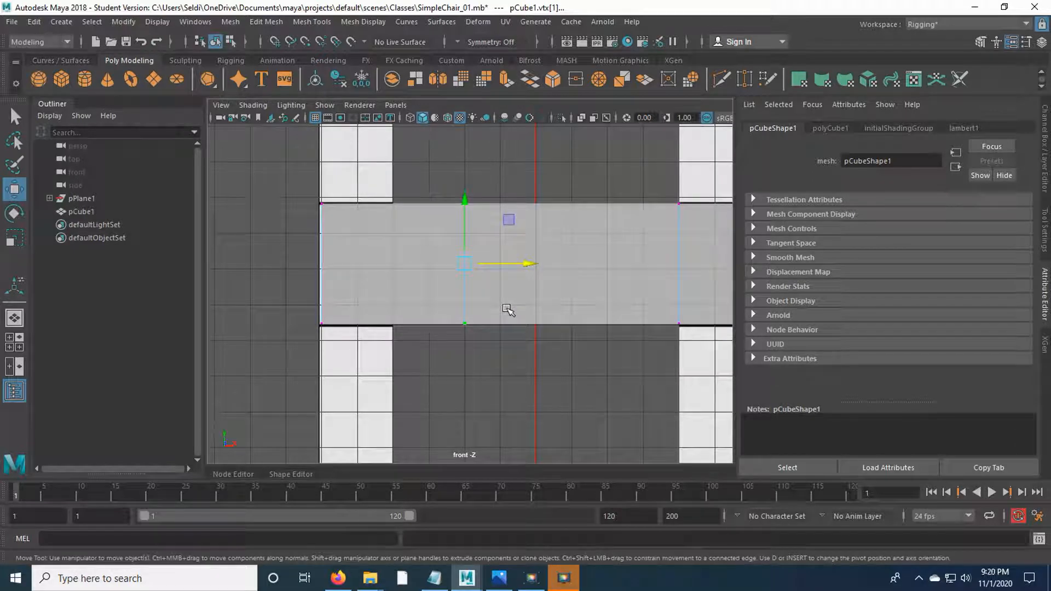
key(x)
drag(529, 264, 407, 301)
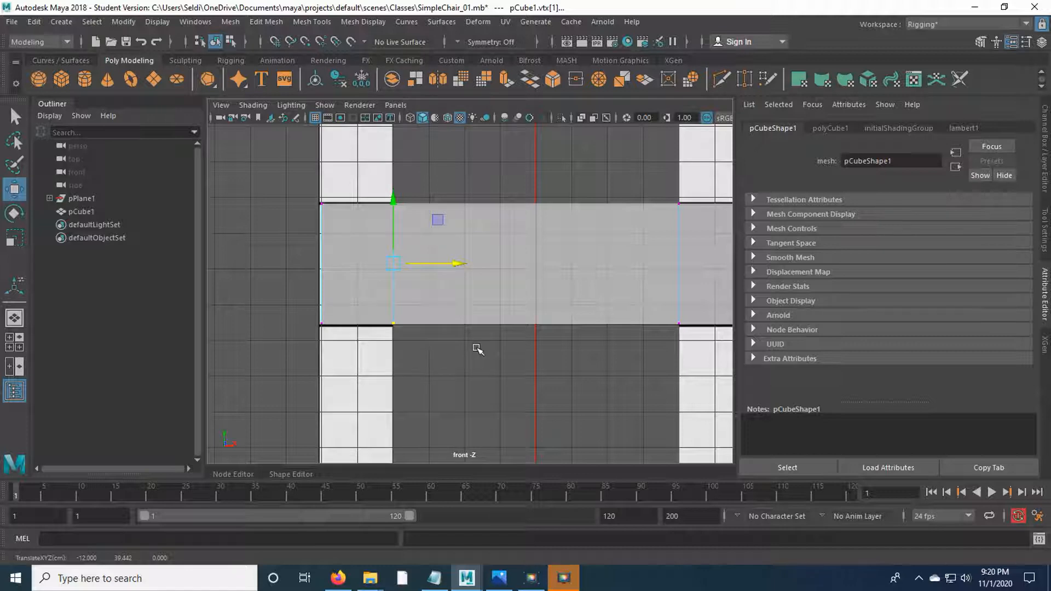
alt+middle_drag(612, 275, 535, 271)
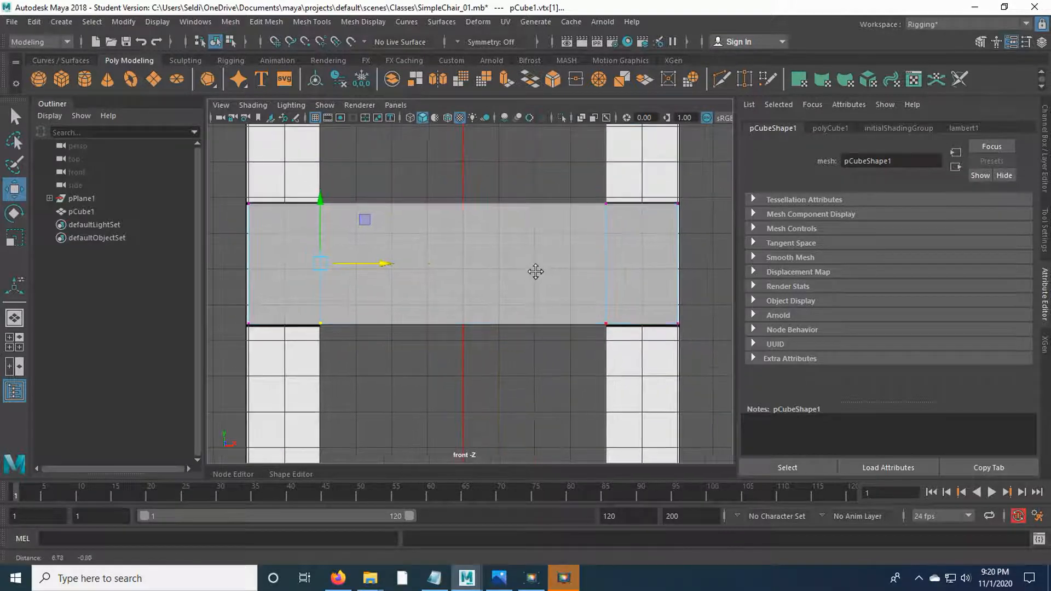
In the side view, move the seat's inner vertex column nearest the front leg to Z 12, matching the leg's inner edge
key(space)
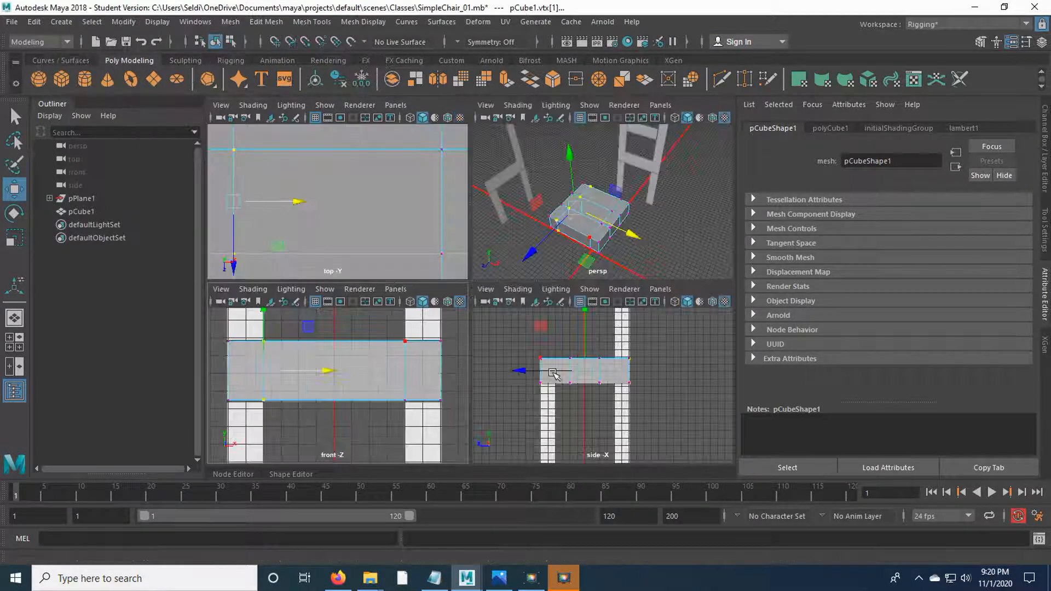
key(space)
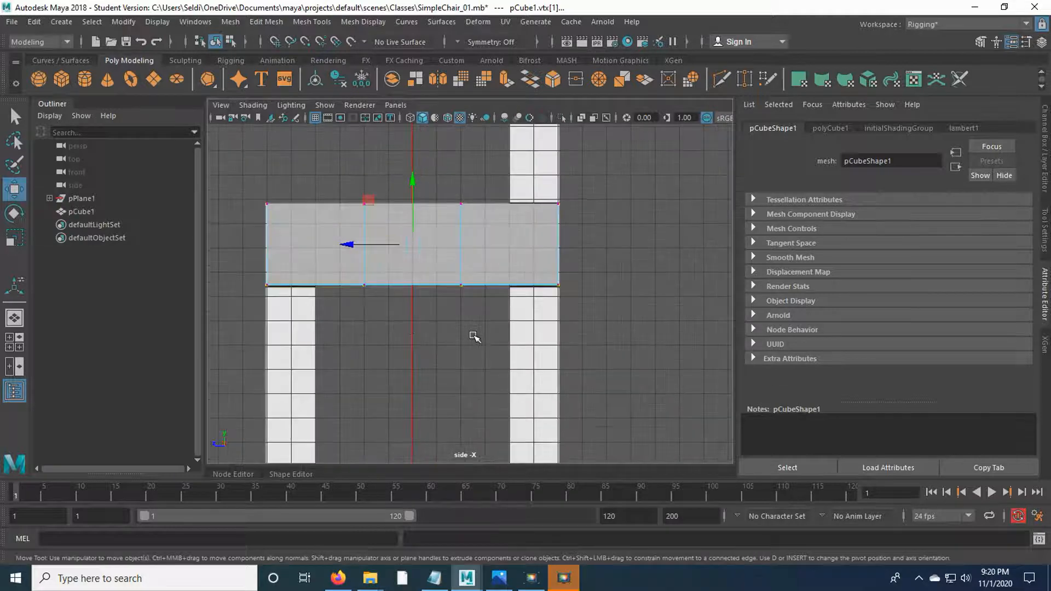
scroll(446, 345, up, 3)
alt+middle_drag(448, 364, 484, 343)
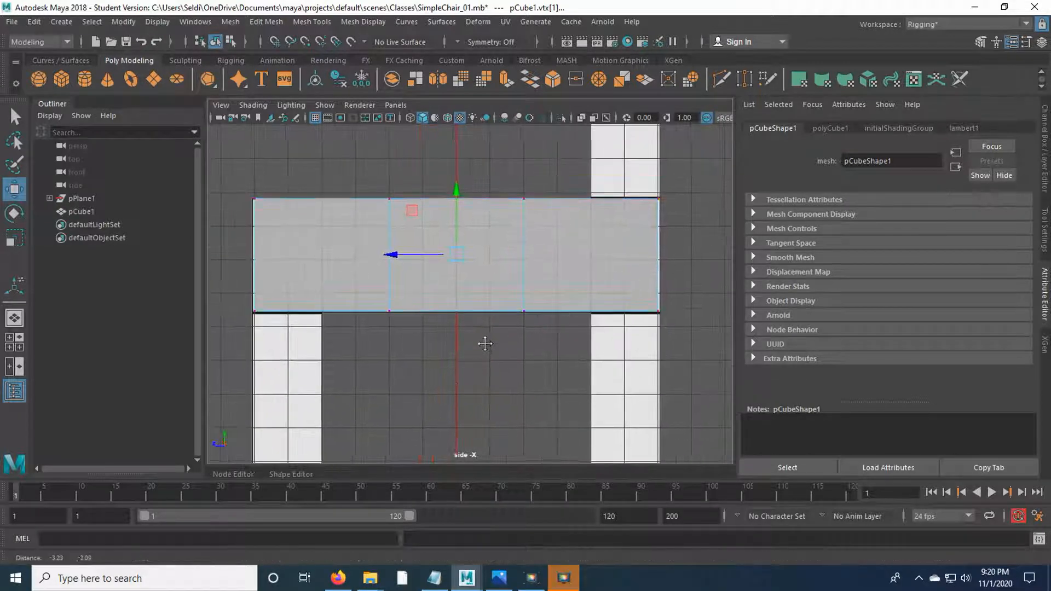
drag(353, 153, 421, 353)
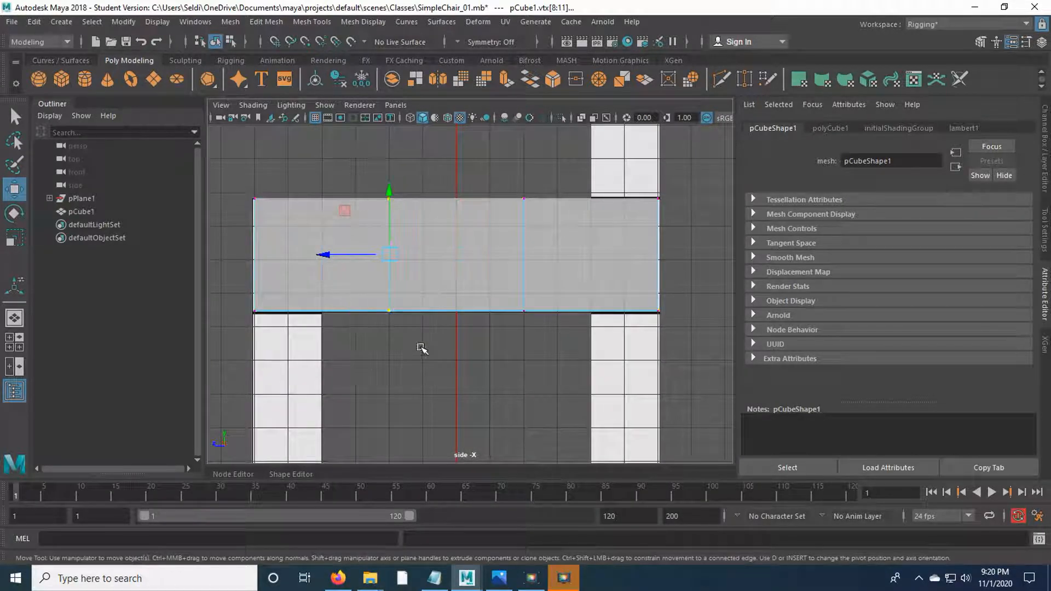
drag(350, 255, 314, 268)
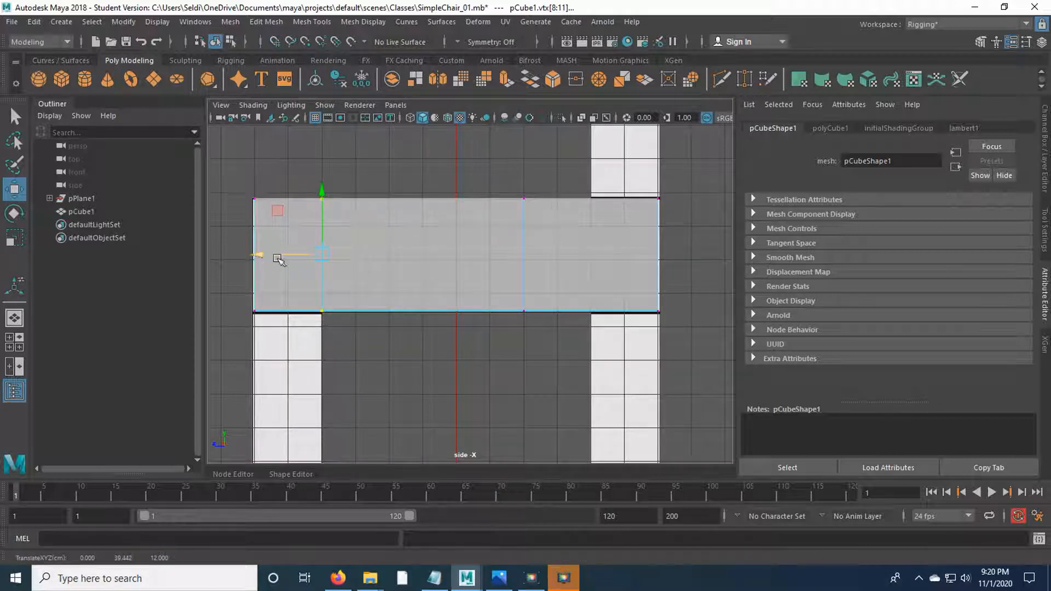
key(x)
drag(324, 254, 322, 259)
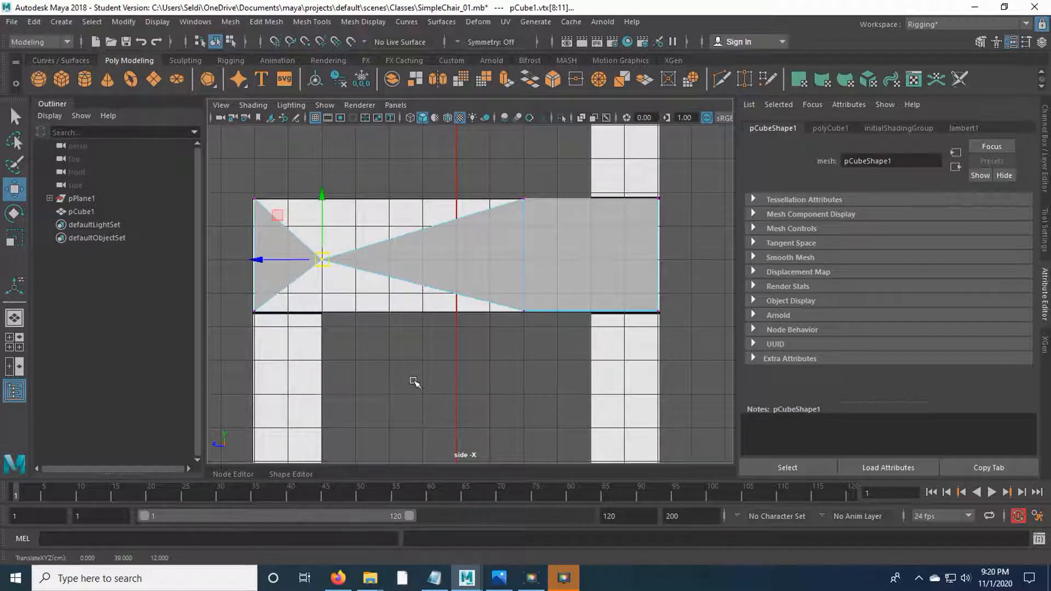
key(ctrl+z)
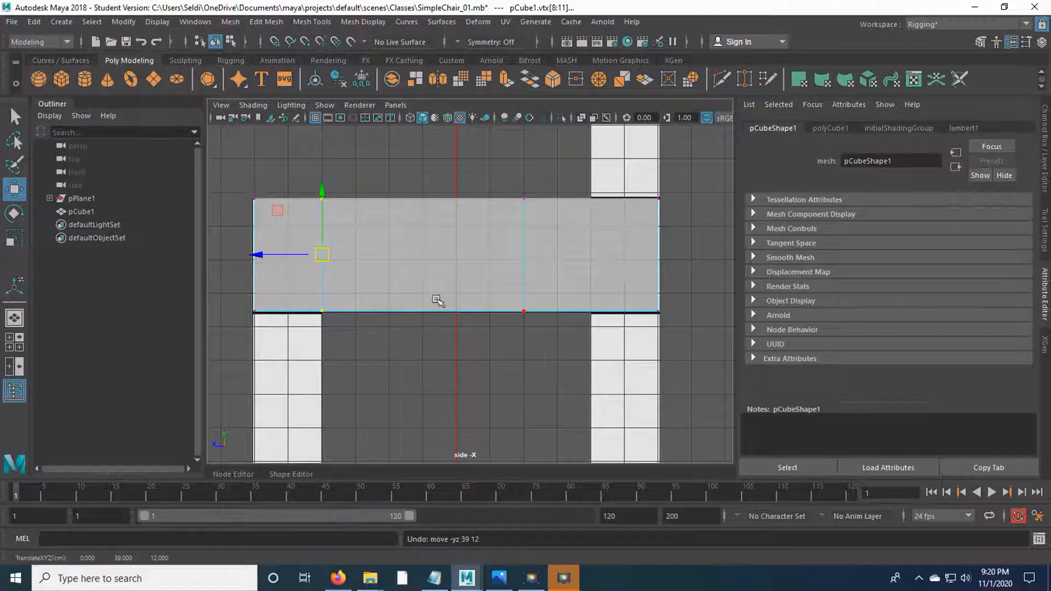
Move the seat's inner vertex column nearest the back leg to Z -12, matching the leg's inner edge
drag(482, 159, 487, 202)
drag(556, 345, 556, 346)
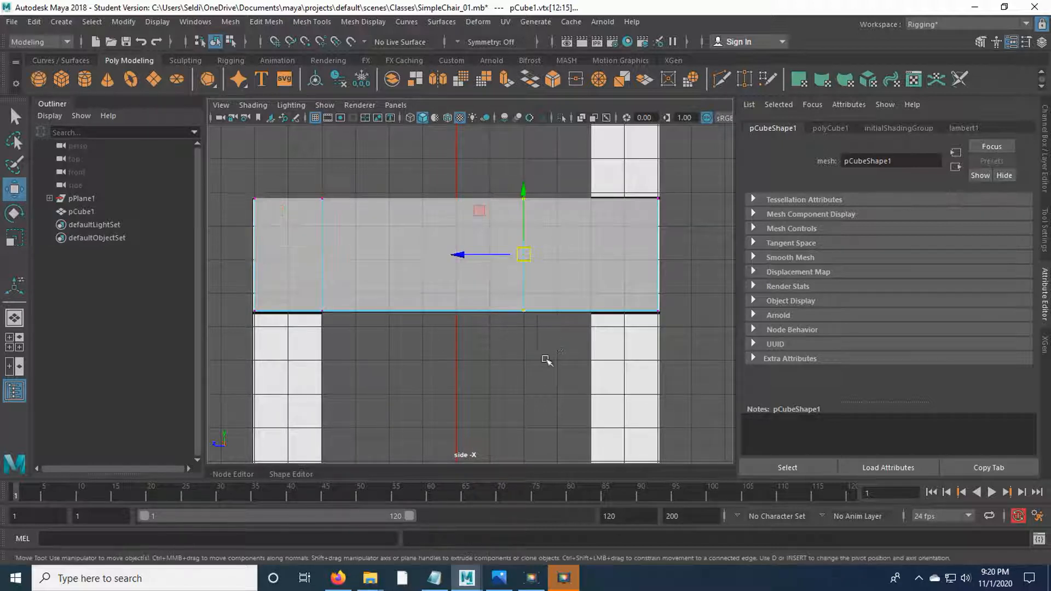
drag(461, 254, 584, 256)
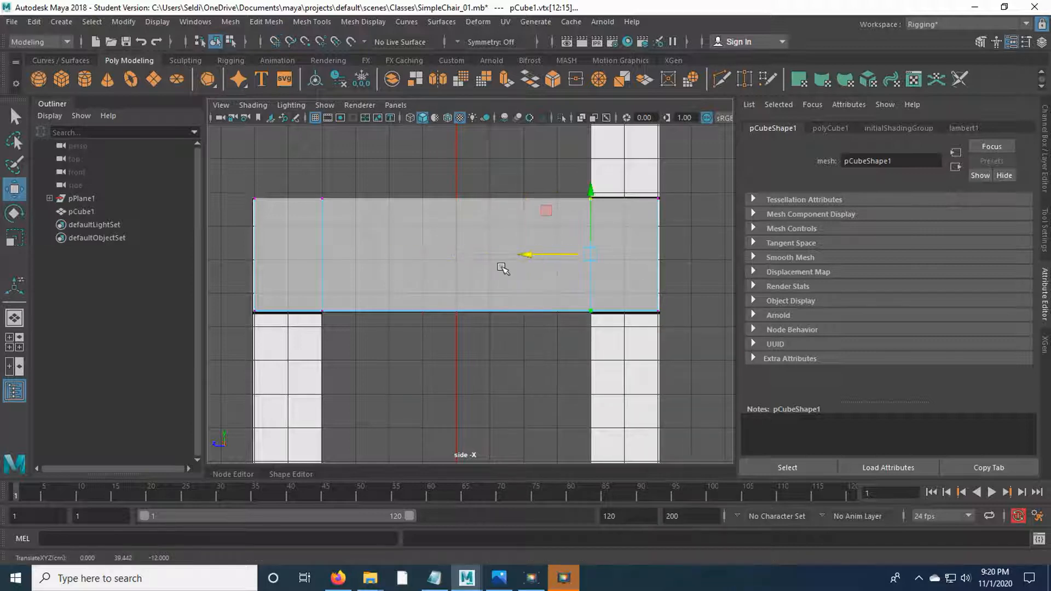
Switch the seat cube to face selection in the perspective view and select the four corner faces on its underside
key(space)
key(space)
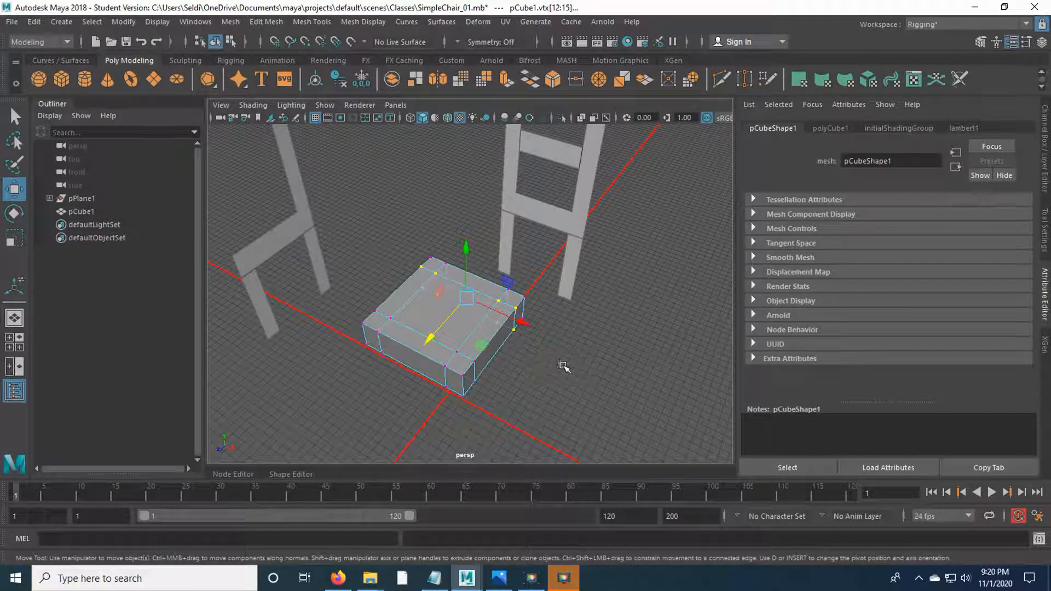
right_drag(565, 365, 569, 221)
alt+drag(552, 372, 541, 288)
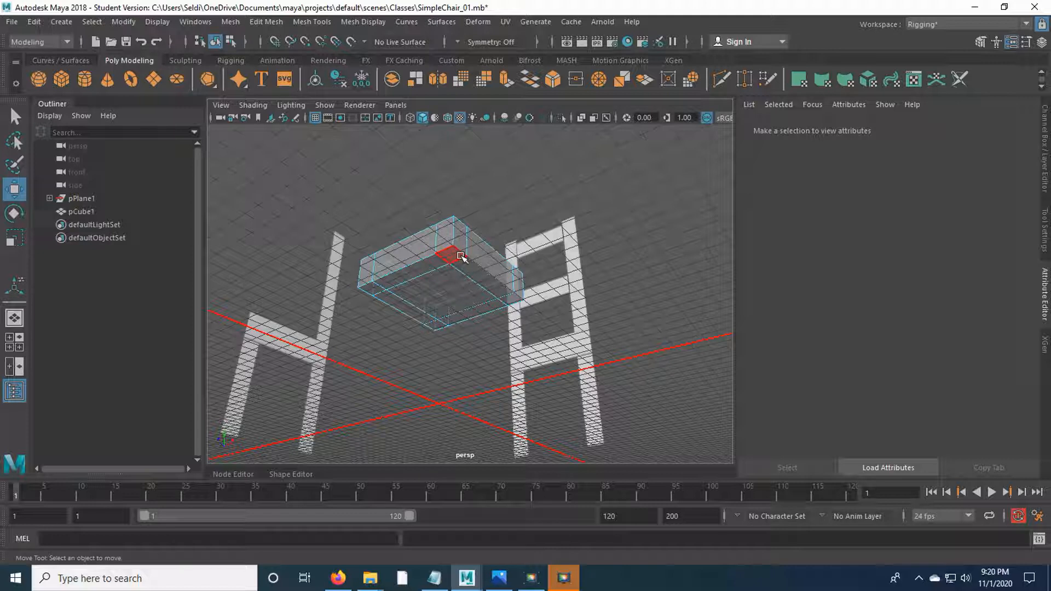
click(438, 327)
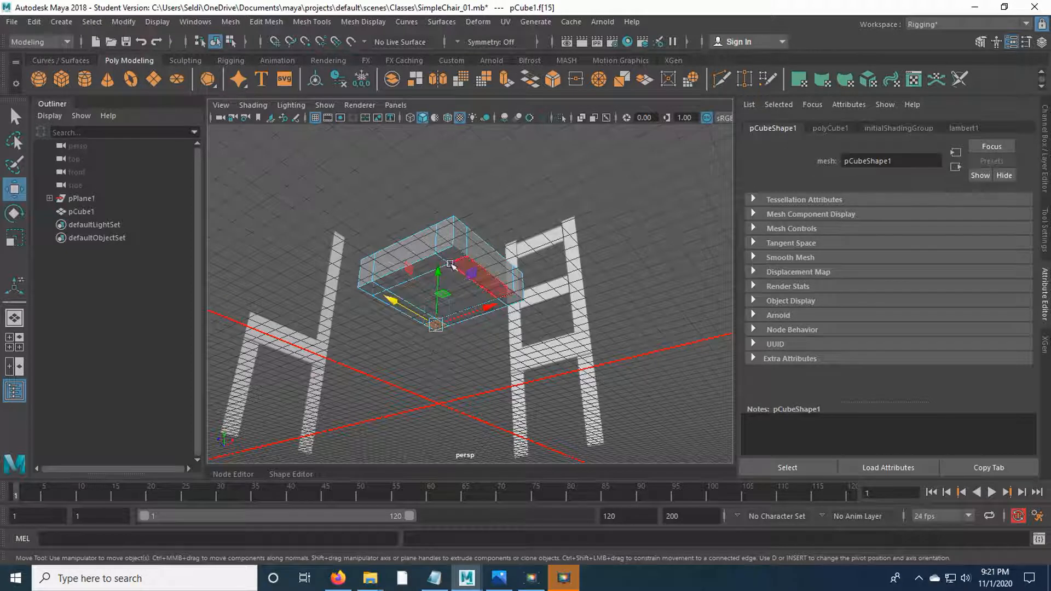
key(q)
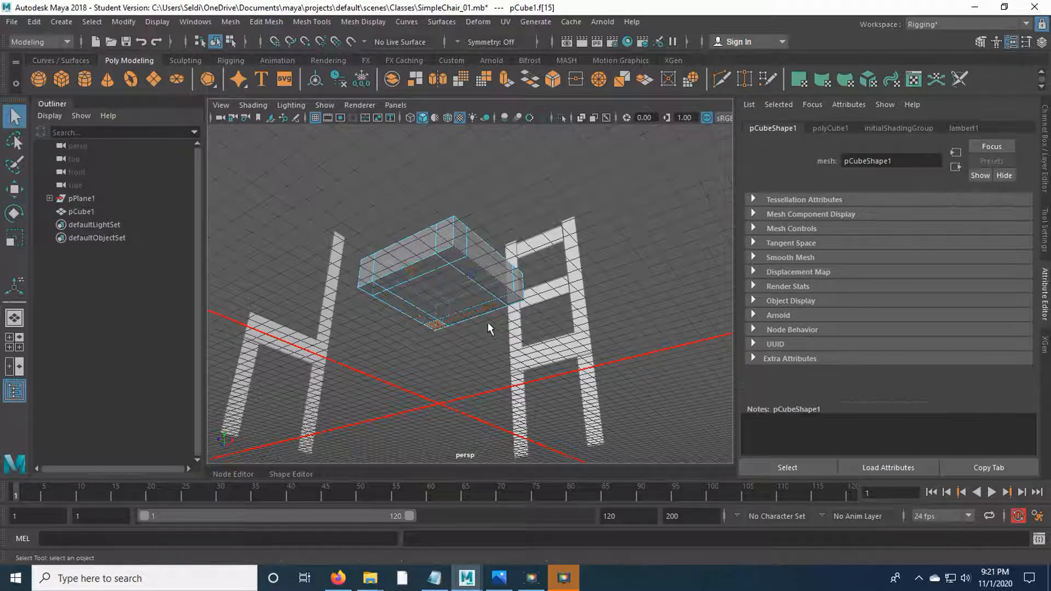
shift+click(509, 303)
shift+click(450, 258)
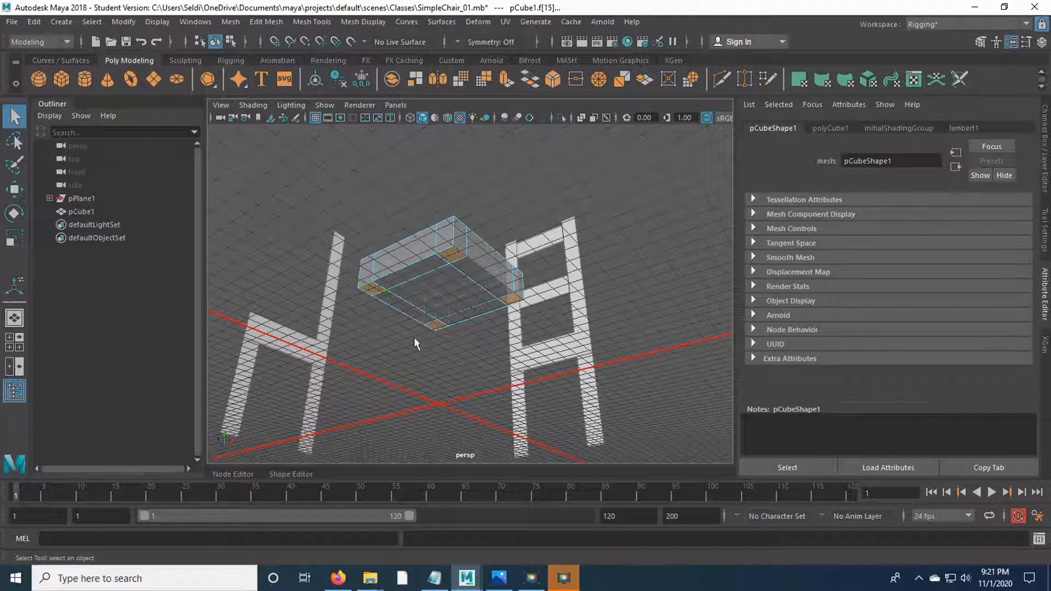
Extrude the four selected corner faces on the seat's underside and pull them down to form the chair legs
alt+drag(549, 231, 350, 290)
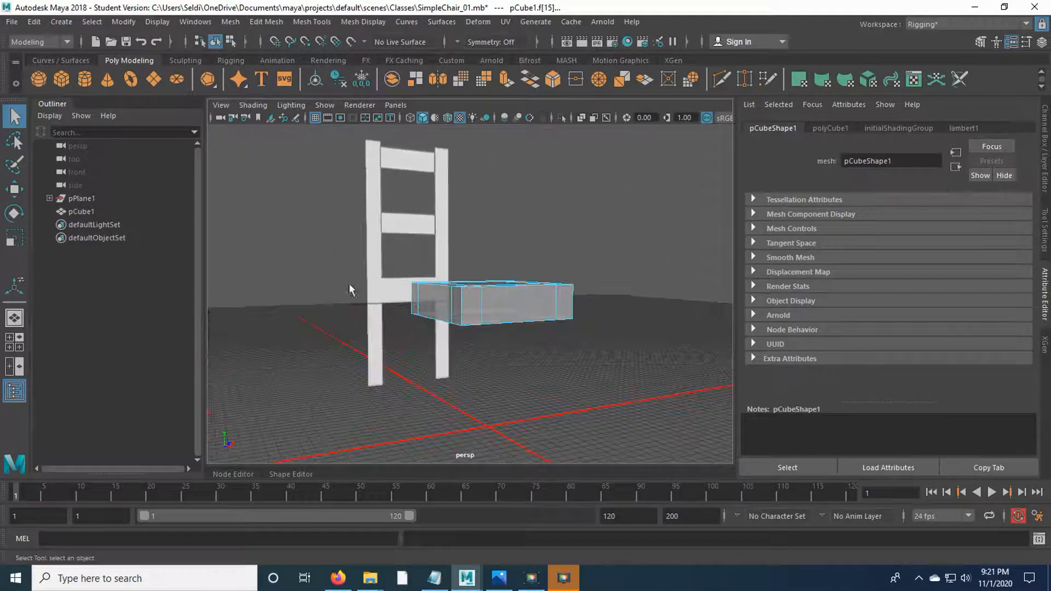
alt+drag(591, 248, 501, 222)
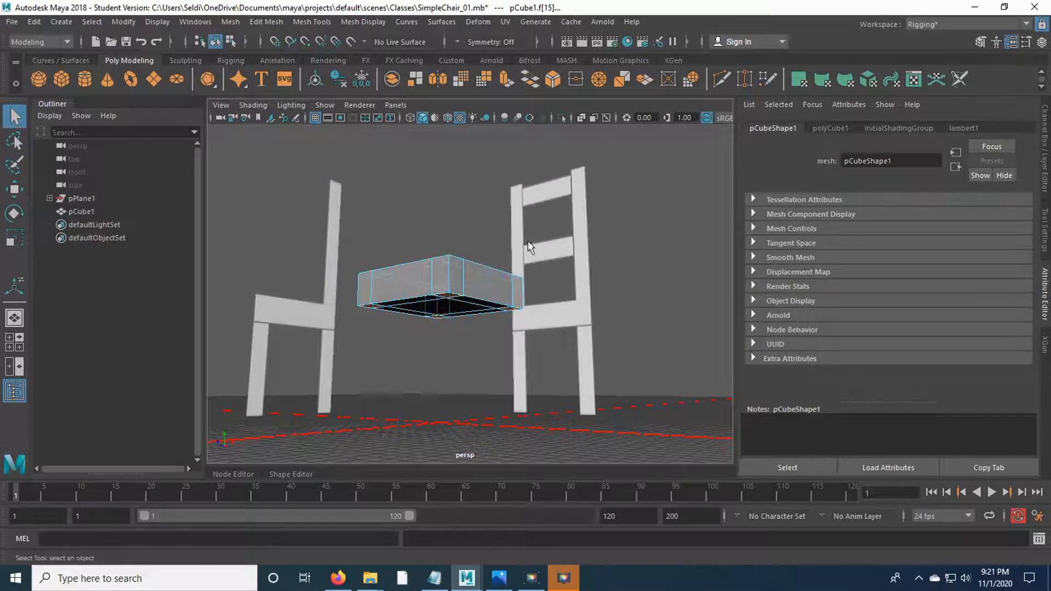
mouse_move(544, 303)
alt+mouse_down()
mouse_move(557, 287)
mouse_move(555, 299)
alt+mouse_up()
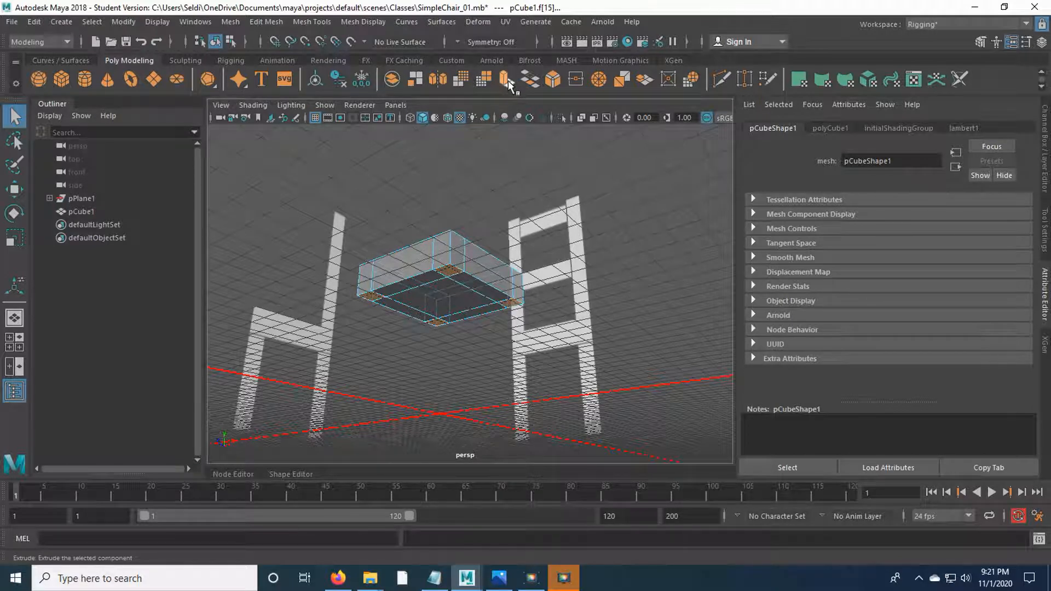
click(266, 21)
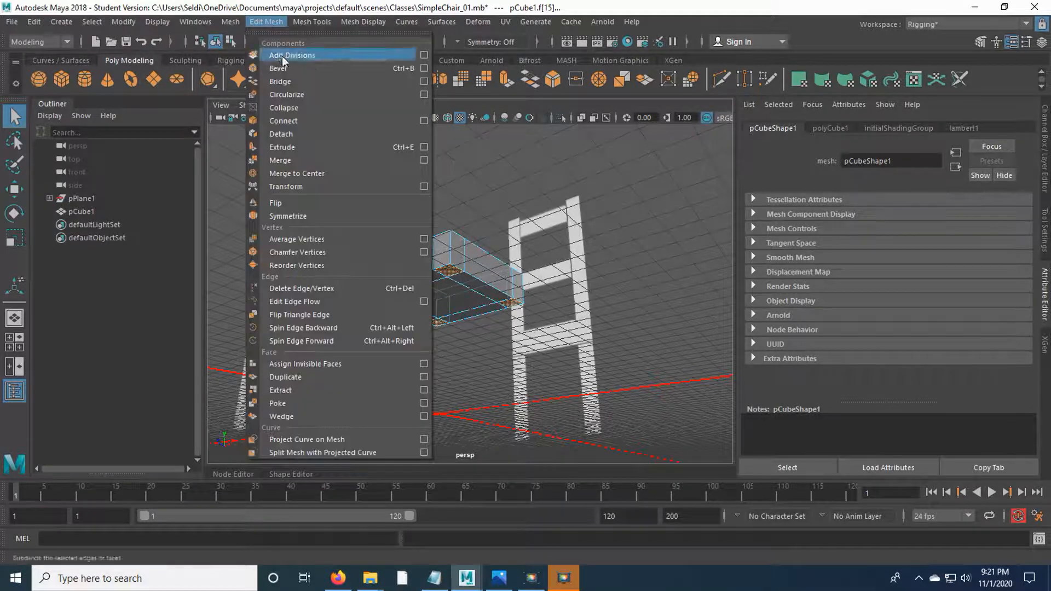
click(333, 148)
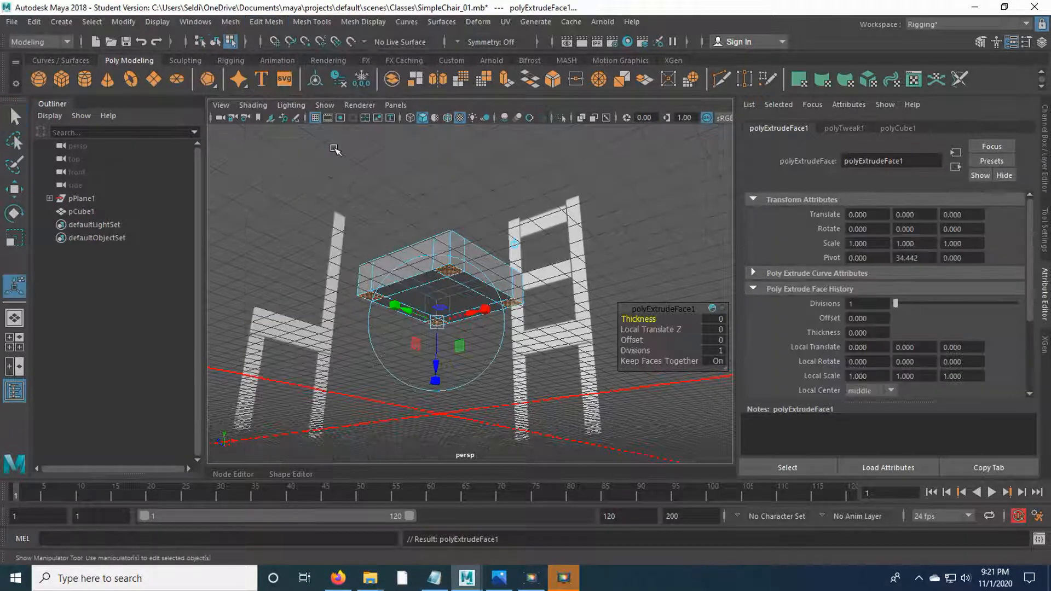
alt+drag(575, 246, 570, 239)
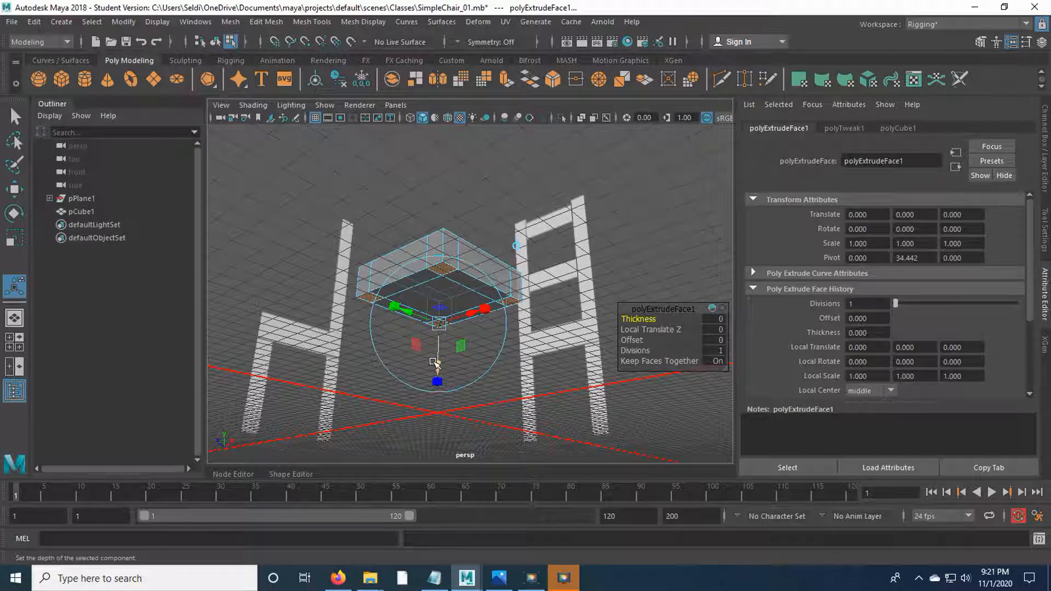
key(w)
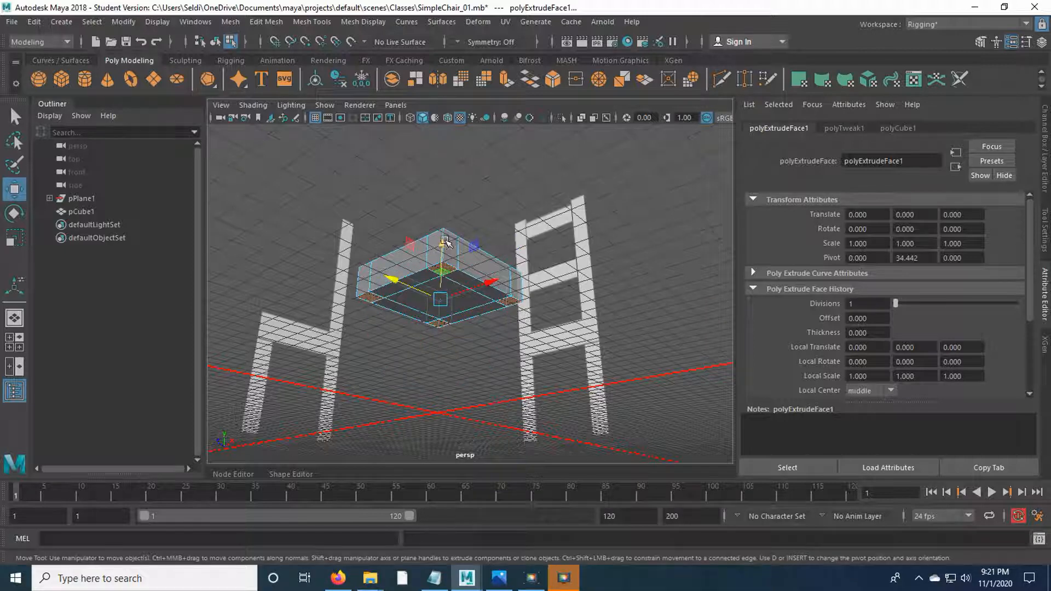
drag(436, 253, 422, 317)
In the front view, grid-snap the bottom ends of the legs down to the ground line at Y 0
key(space)
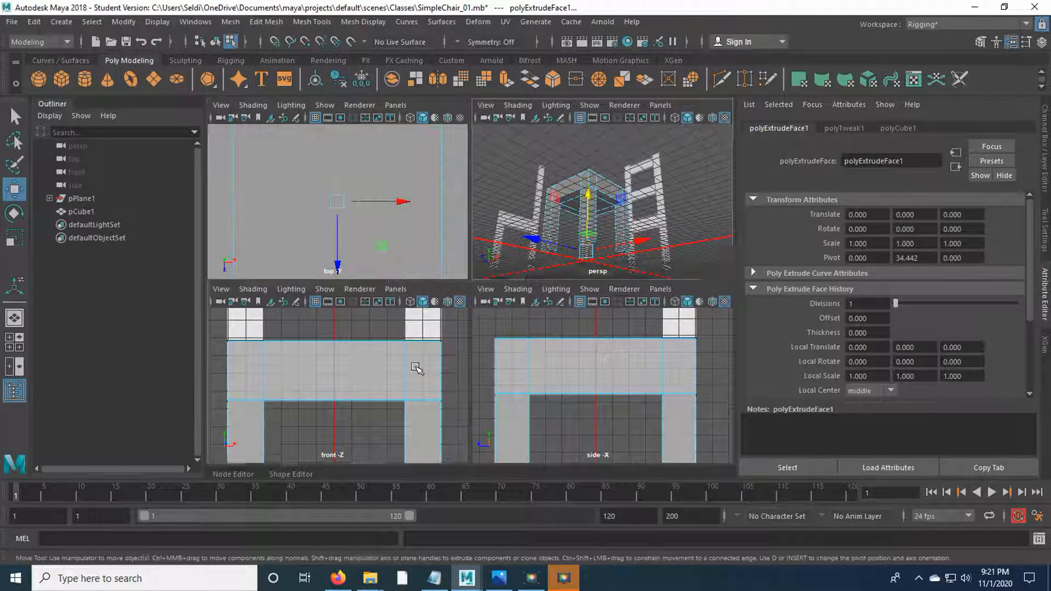
key(space)
scroll(481, 268, down, 5)
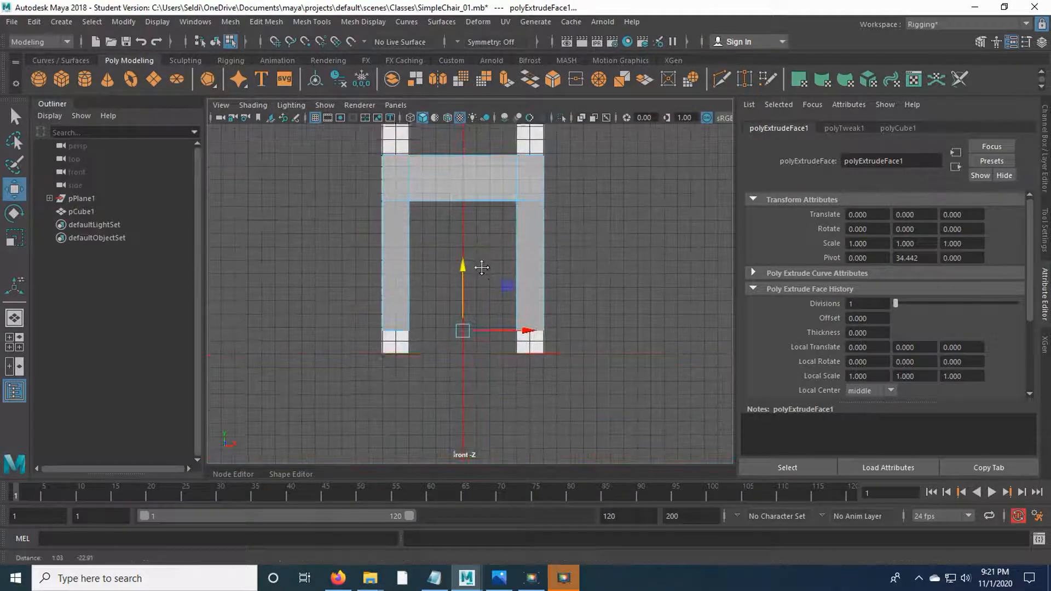
scroll(482, 333, up, 2)
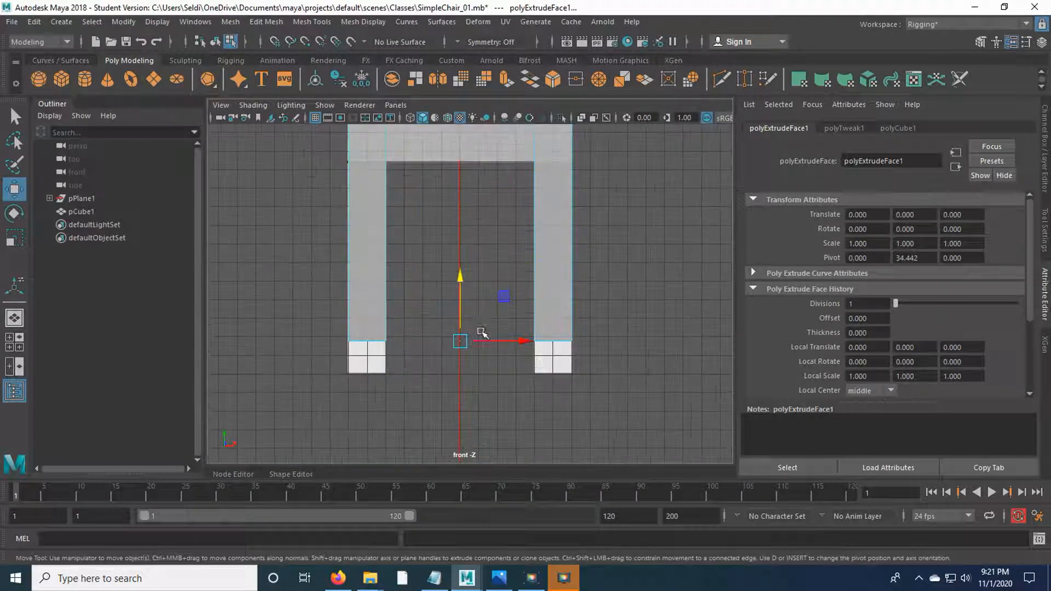
key(x)
drag(461, 275, 442, 371)
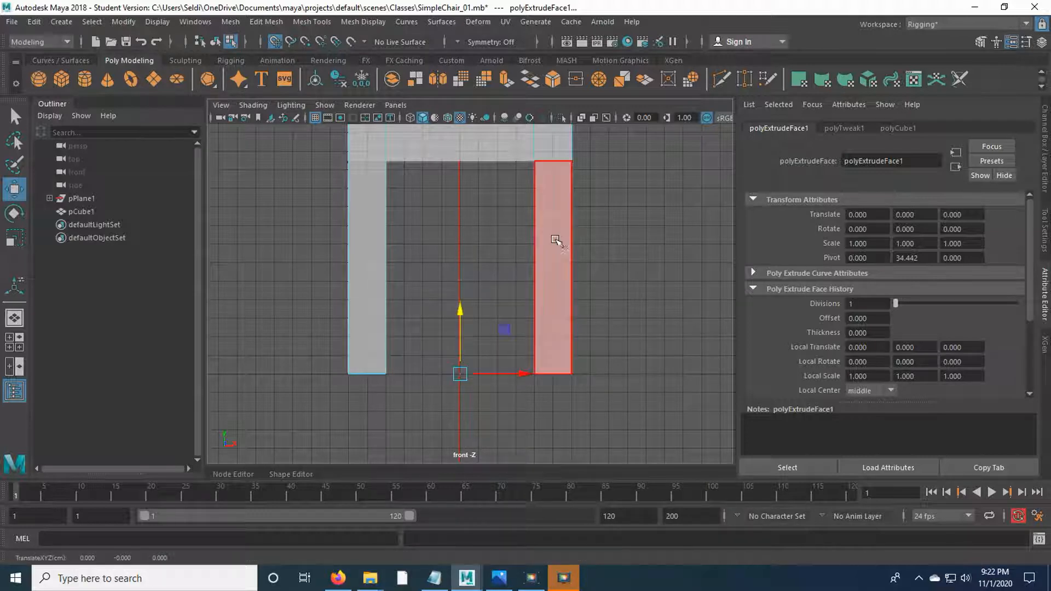
Examine the extruded legs against the reference planes in the front, side and perspective views
scroll(570, 247, down, 5)
alt+middle_drag(585, 205, 577, 287)
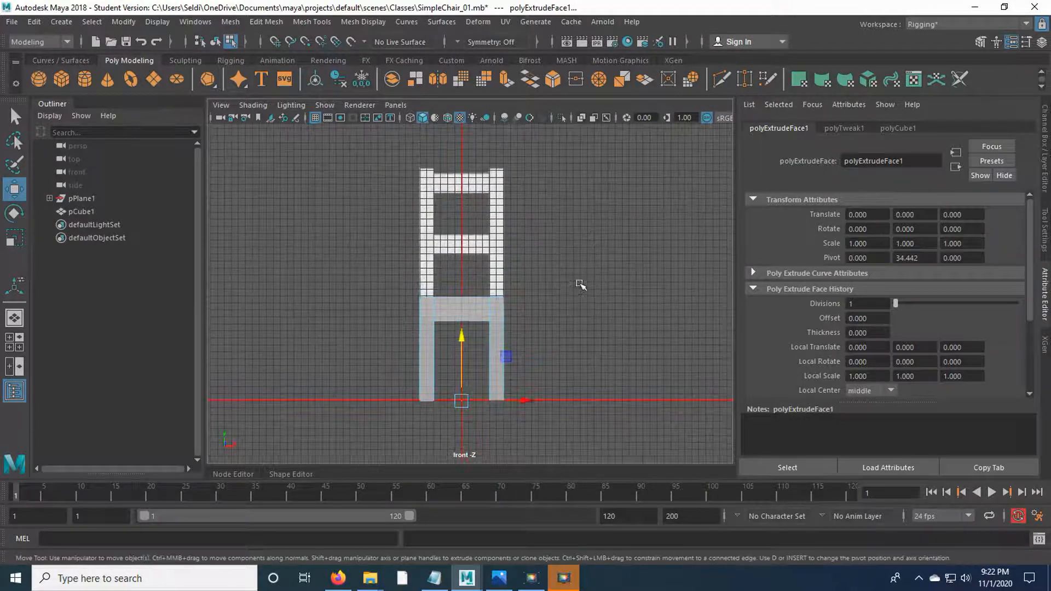
scroll(565, 317, up, 2)
scroll(572, 265, down, 1)
key(space)
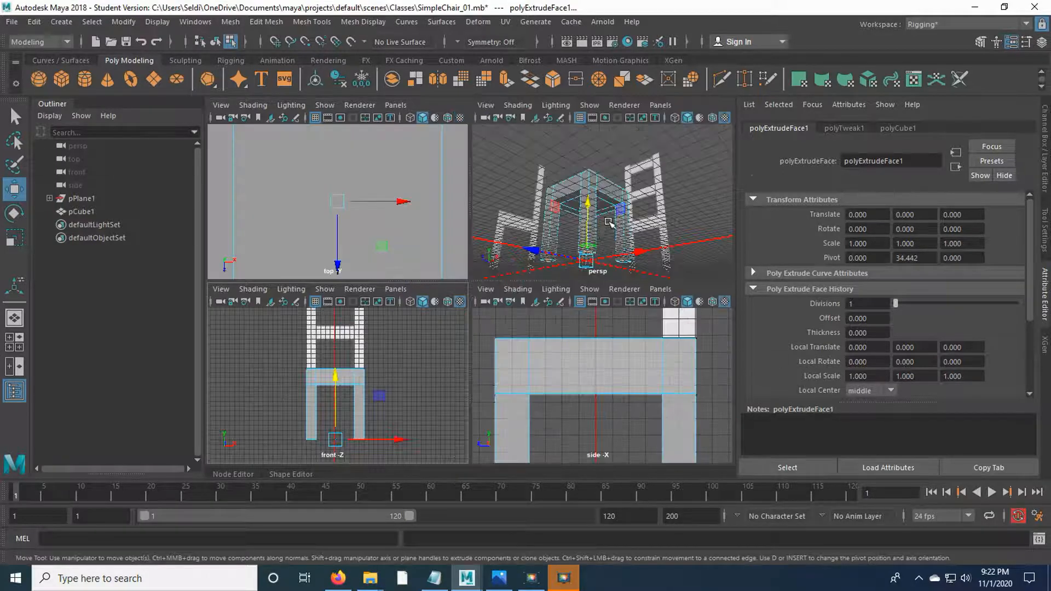
key(space)
alt+drag(605, 223, 539, 301)
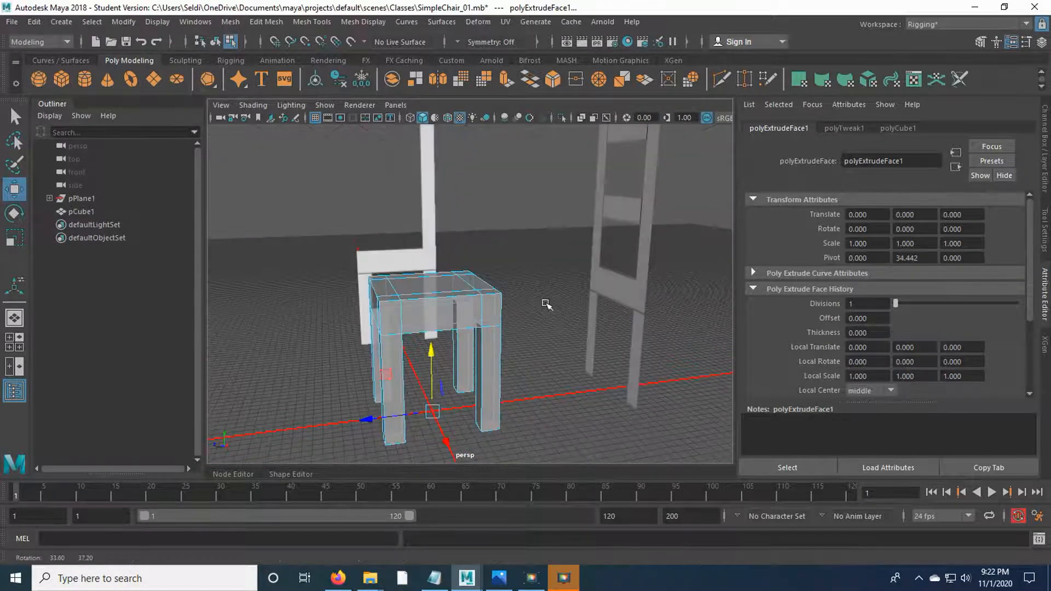
key(space)
key(space)
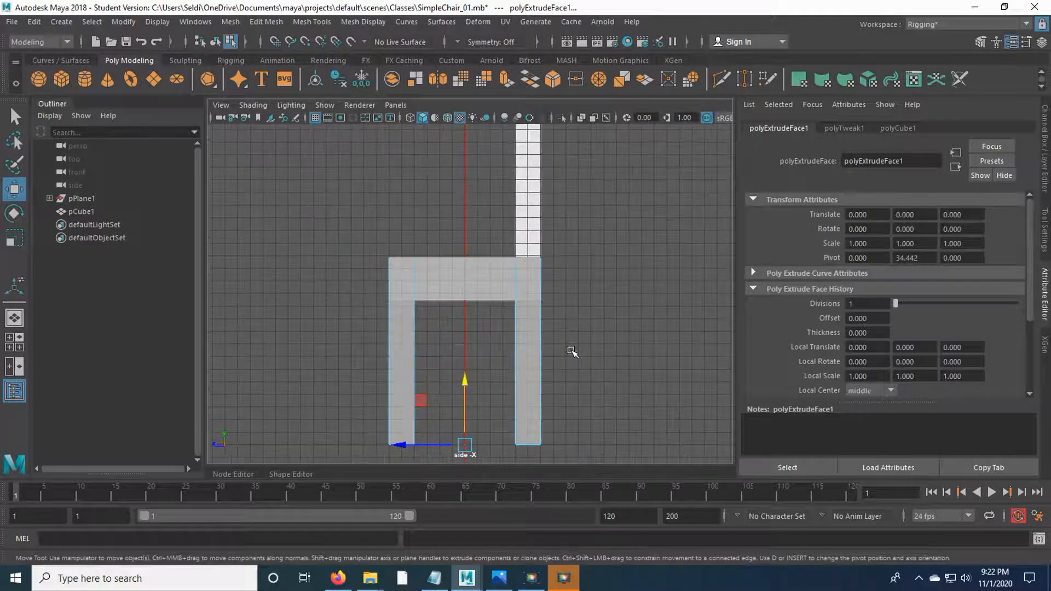
key(space)
key(space)
alt+drag(587, 256, 539, 306)
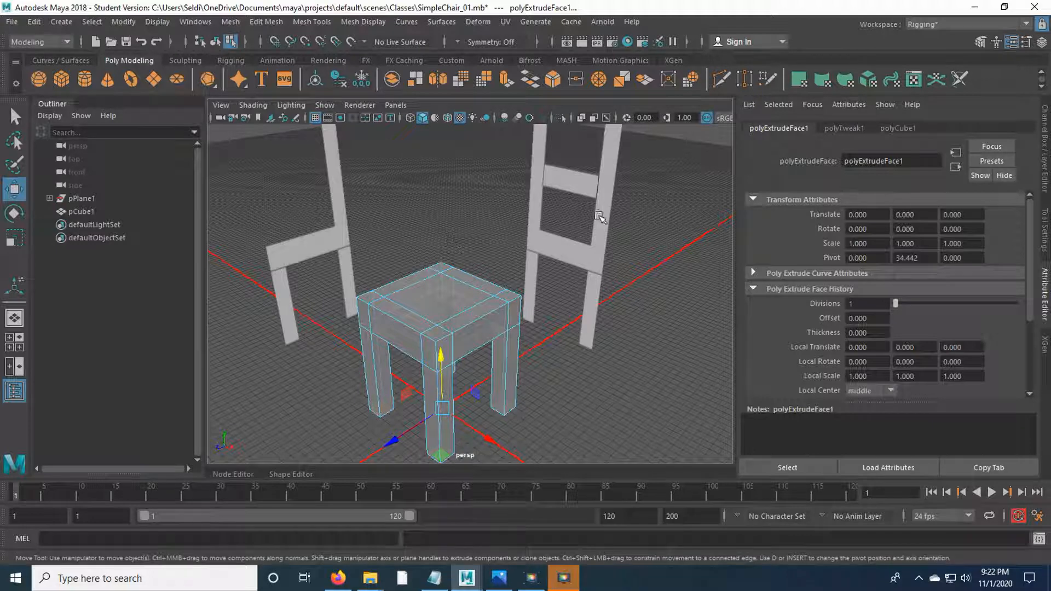
scroll(591, 224, down, 5)
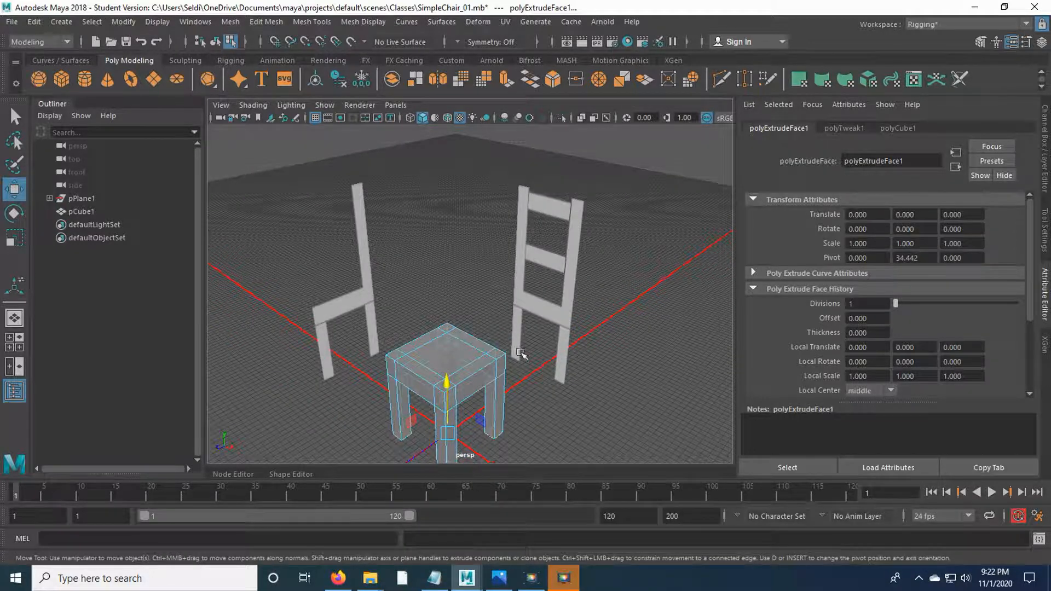
scroll(544, 399, up, 3)
alt+drag(544, 399, 537, 291)
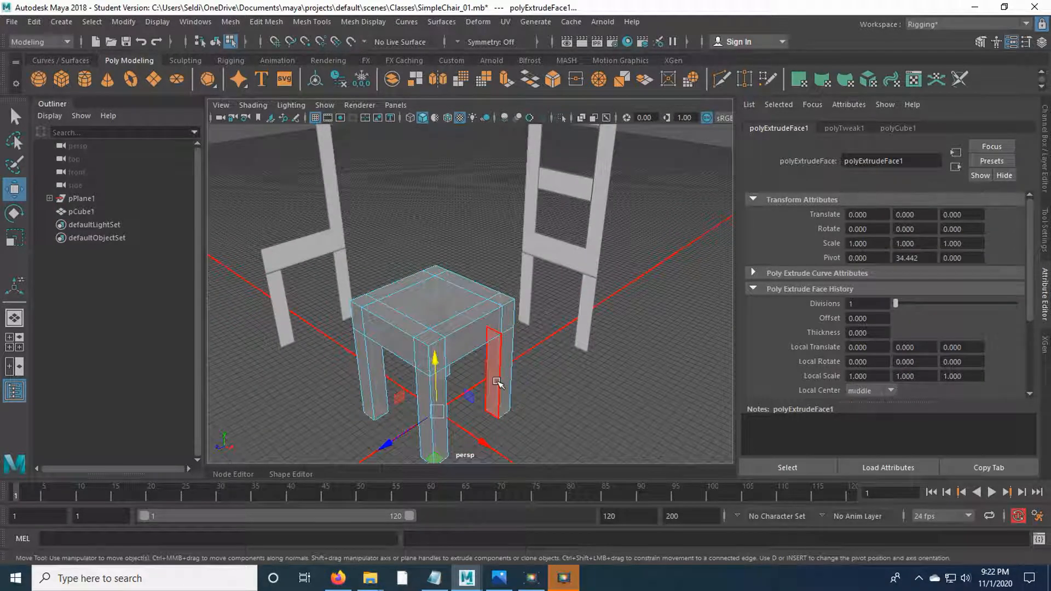
Switch the seat mesh to face selection and select the two back corner faces on its top side
key(q)
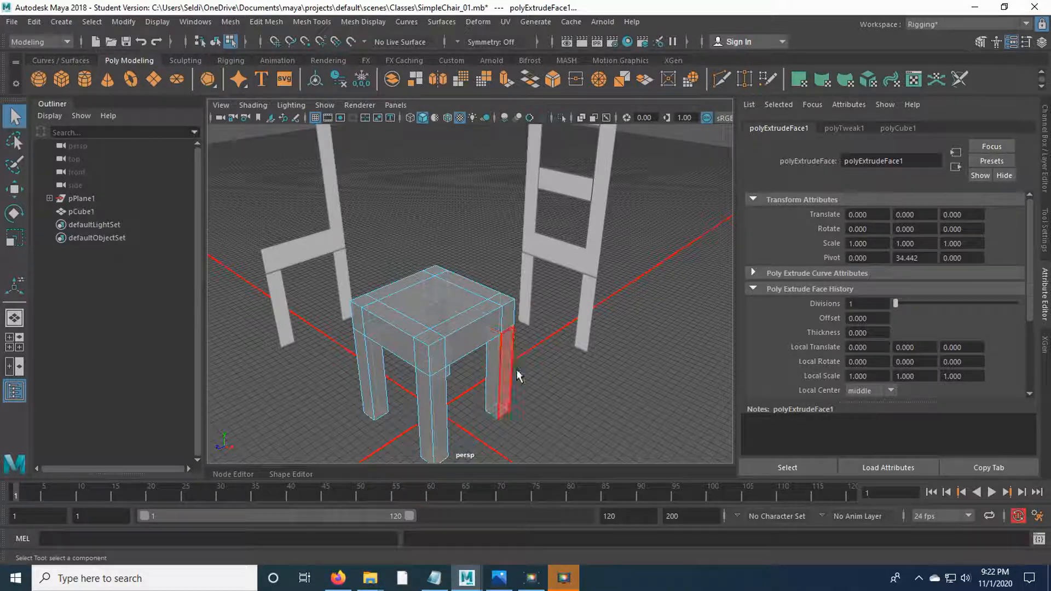
right_drag(499, 269, 497, 248)
click(500, 305)
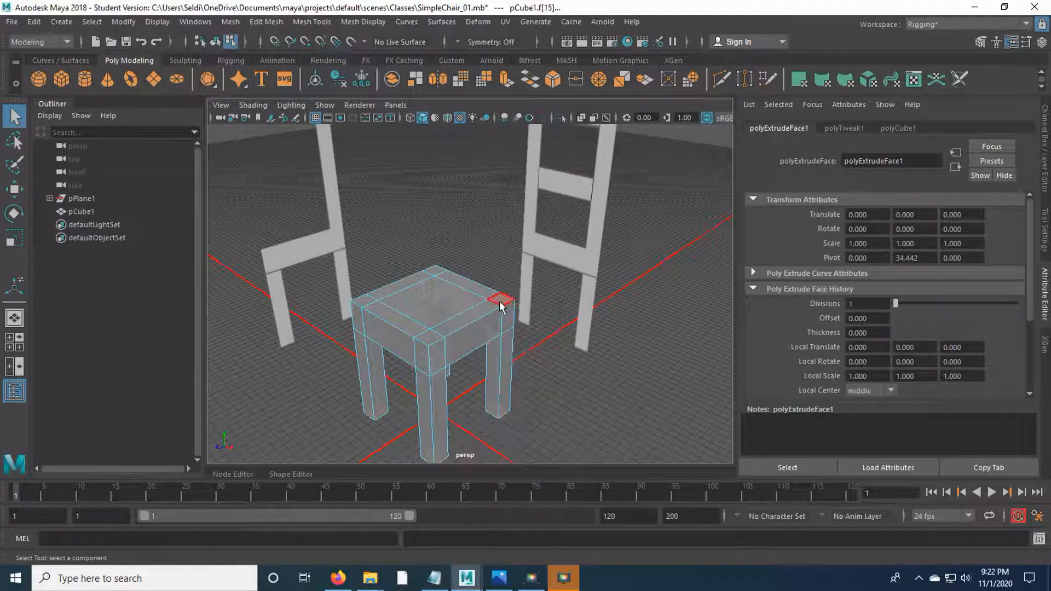
click(500, 305)
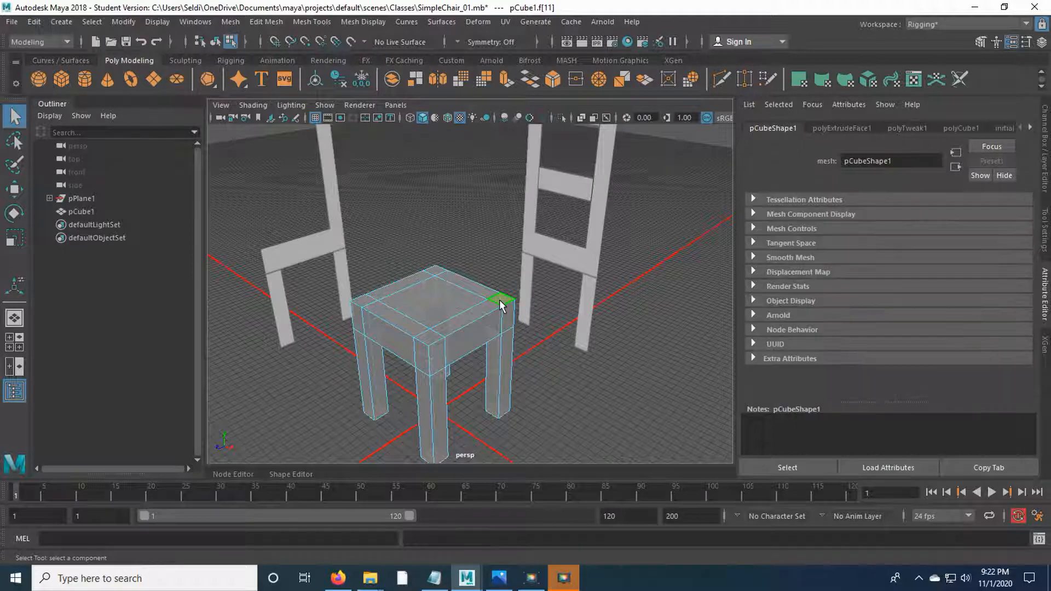
shift+click(432, 271)
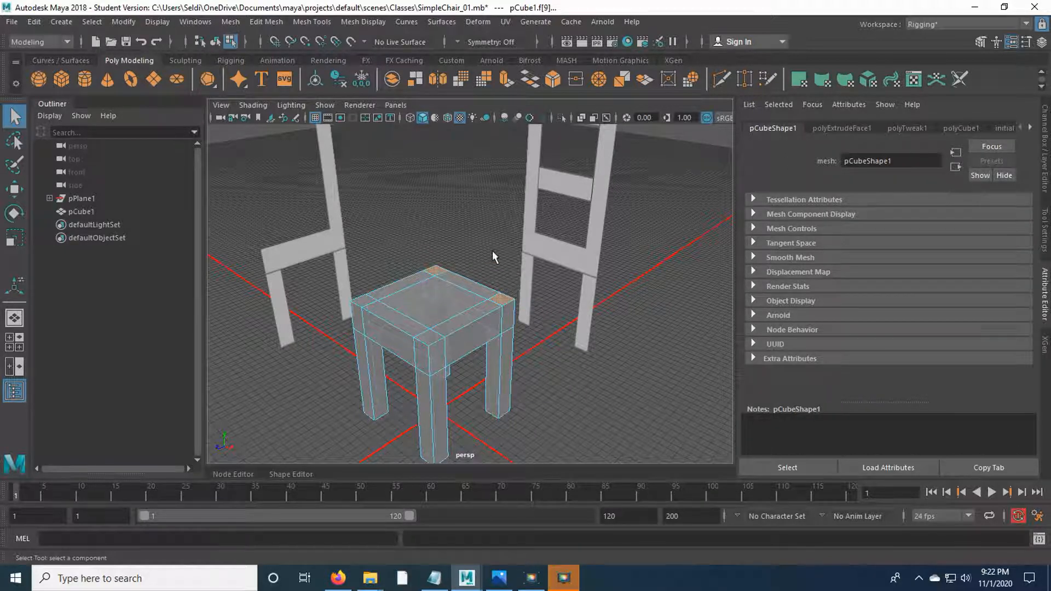
mouse_move(545, 320)
alt+mouse_down()
mouse_move(516, 258)
mouse_move(535, 311)
alt+mouse_up()
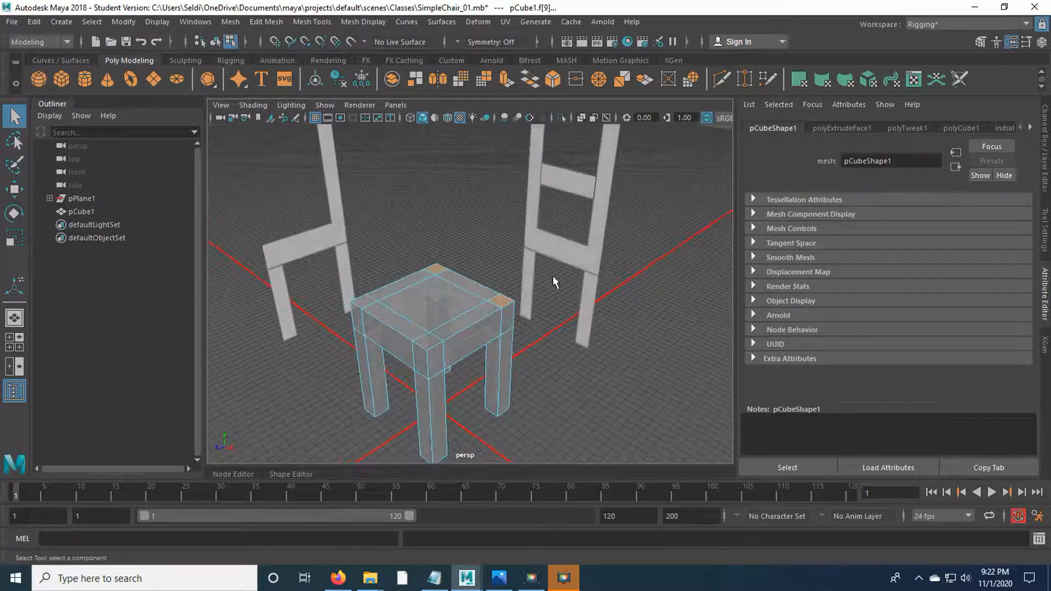
click(642, 356)
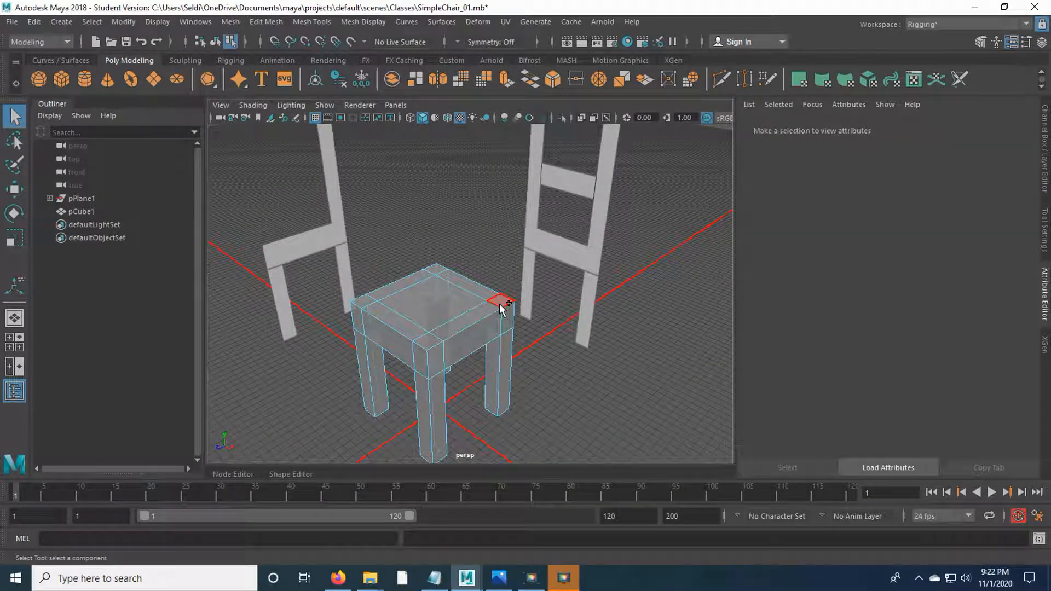
click(498, 301)
shift+click(436, 273)
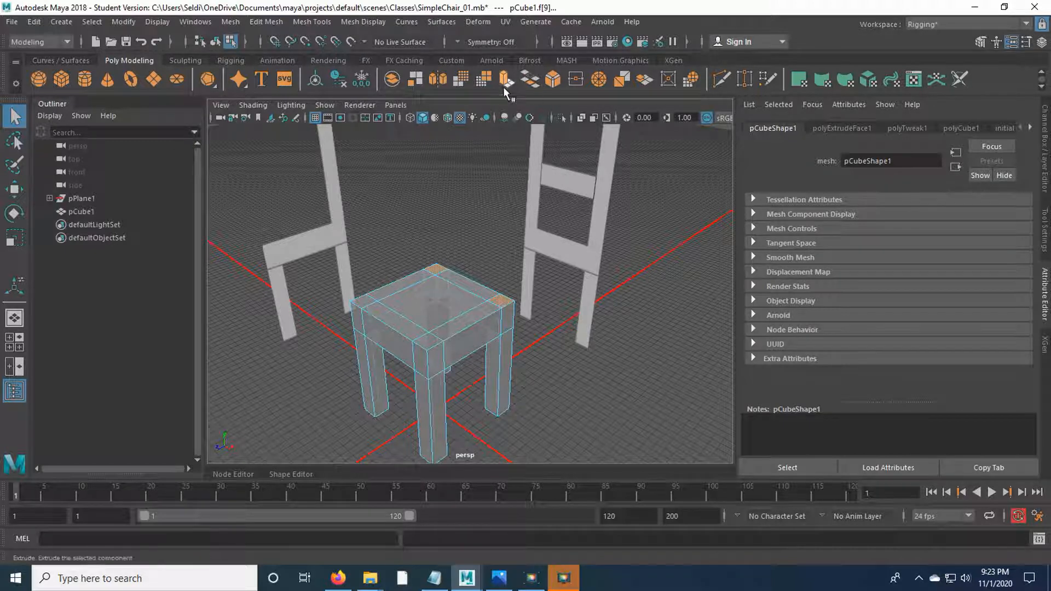
Extrude the two back corner faces and raise them to about Y 98 in the front view to form the back posts
key(ctrl+e)
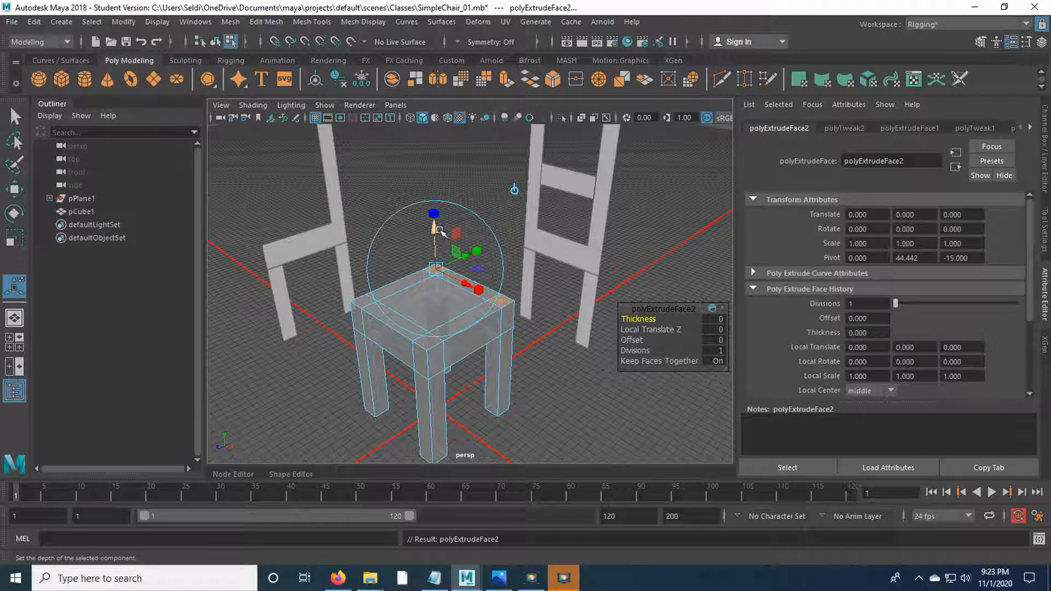
key(w)
drag(468, 225, 469, 174)
key(space)
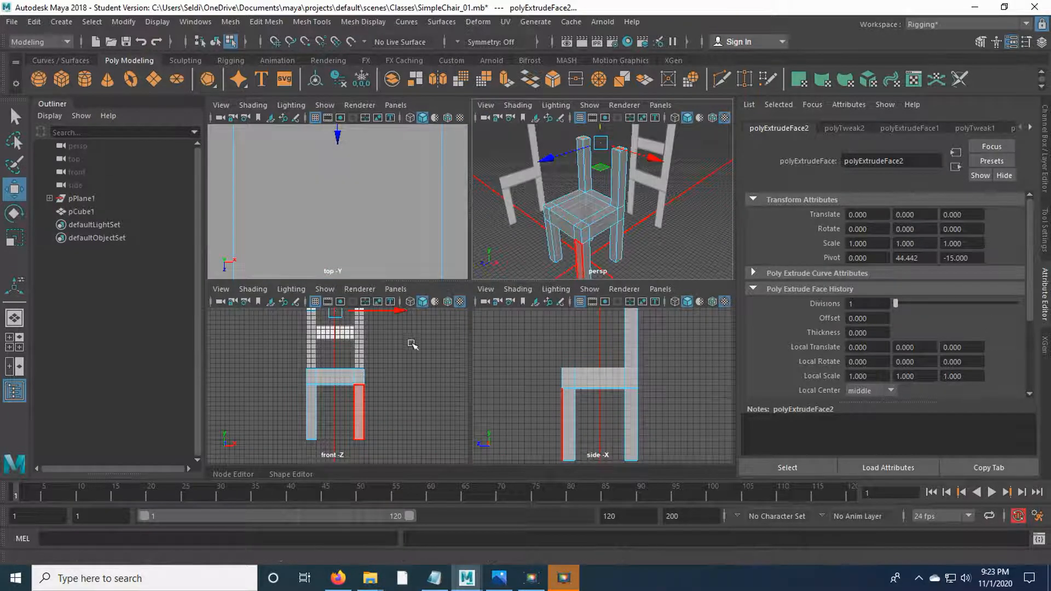
key(space)
scroll(580, 257, up, 3)
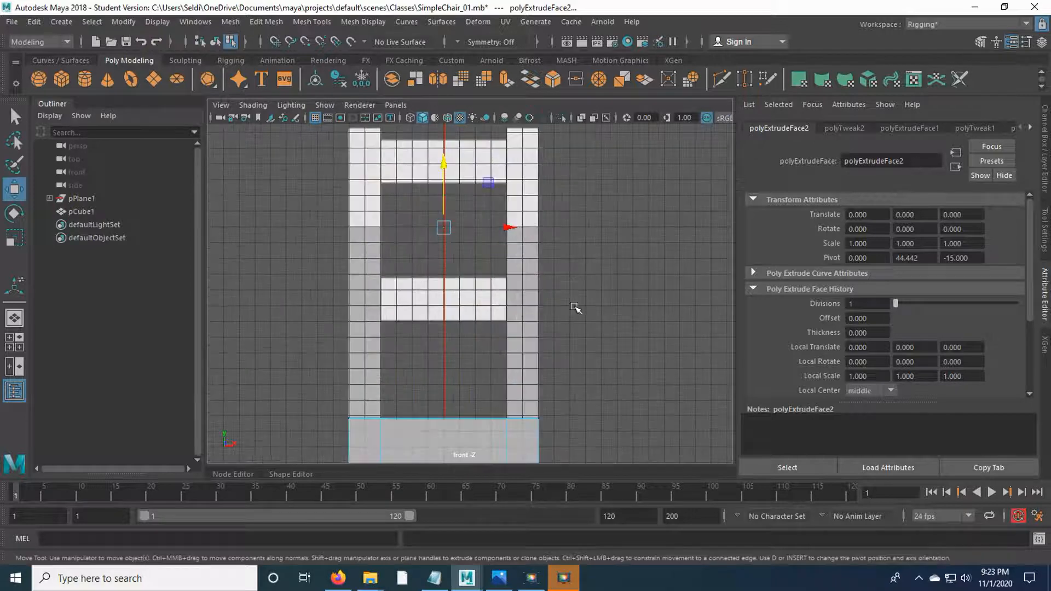
alt+middle_drag(598, 286, 600, 319)
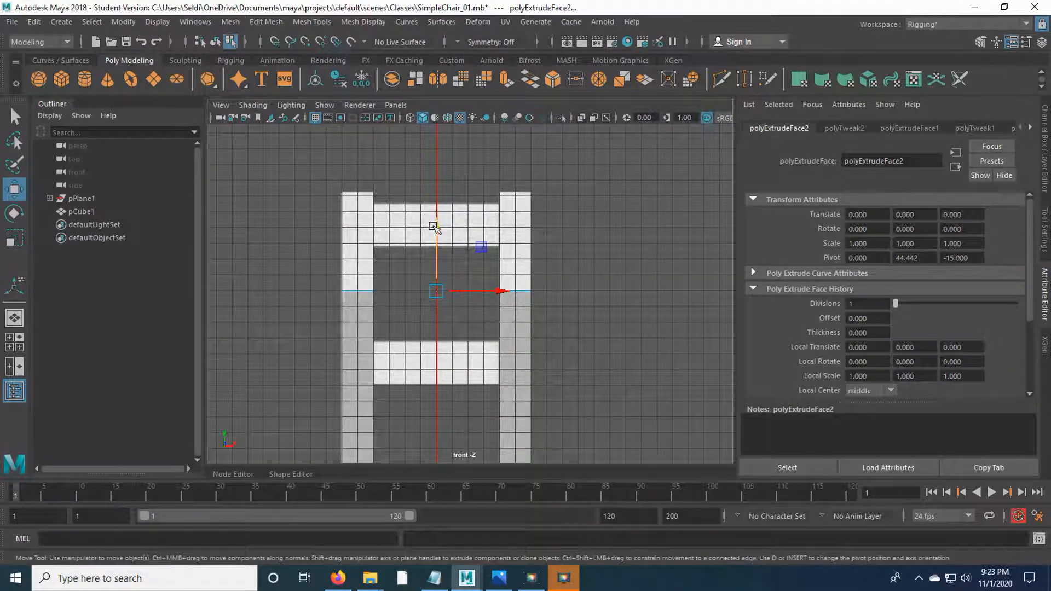
drag(436, 227, 437, 184)
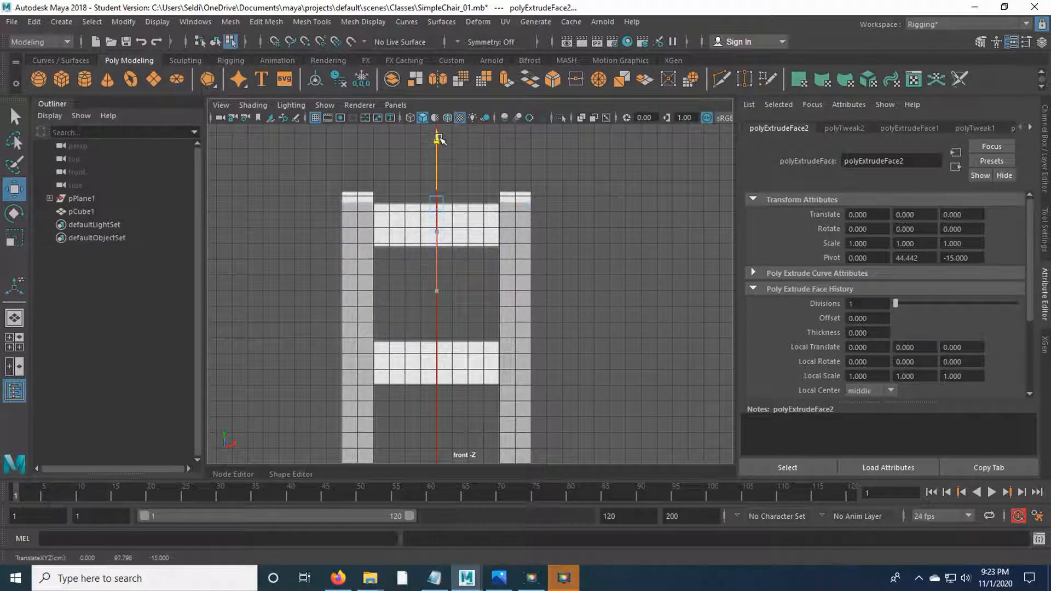
Raise the top faces of the back posts to about Y 99.9, level with the top edge of the front reference
scroll(457, 241, up, 3)
alt+middle_drag(463, 221, 526, 348)
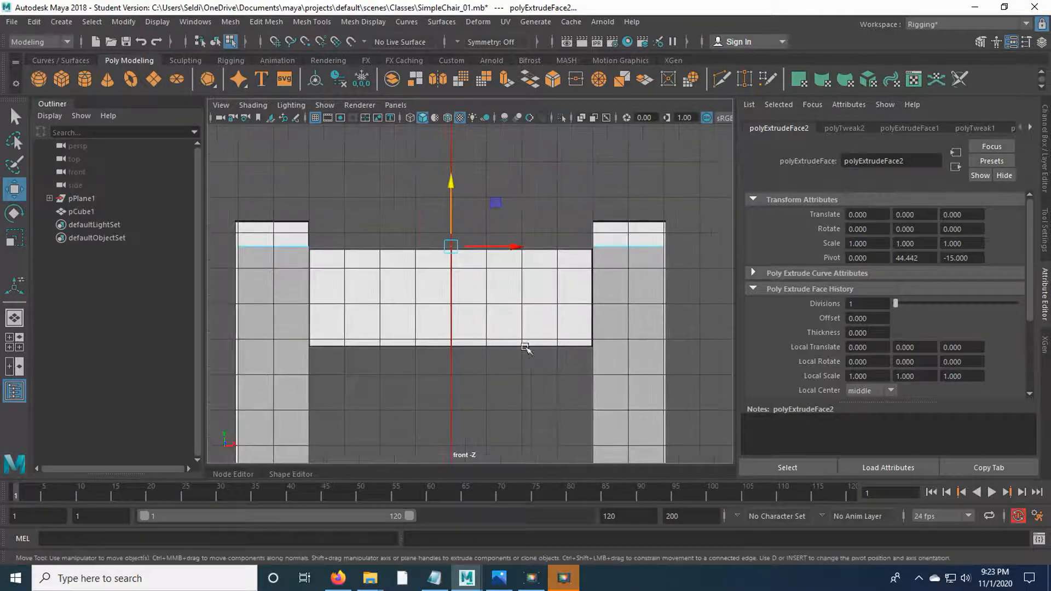
drag(453, 181, 597, 231)
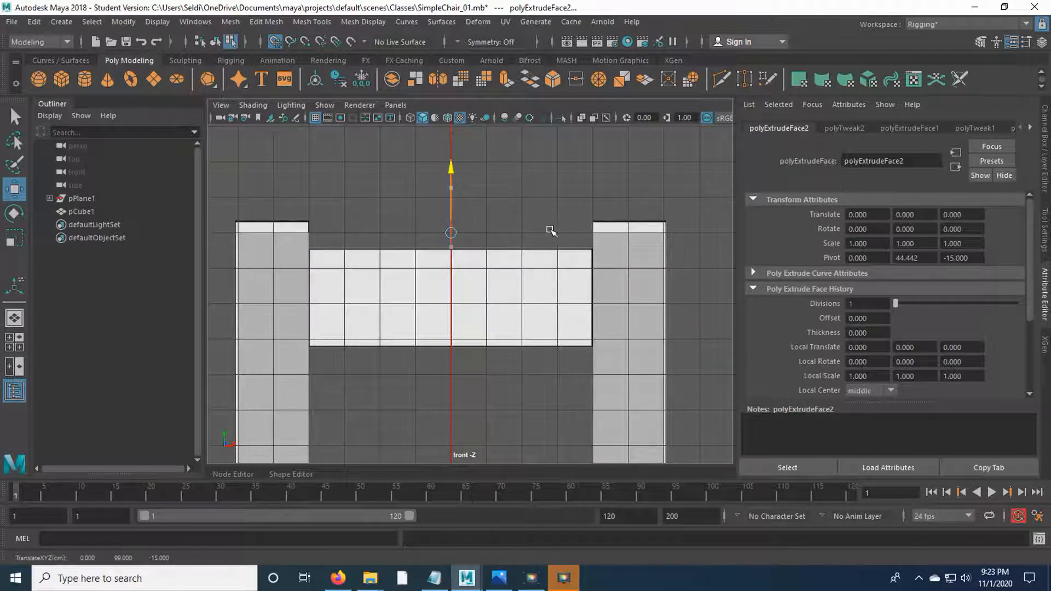
drag(541, 226, 541, 225)
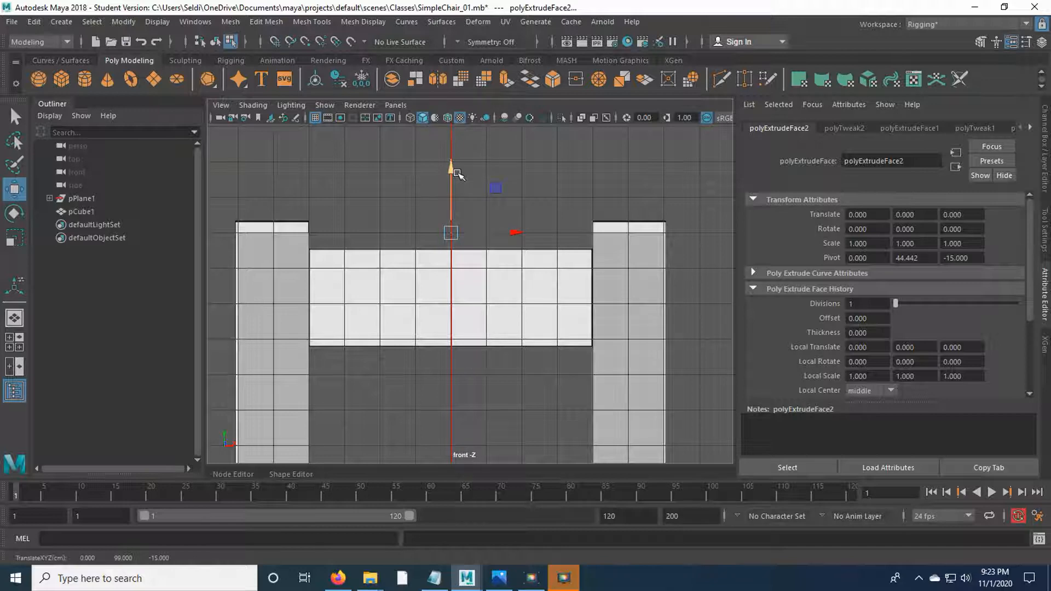
drag(454, 173, 452, 156)
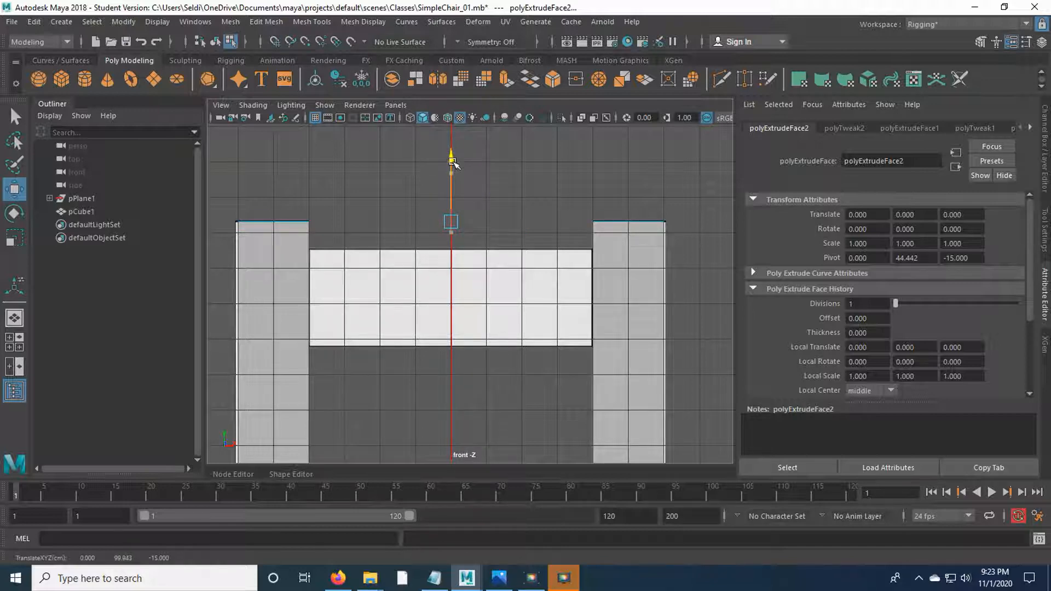
key(space)
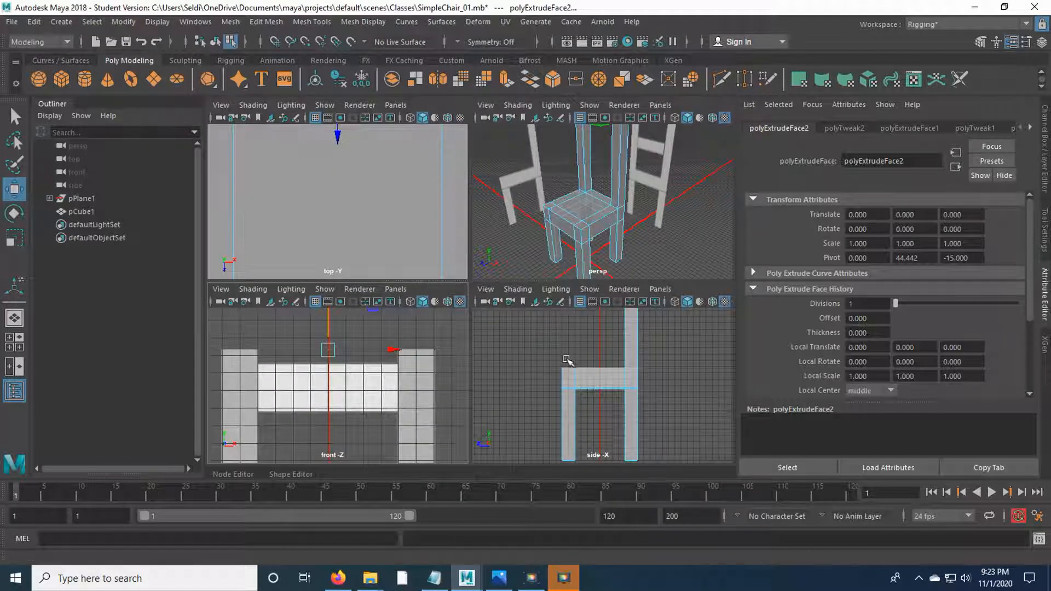
Examine the extruded back posts in the side view and from several angles in the perspective view against the reference planes
key(space)
alt+middle_drag(568, 234, 561, 411)
scroll(565, 291, up, 5)
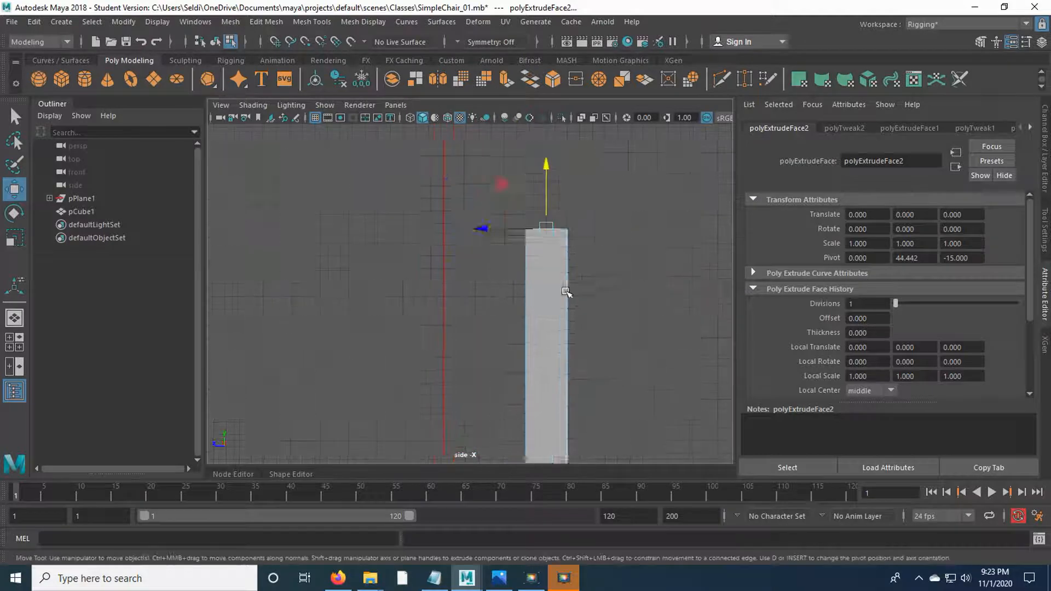
key(space)
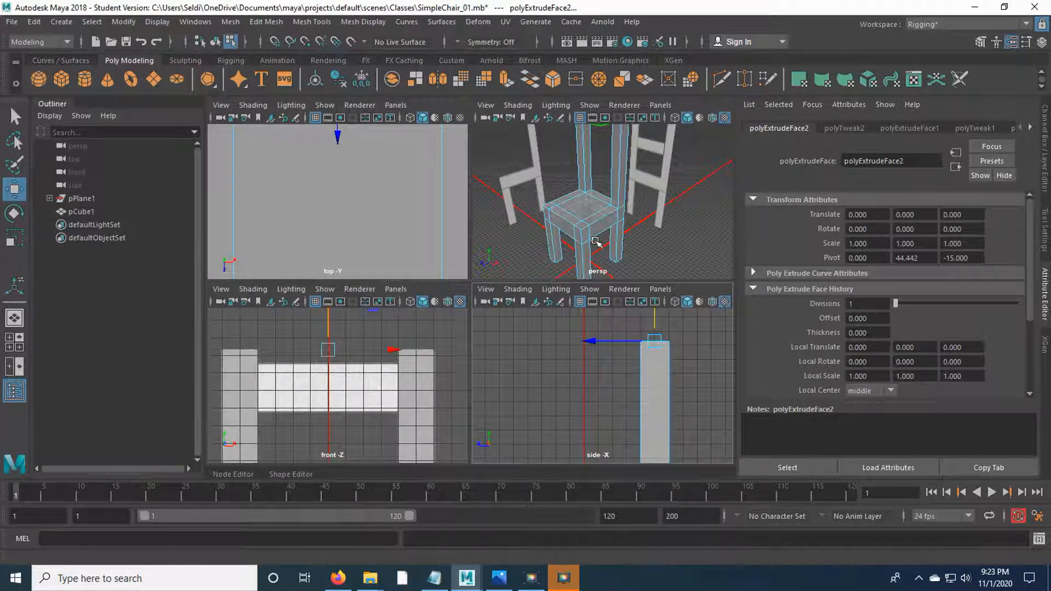
key(space)
scroll(554, 300, down, 3)
scroll(538, 307, up, 2)
alt+drag(538, 306, 591, 282)
scroll(594, 279, up, 2)
alt+drag(626, 206, 412, 282)
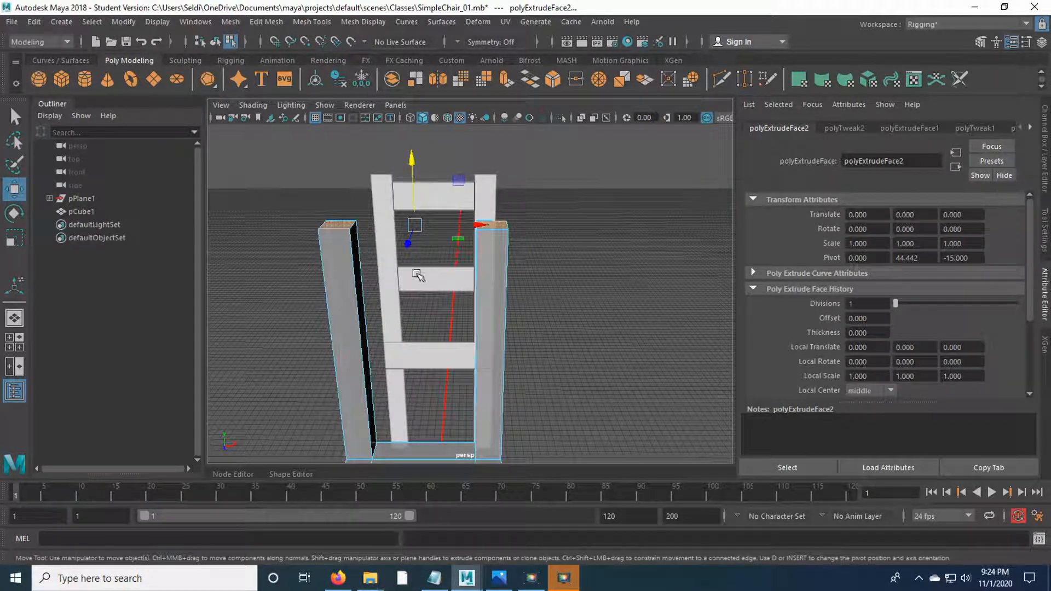
alt+drag(493, 305, 497, 295)
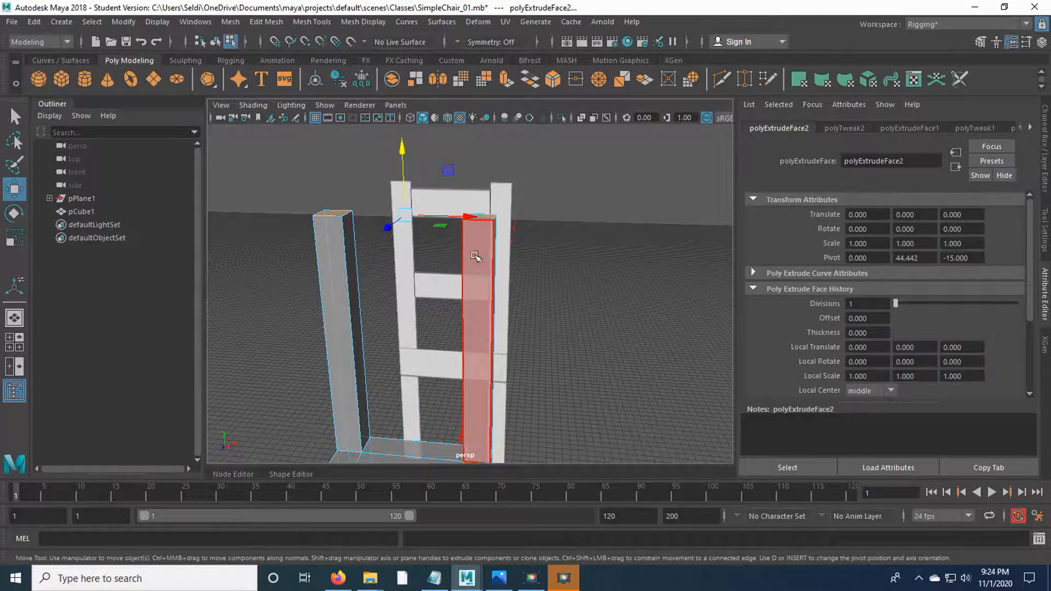
Insert two edge loops around the middle of each back post for the lower back slat
click(311, 22)
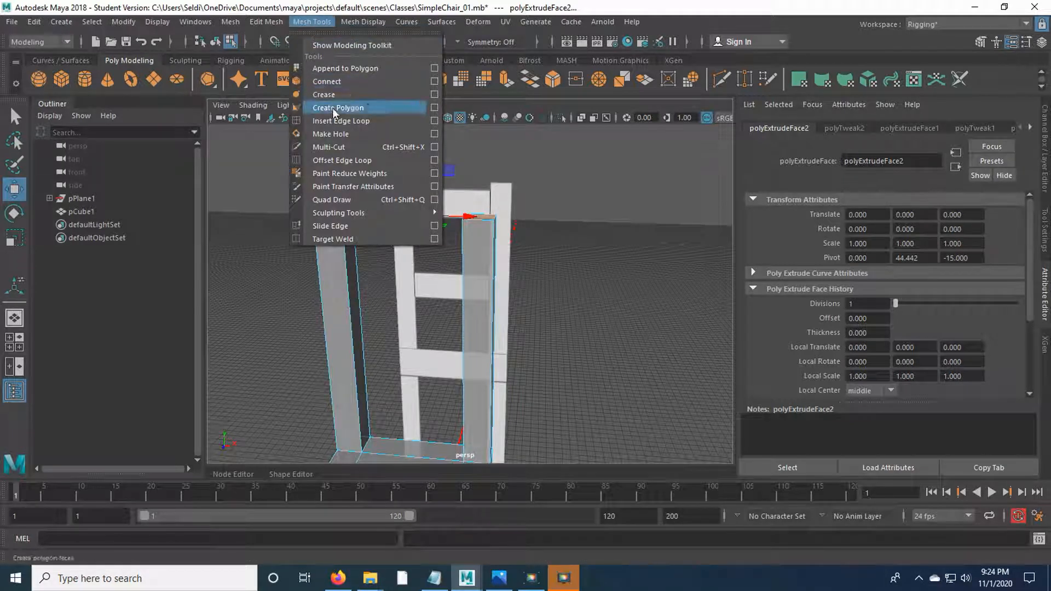
click(375, 118)
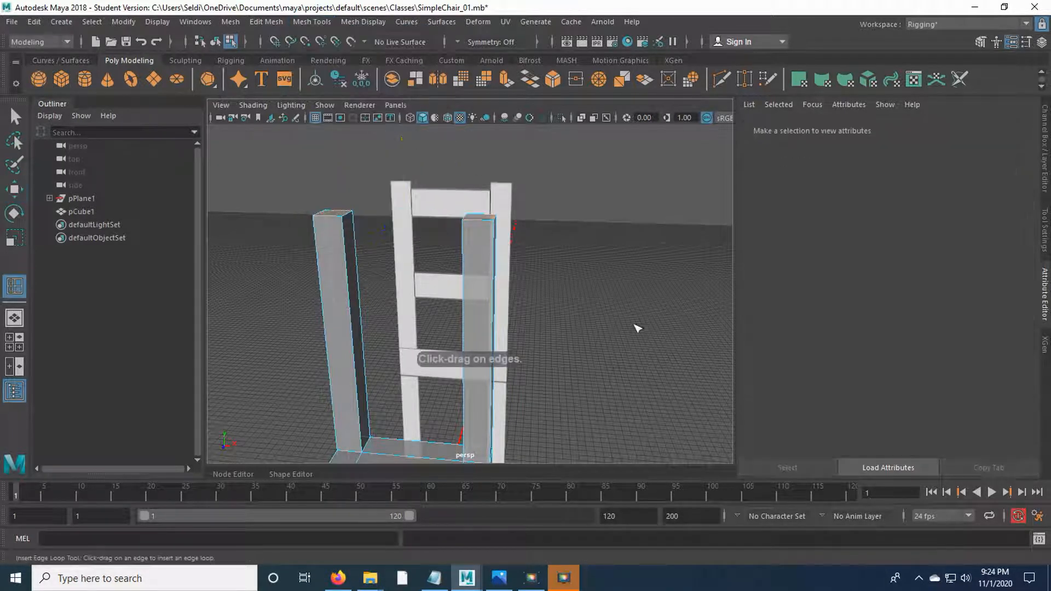
scroll(526, 281, up, 10)
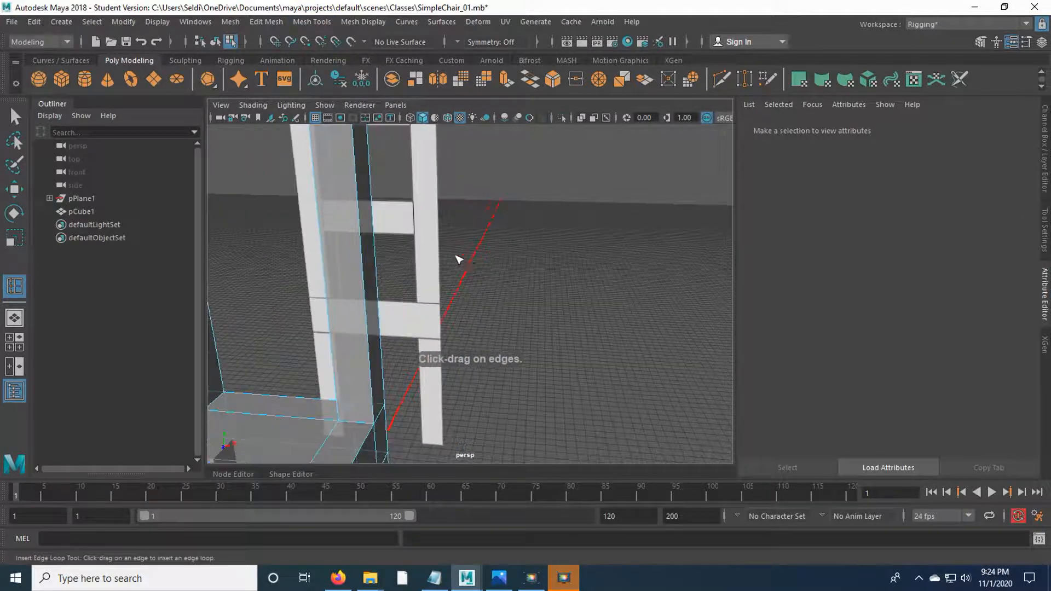
scroll(540, 266, down, 3)
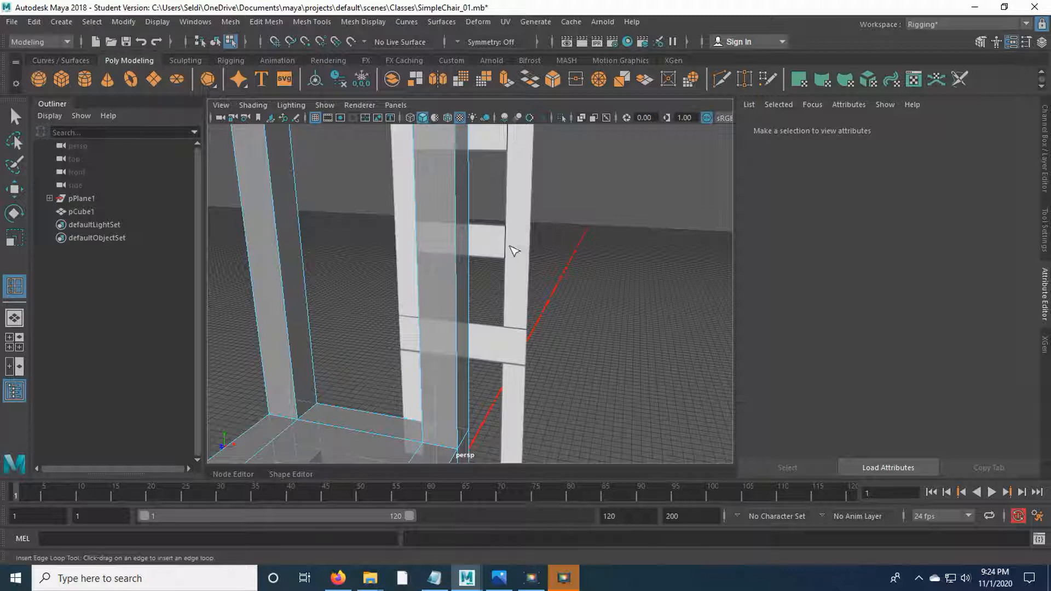
key(ctrl+z)
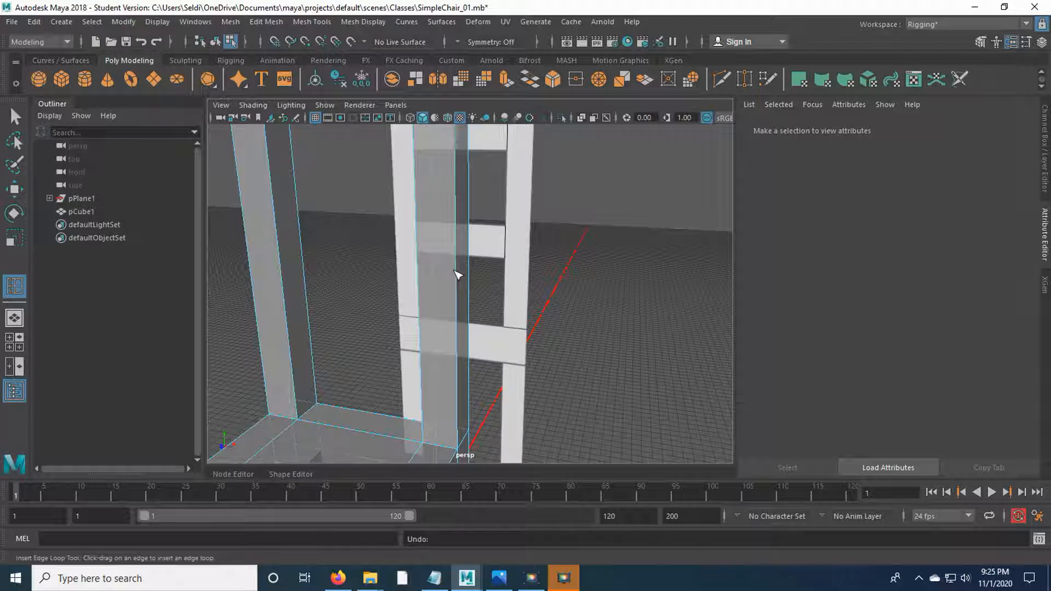
click(459, 277)
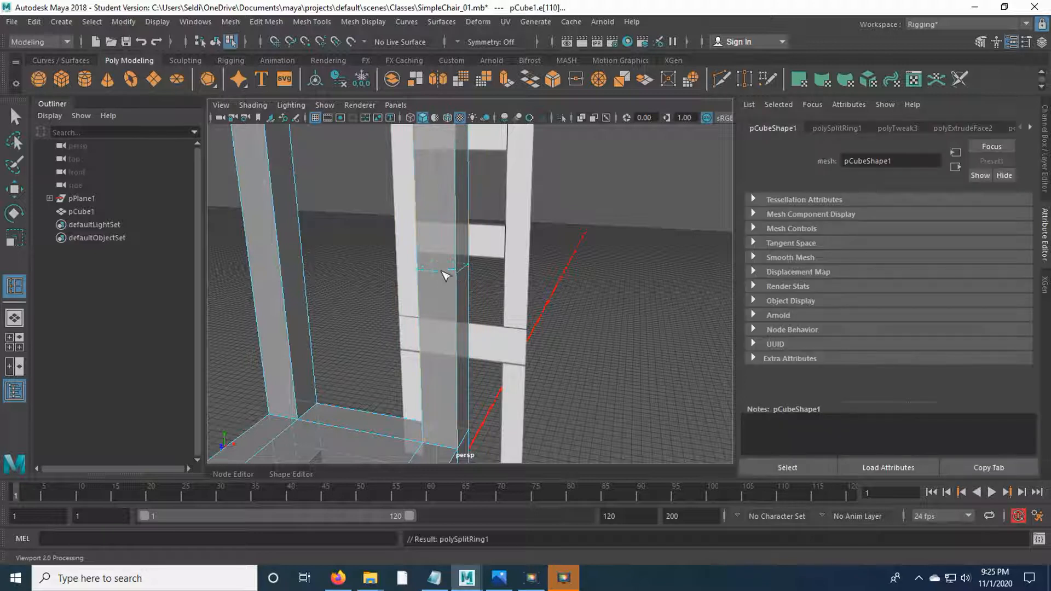
click(460, 227)
click(286, 274)
click(275, 219)
key(q)
Select the lower inserted edge loop on both back posts and scale them flat in Y to the same height
alt+drag(379, 280, 580, 263)
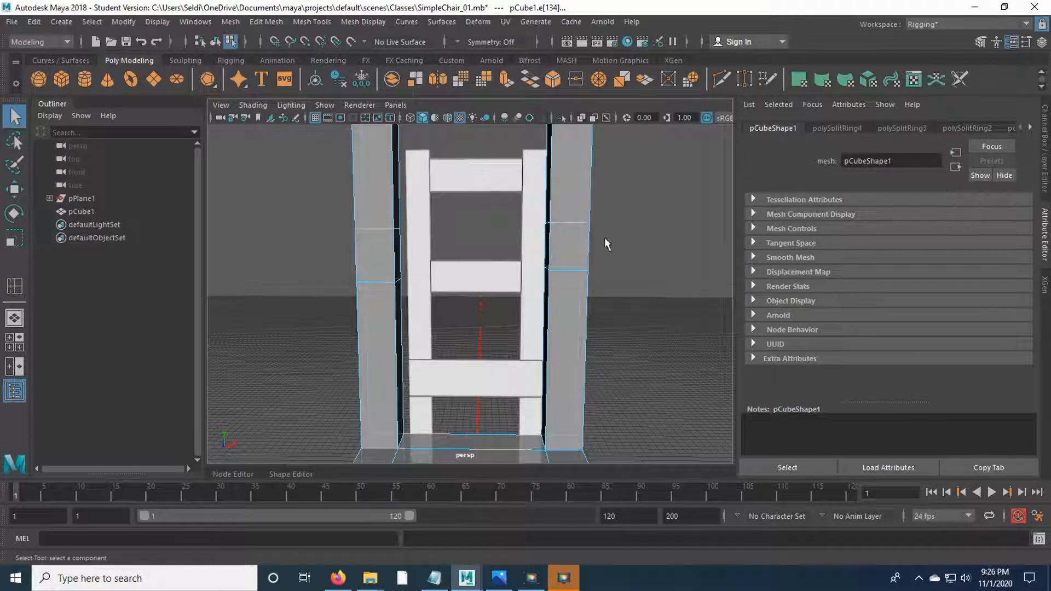
alt+drag(667, 261, 641, 274)
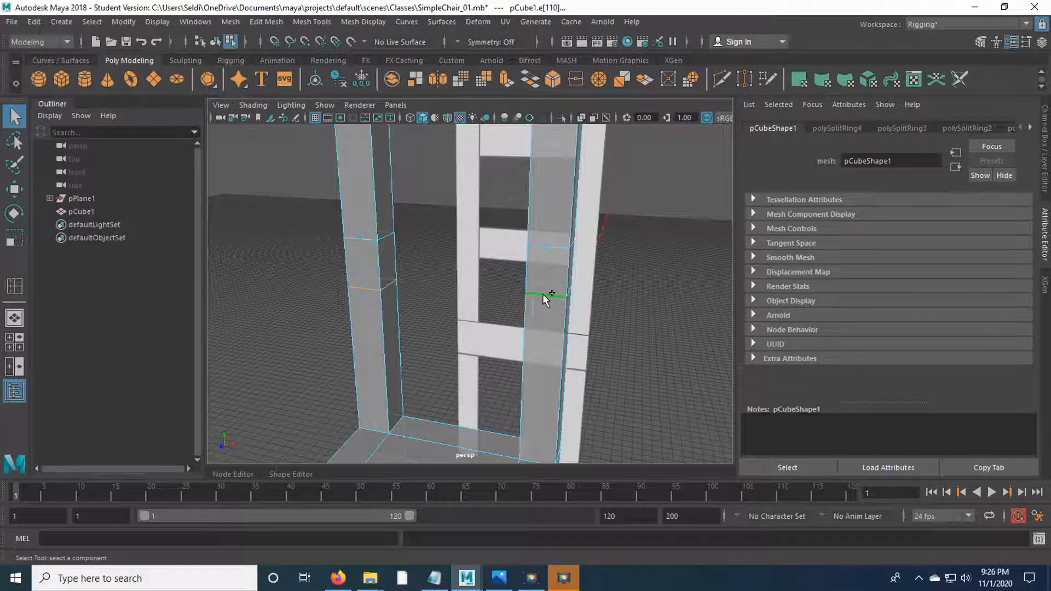
mouse_move(655, 281)
alt+mouse_down()
mouse_move(516, 277)
mouse_move(649, 282)
alt+mouse_up()
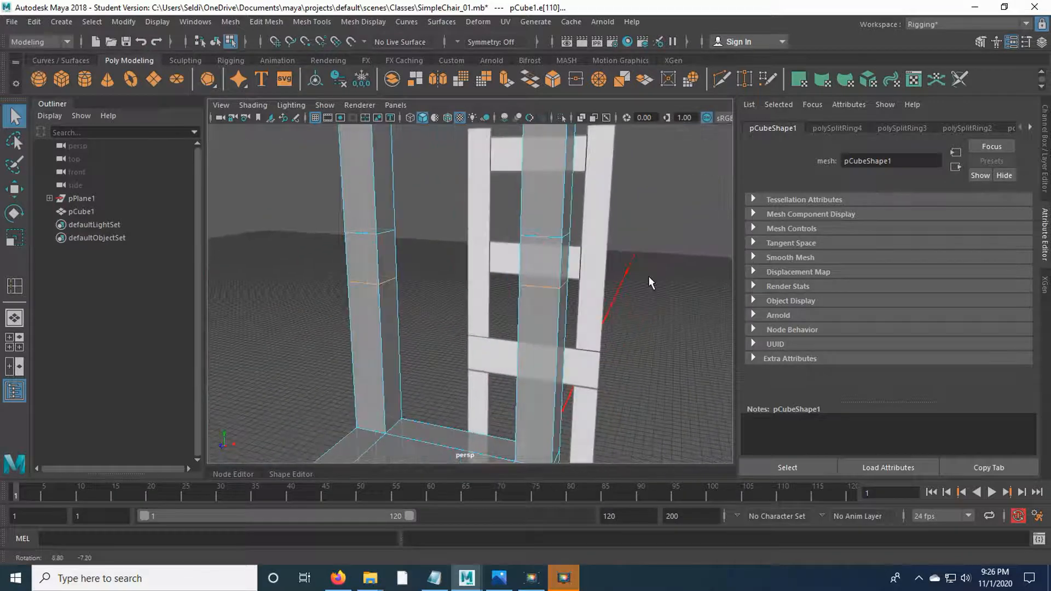
key(r)
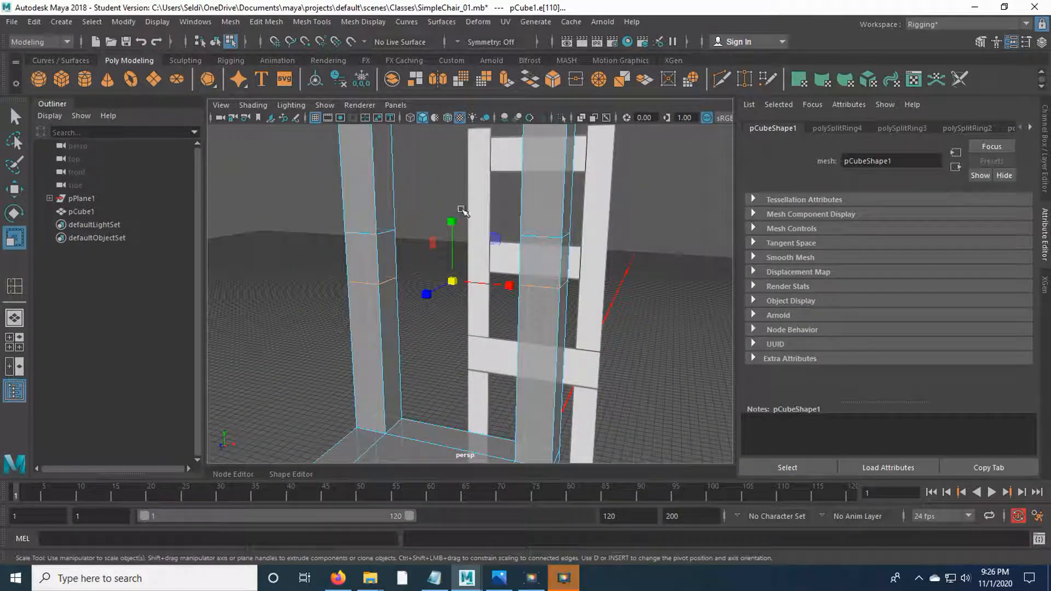
drag(450, 219, 446, 377)
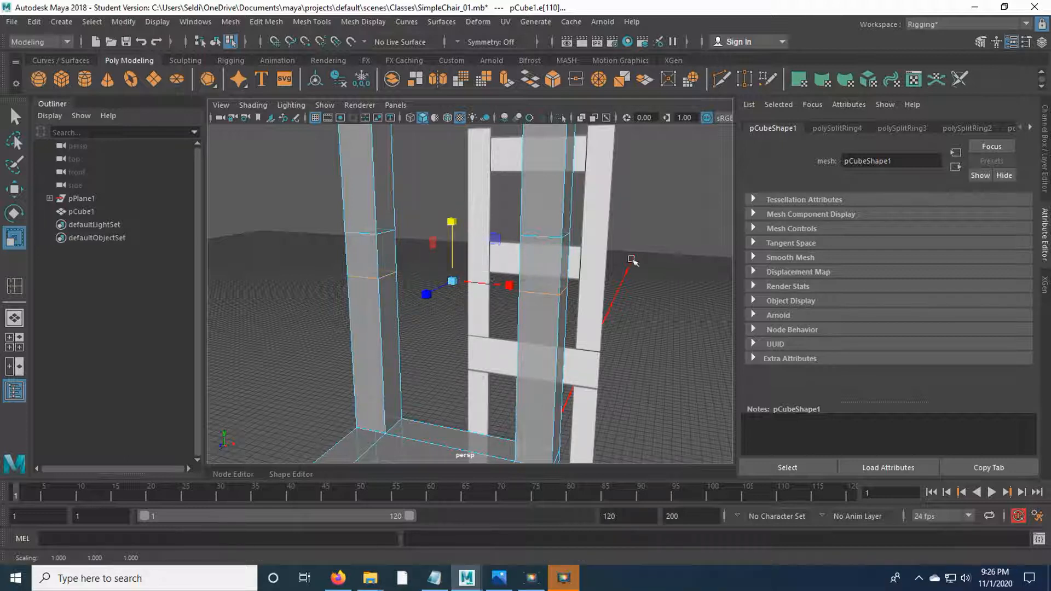
Lower the selected edge loops to about Y 63 in the front view, level with the bottom edge of the reference's lower back slat
key(space)
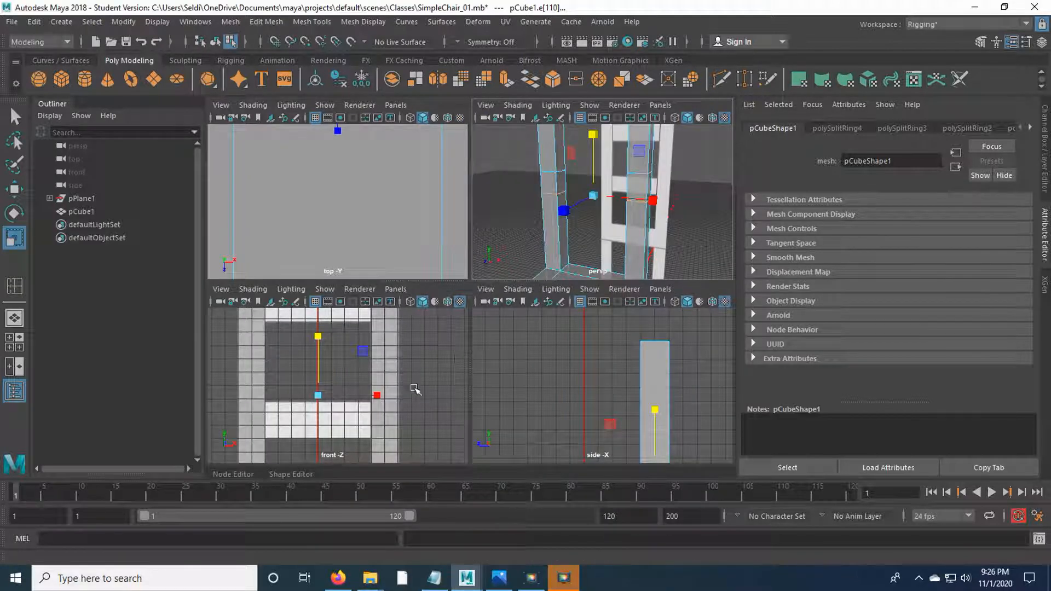
key(space)
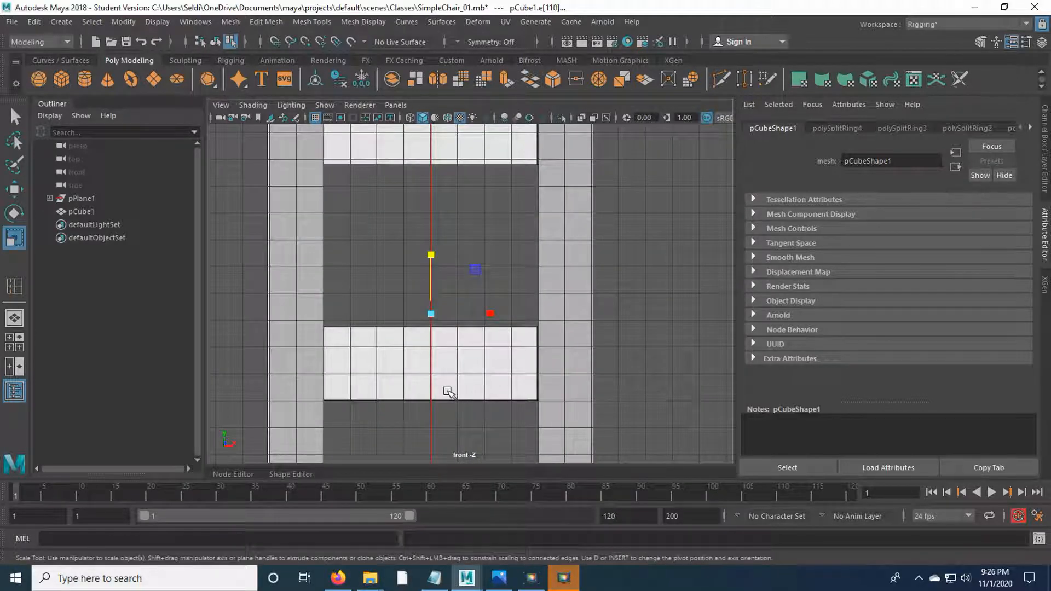
alt+middle_drag(452, 369, 481, 328)
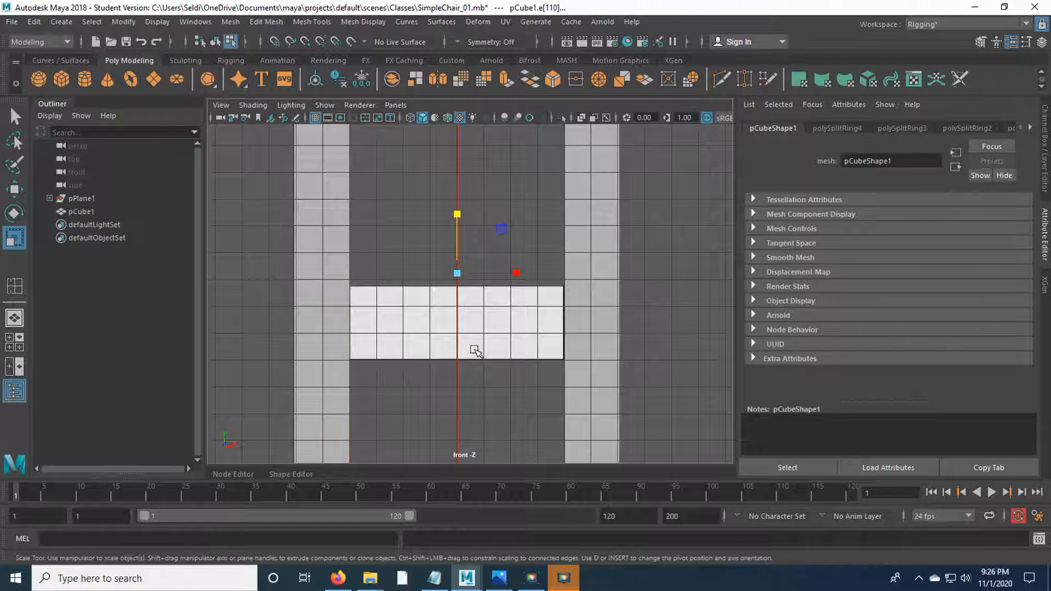
key(w)
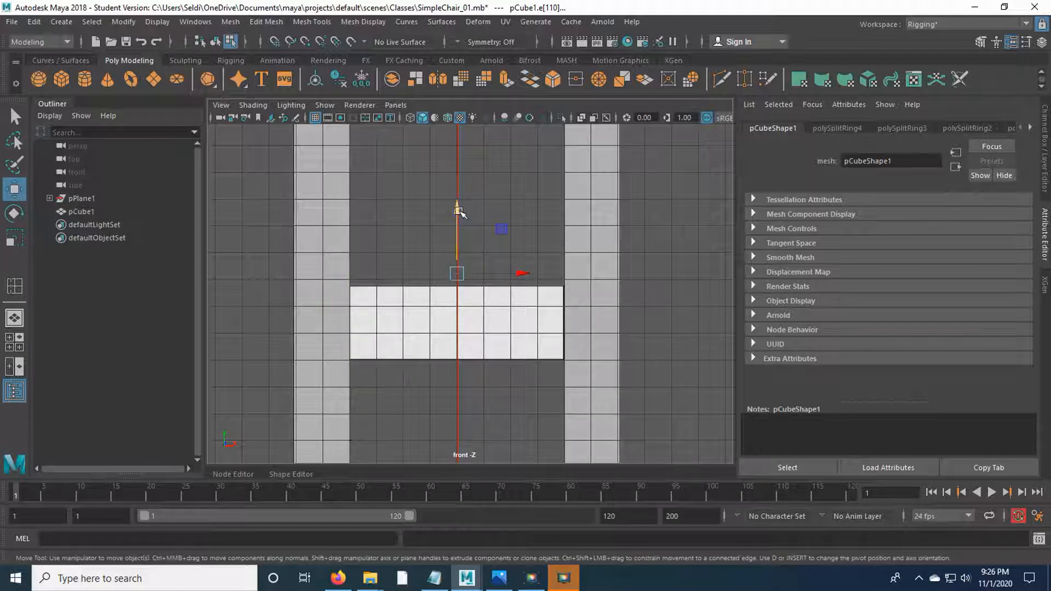
drag(458, 211, 461, 298)
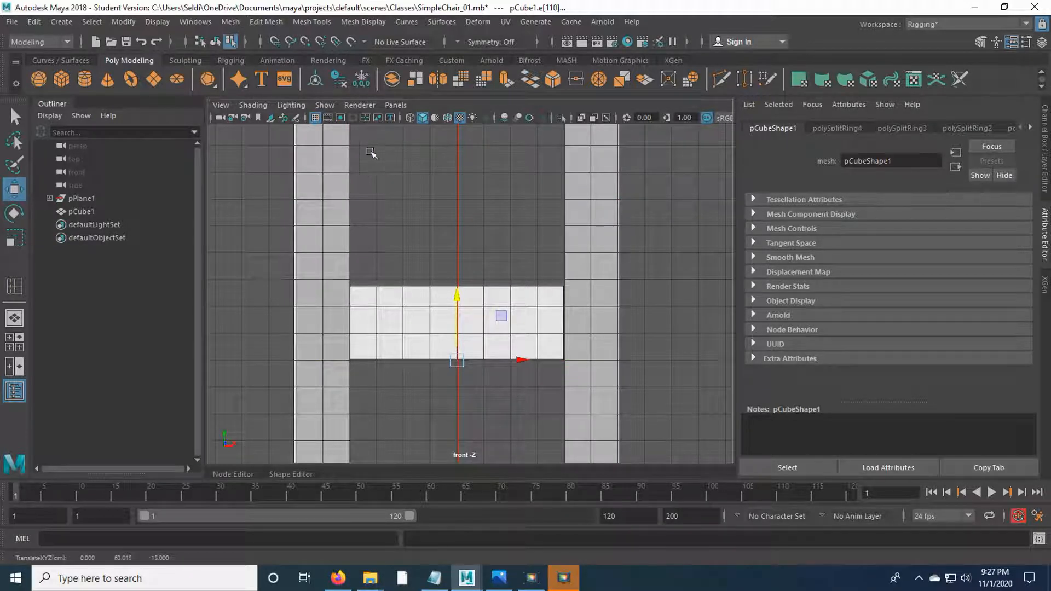
Hide the front view's grid and select the upper inserted edges on both back posts in edge mode
click(316, 117)
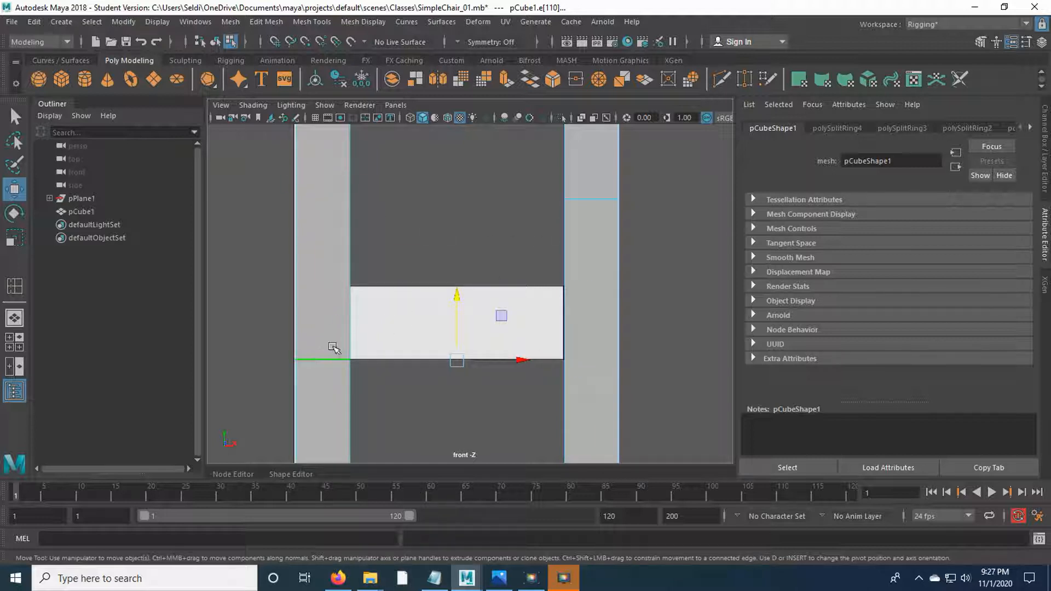
right_click(521, 182)
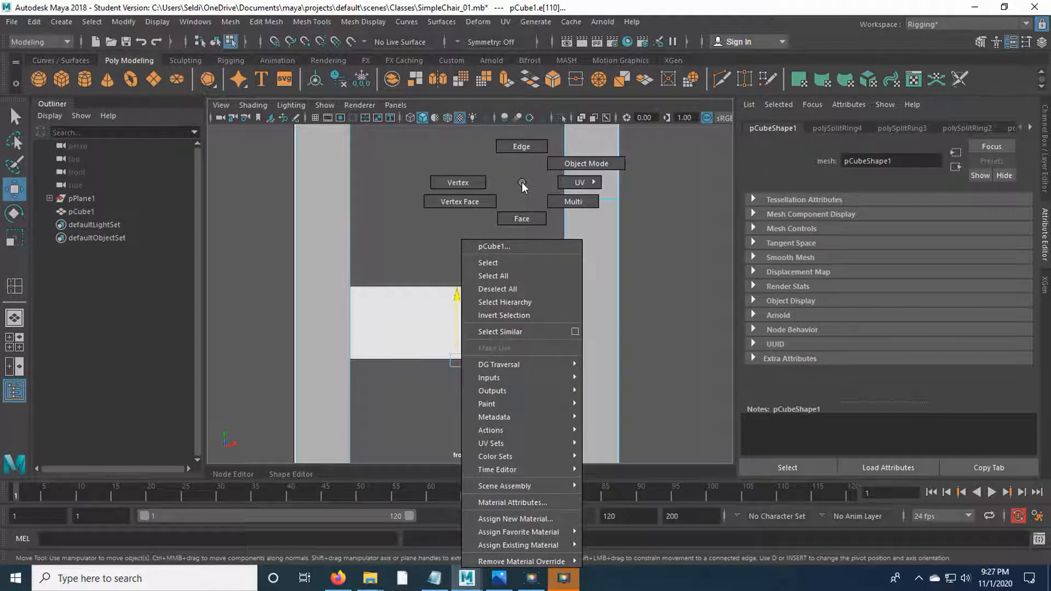
click(520, 149)
click(580, 198)
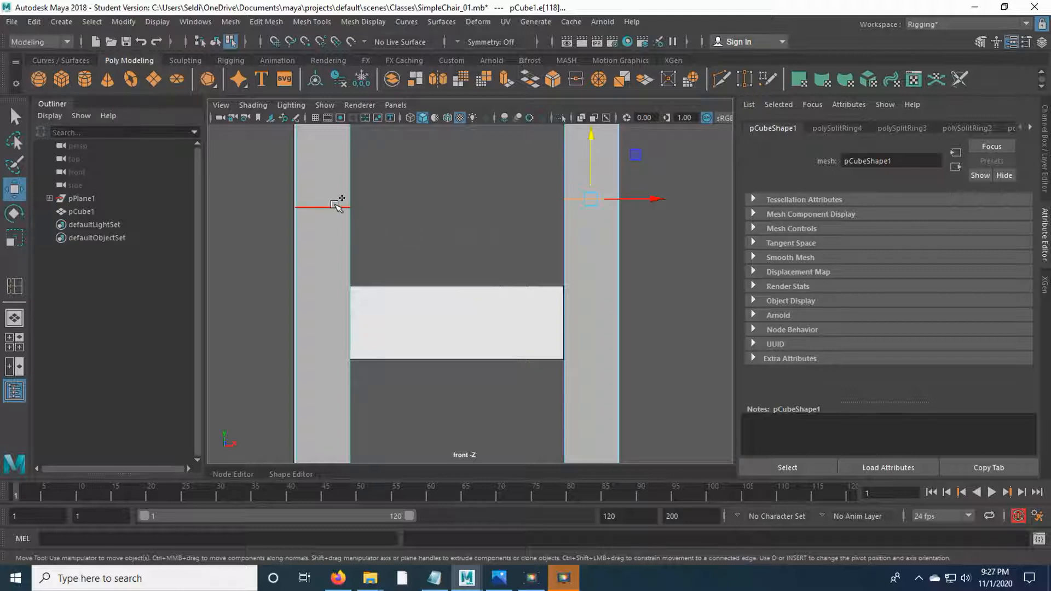
shift+click(337, 205)
key(space)
key(space)
alt+drag(547, 298, 614, 263)
key(space)
key(space)
key(space)
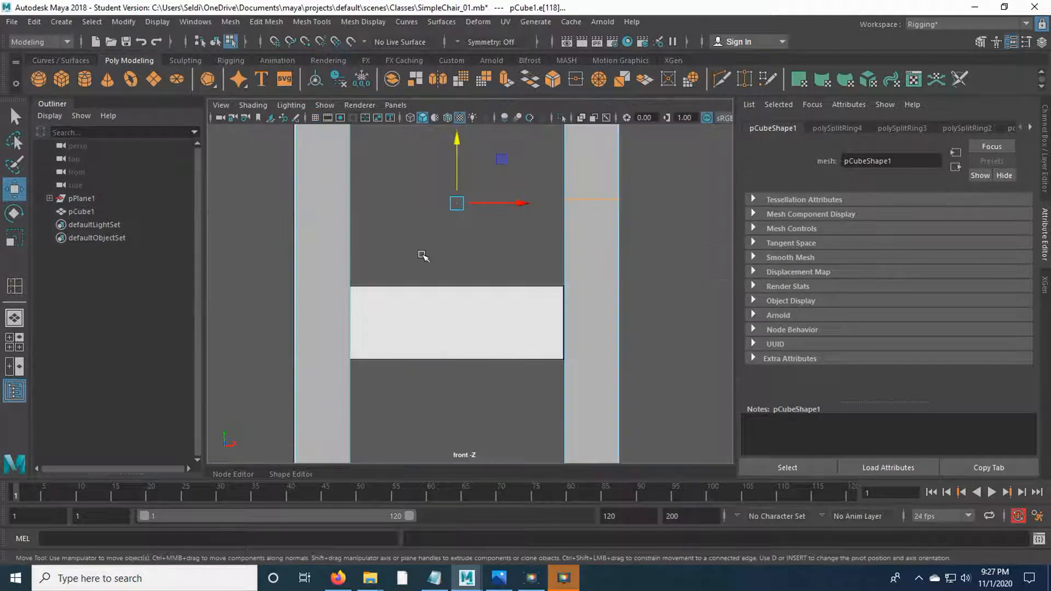
Scale the selected upper edges flat in Y and lower them to the top edge of the reference's lower back slat
key(r)
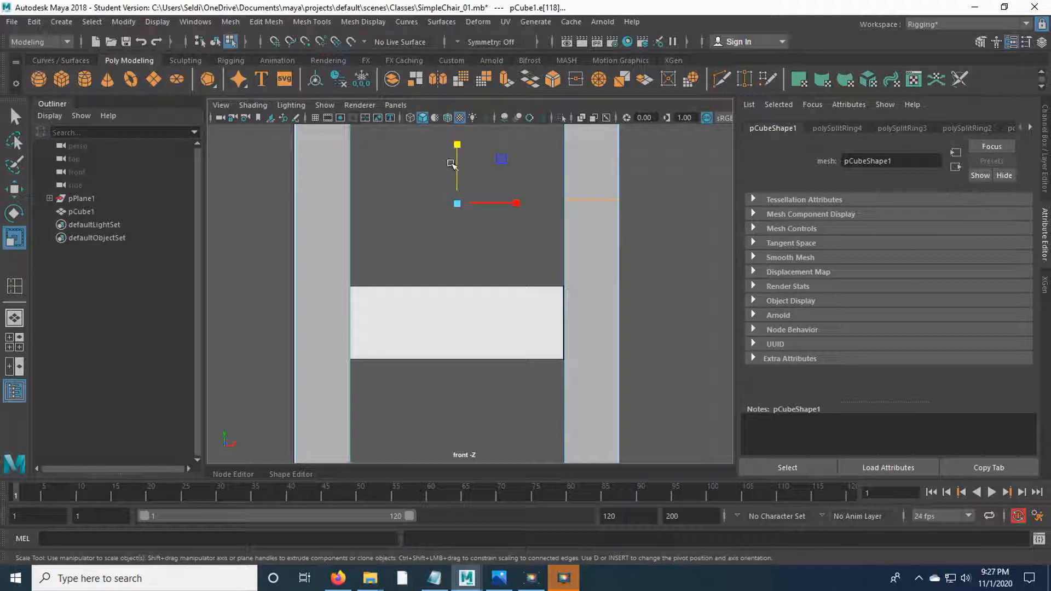
drag(460, 144, 454, 316)
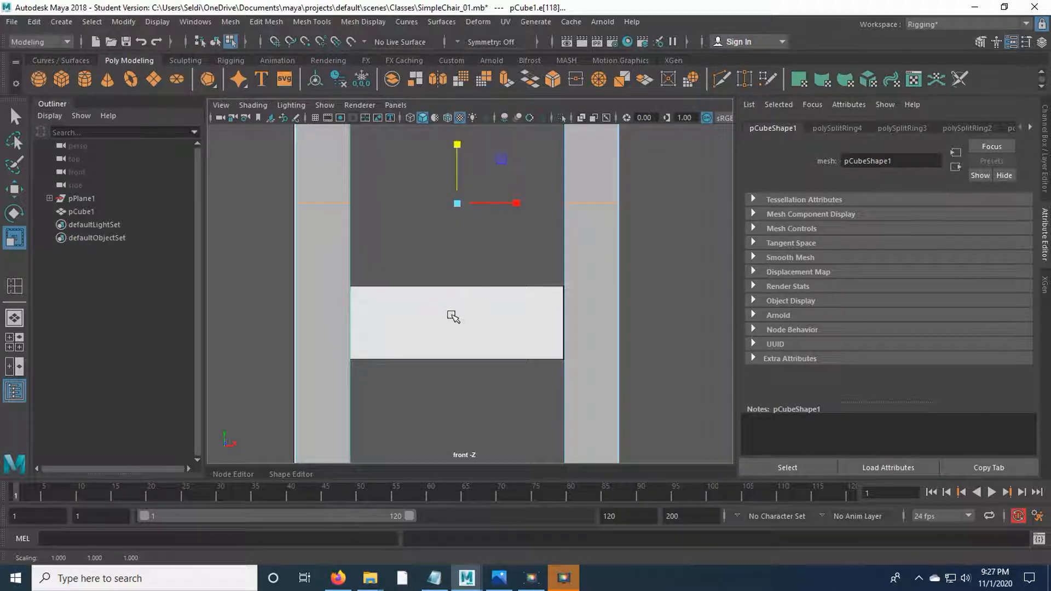
key(w)
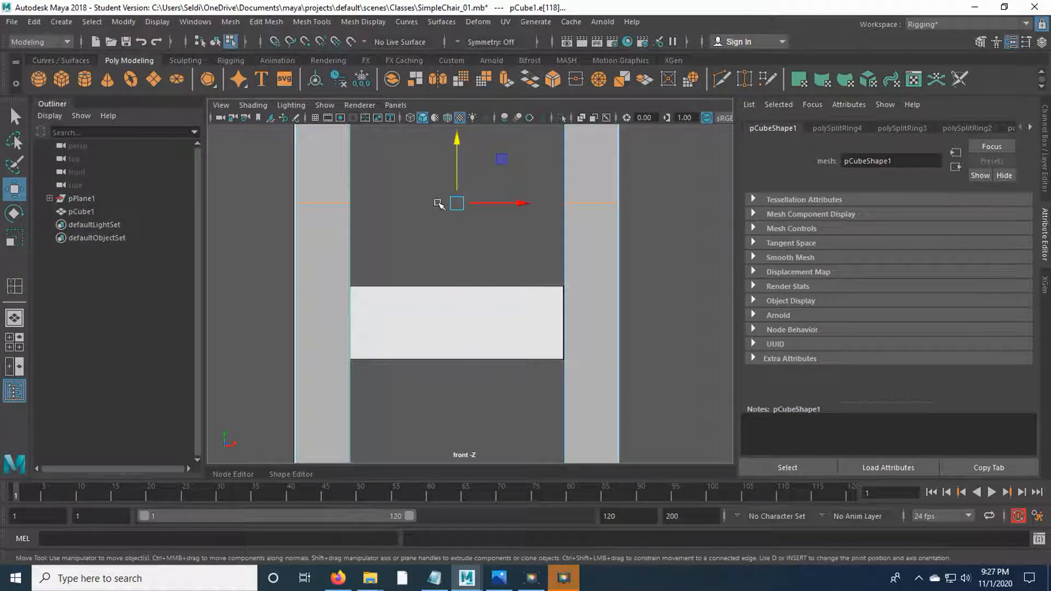
drag(457, 145, 454, 224)
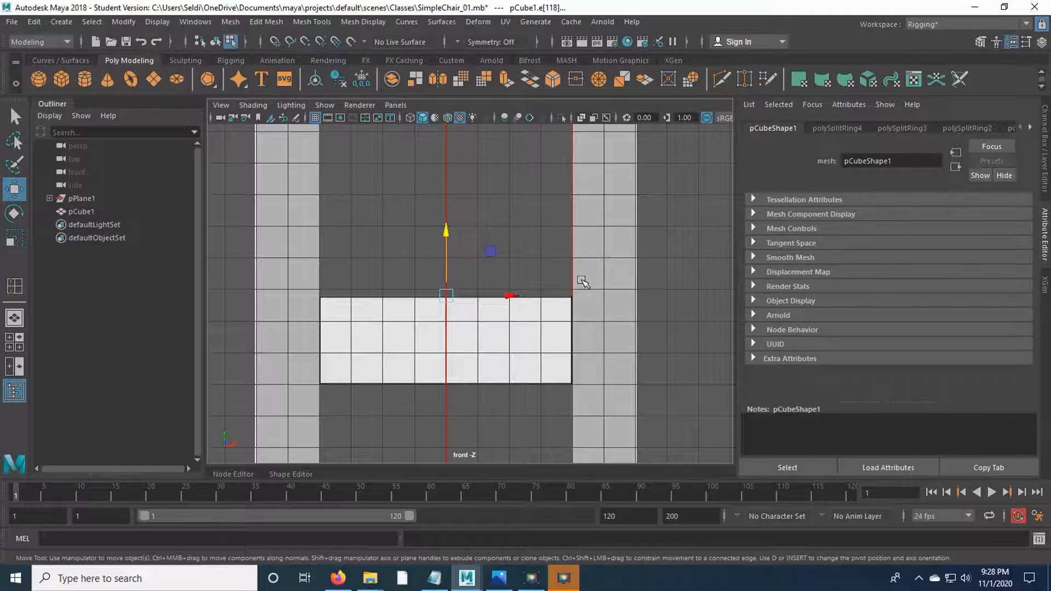
Insert two edge loops near the top of each back post for the reference's upper slat, and clear the selection
alt+middle_drag(387, 299, 396, 337)
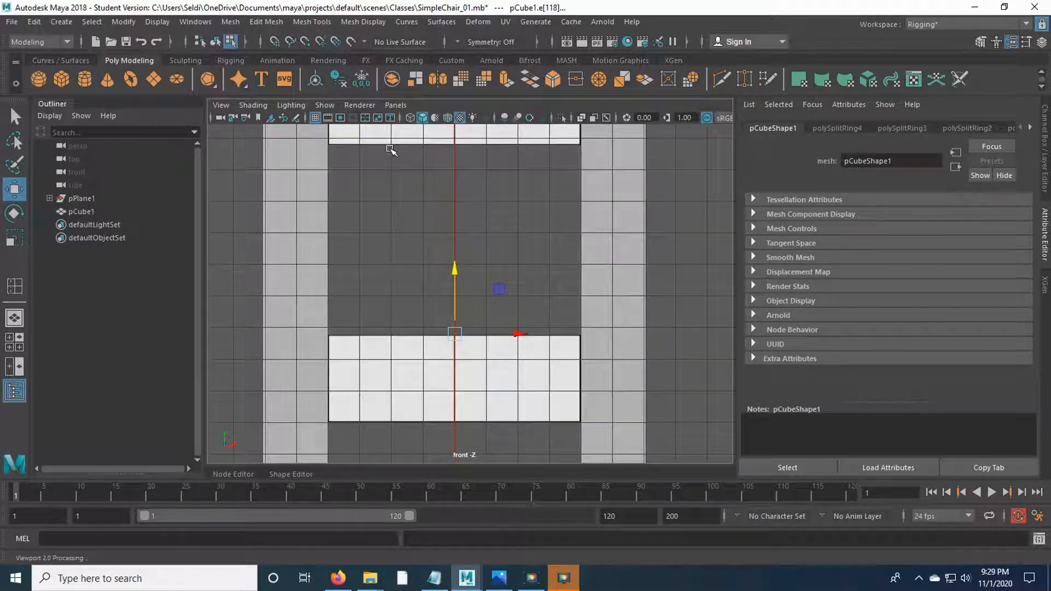
key(space)
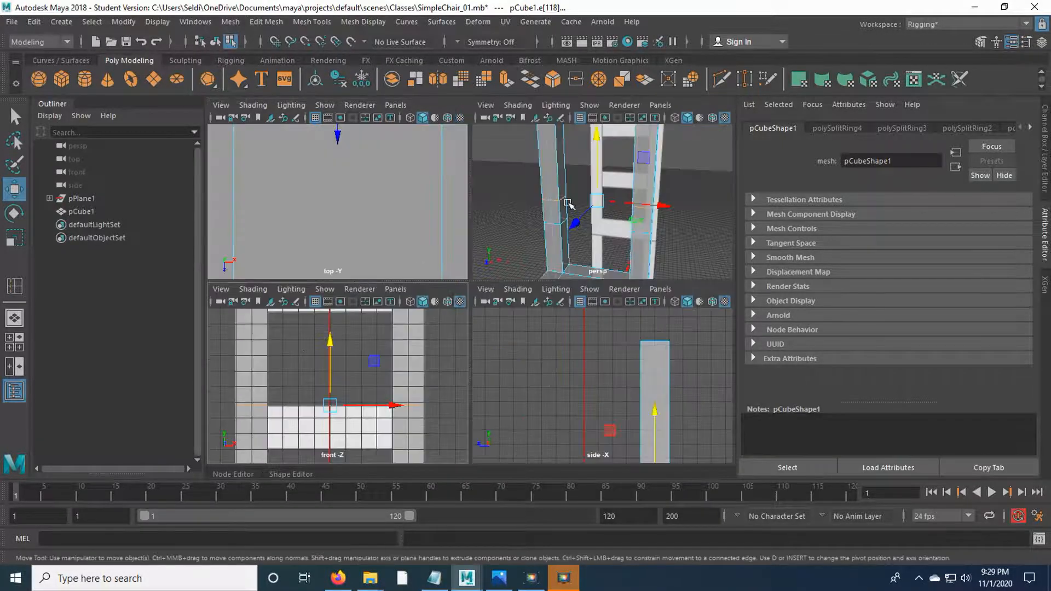
key(space)
alt+drag(606, 261, 606, 297)
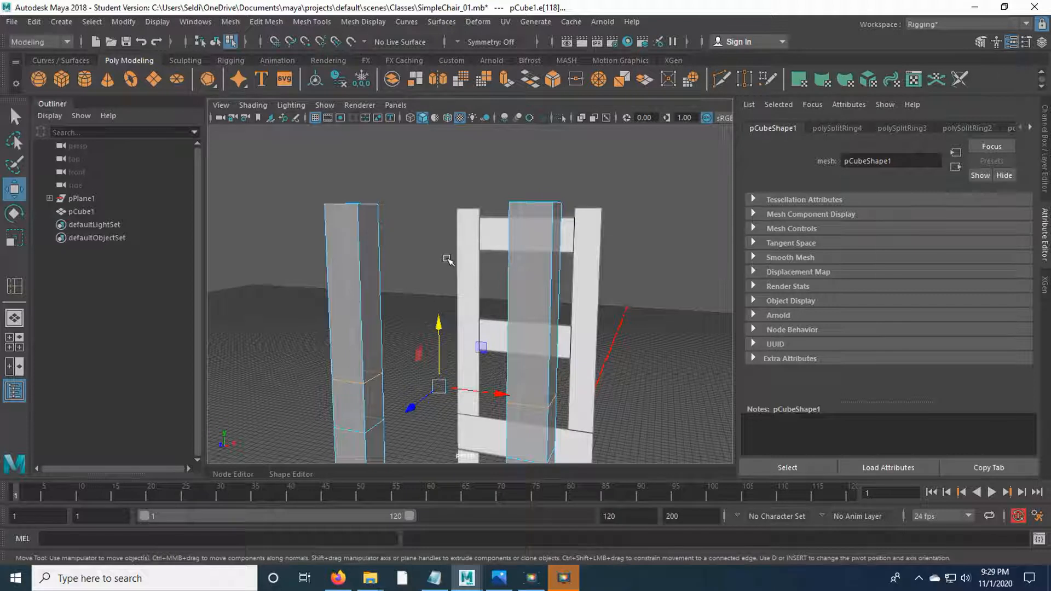
click(326, 25)
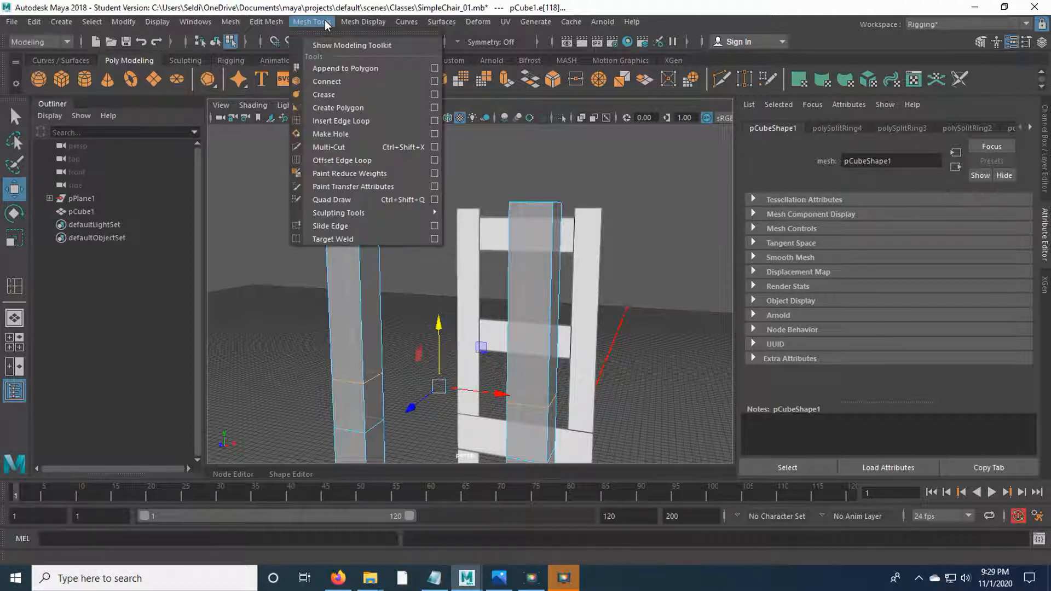
click(339, 120)
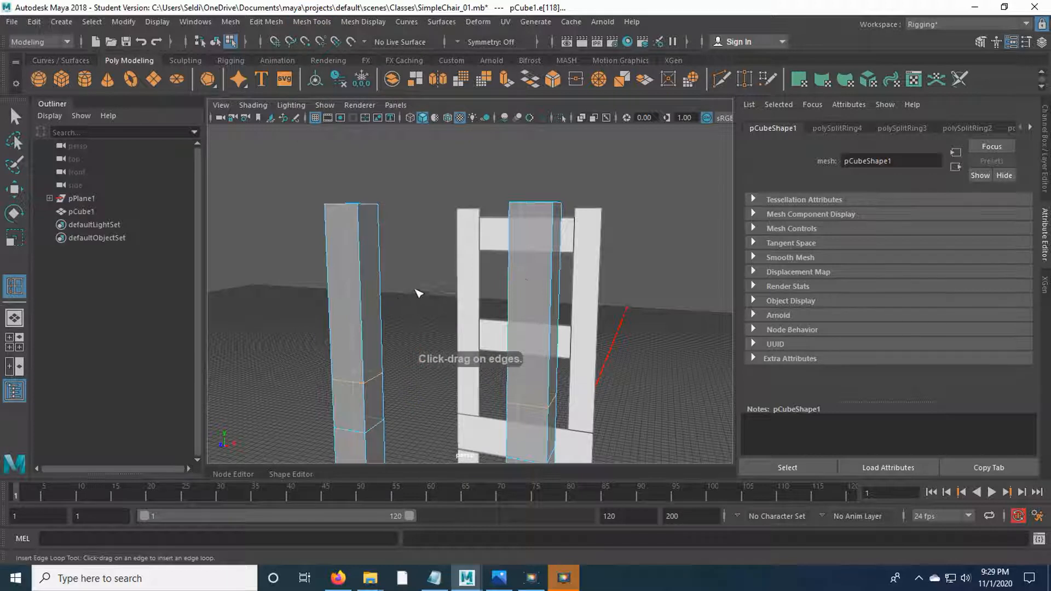
click(554, 270)
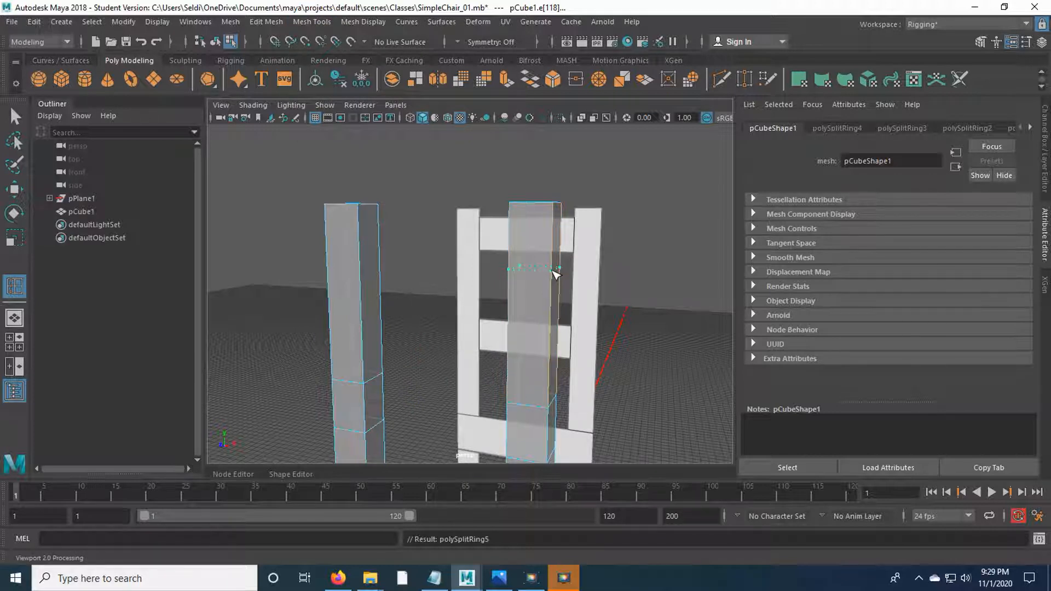
click(556, 230)
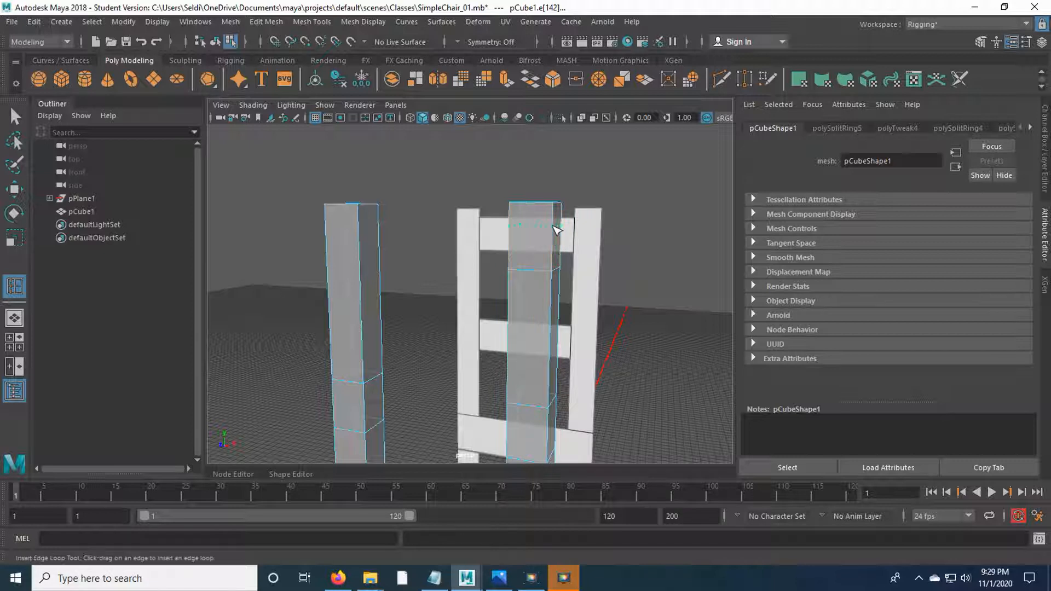
click(364, 272)
click(359, 225)
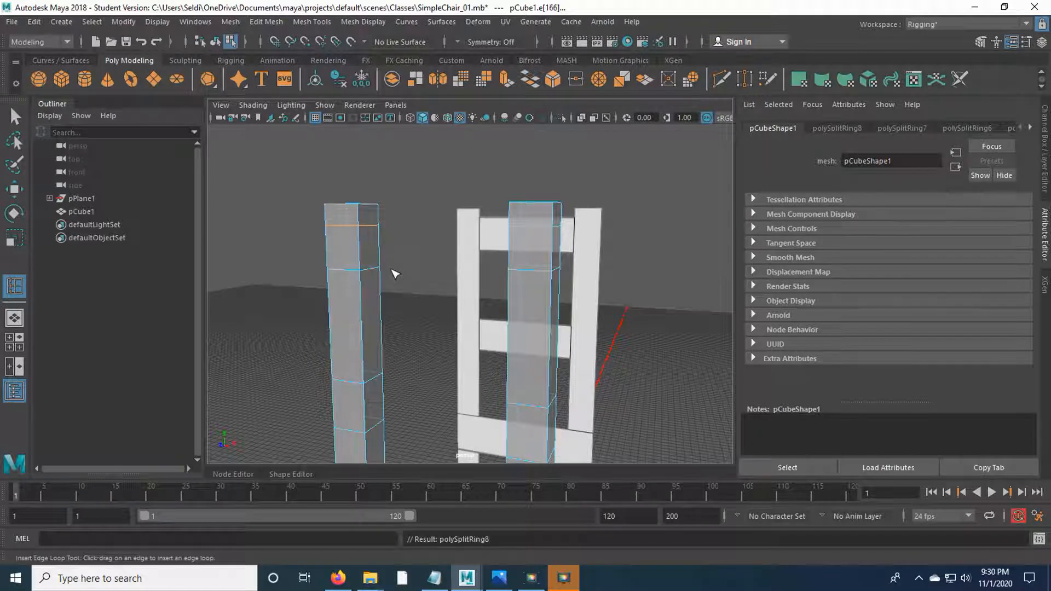
key(q)
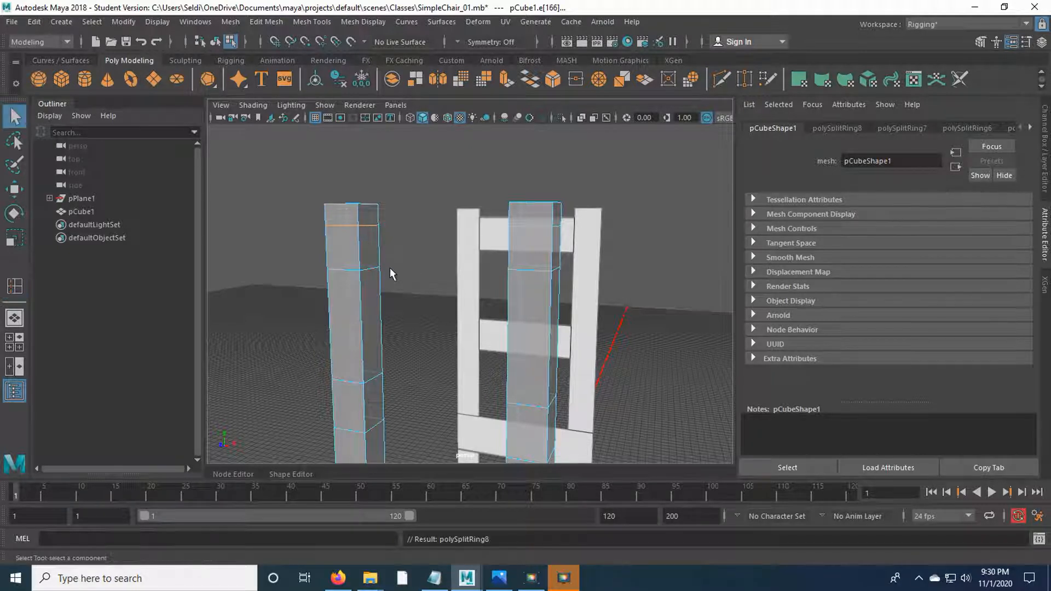
click(405, 231)
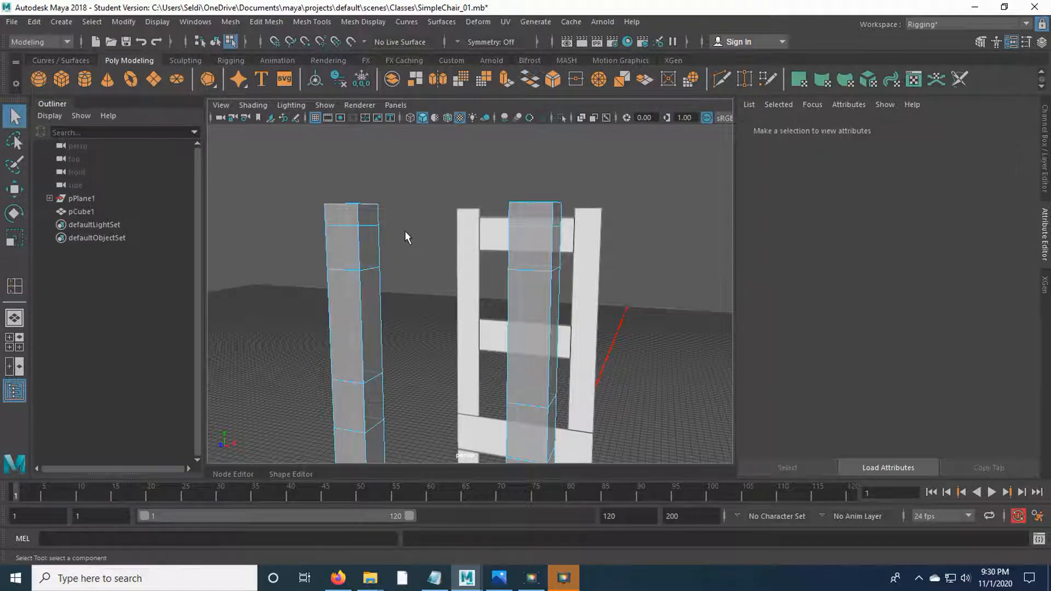
Select the lower new edges on both back posts, scale them flat in Y, and lower them to the bottom edge of the reference's top slat
click(343, 269)
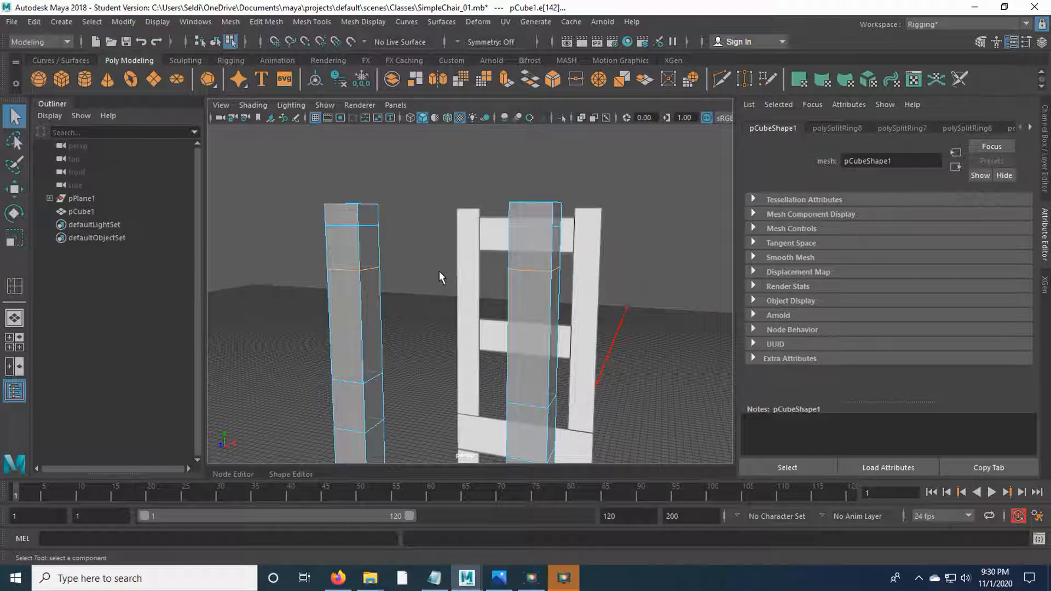
key(space)
key(space)
alt+middle_drag(474, 156, 494, 318)
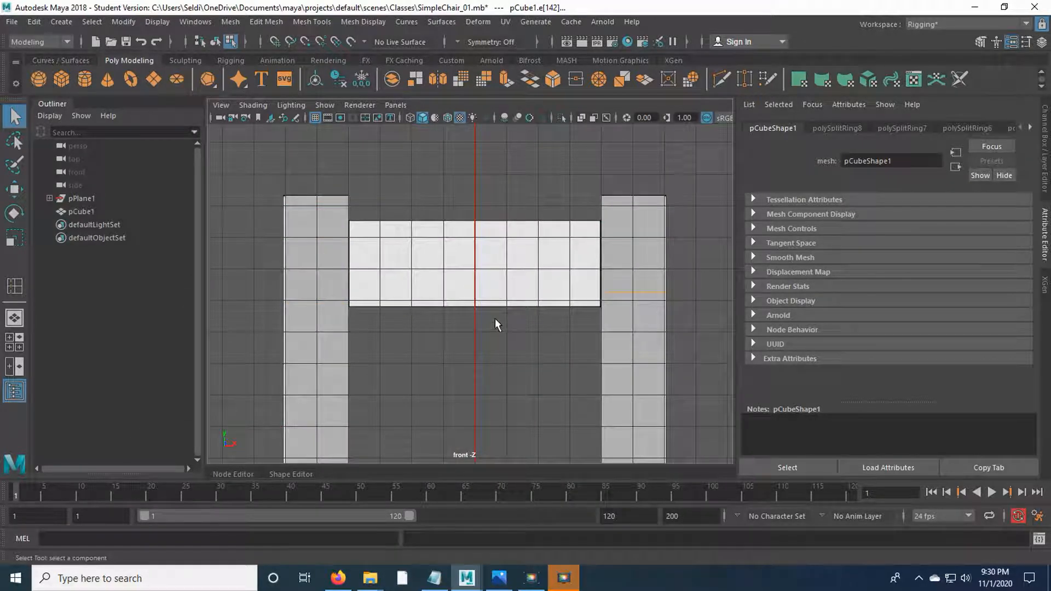
key(r)
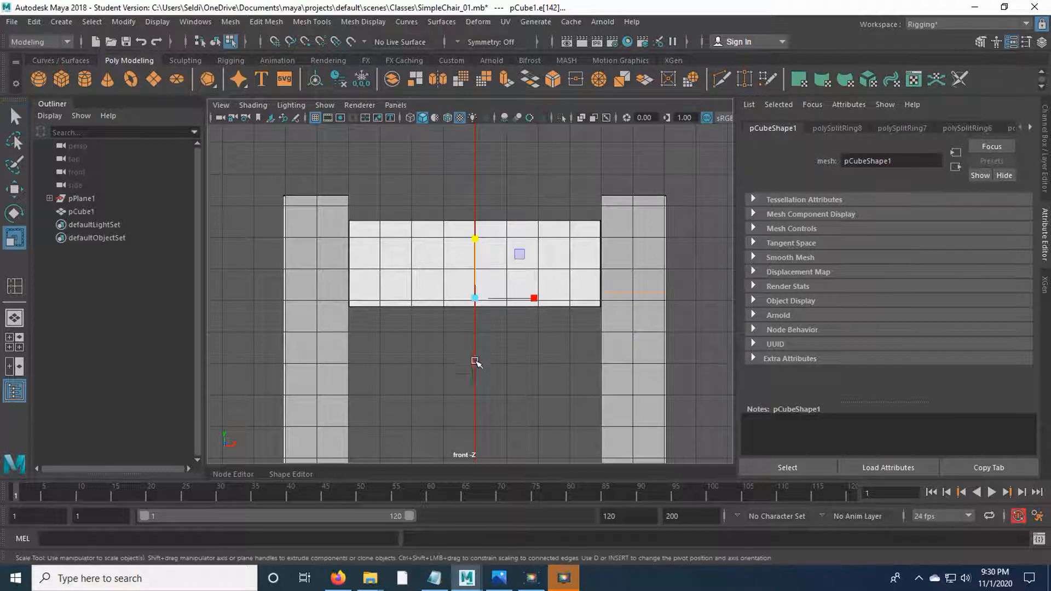
drag(472, 239, 480, 404)
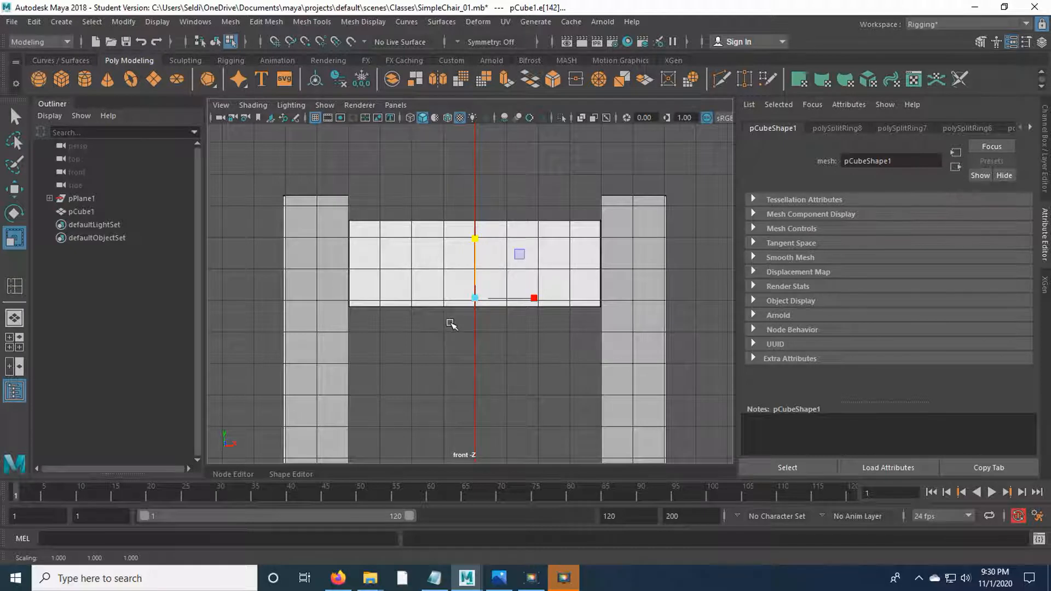
key(w)
click(475, 233)
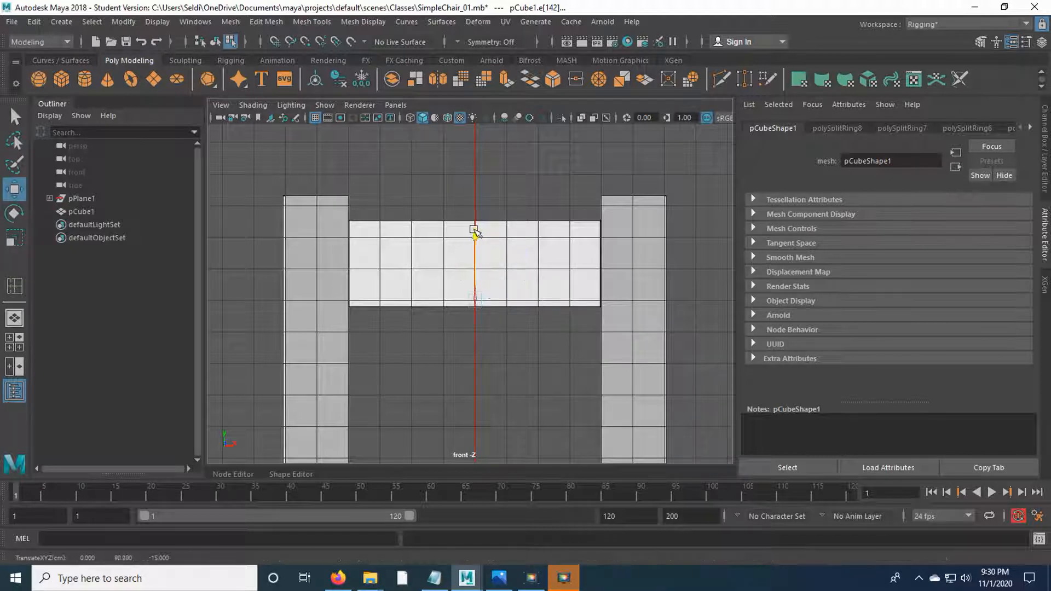
drag(474, 231, 475, 236)
Select the uppermost inserted edges on both back posts
click(337, 230)
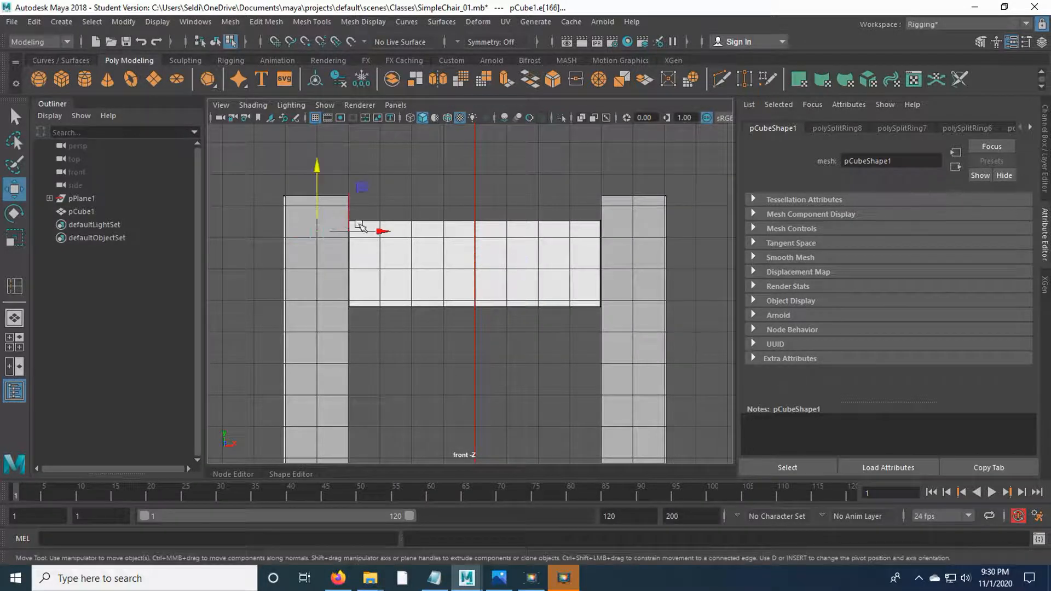
shift+click(607, 228)
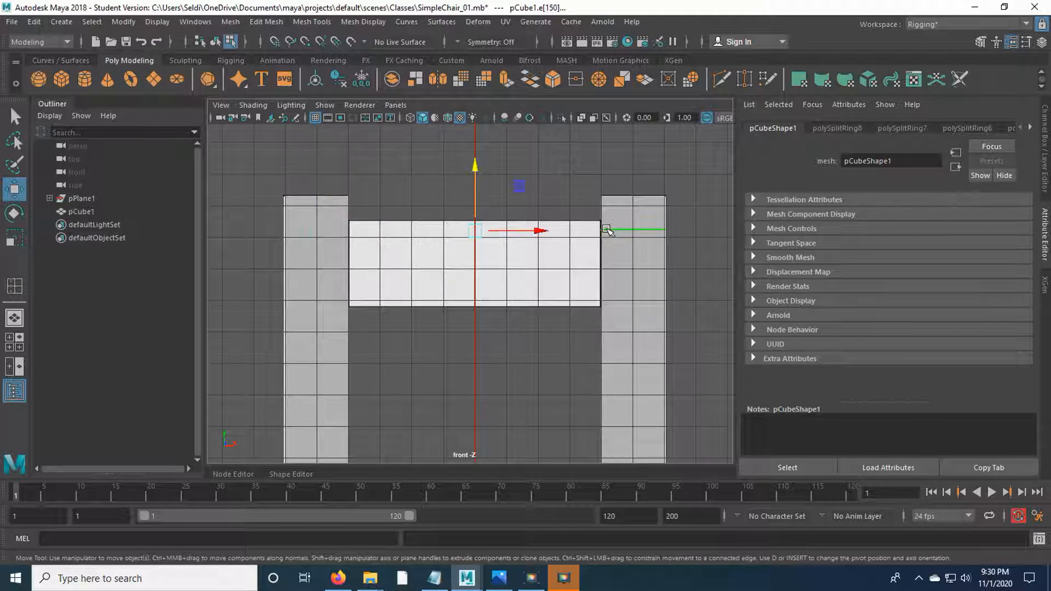
key(space)
key(space)
alt+drag(615, 235, 593, 242)
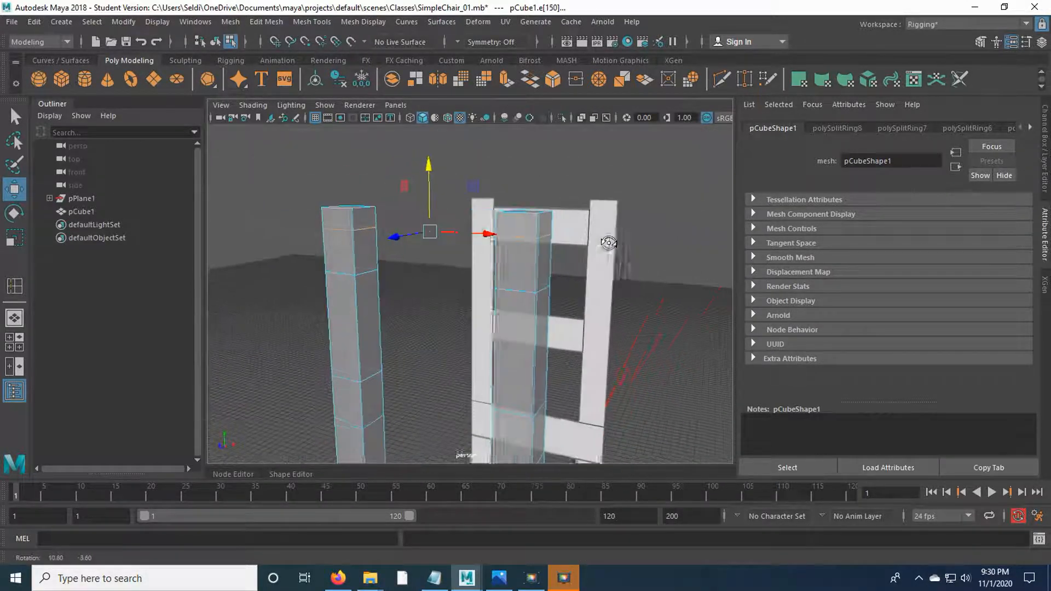
key(space)
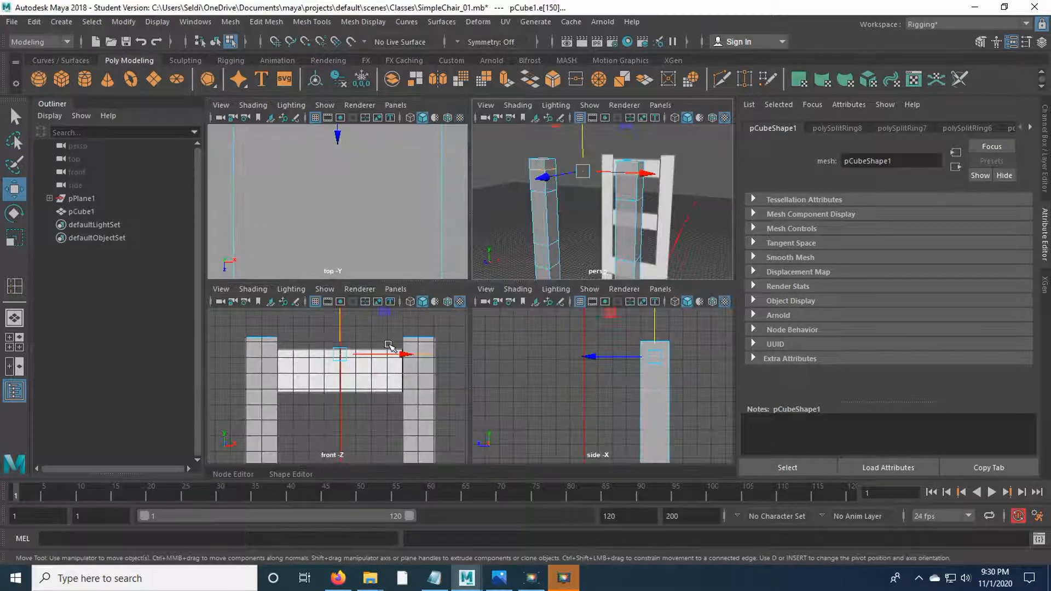
key(space)
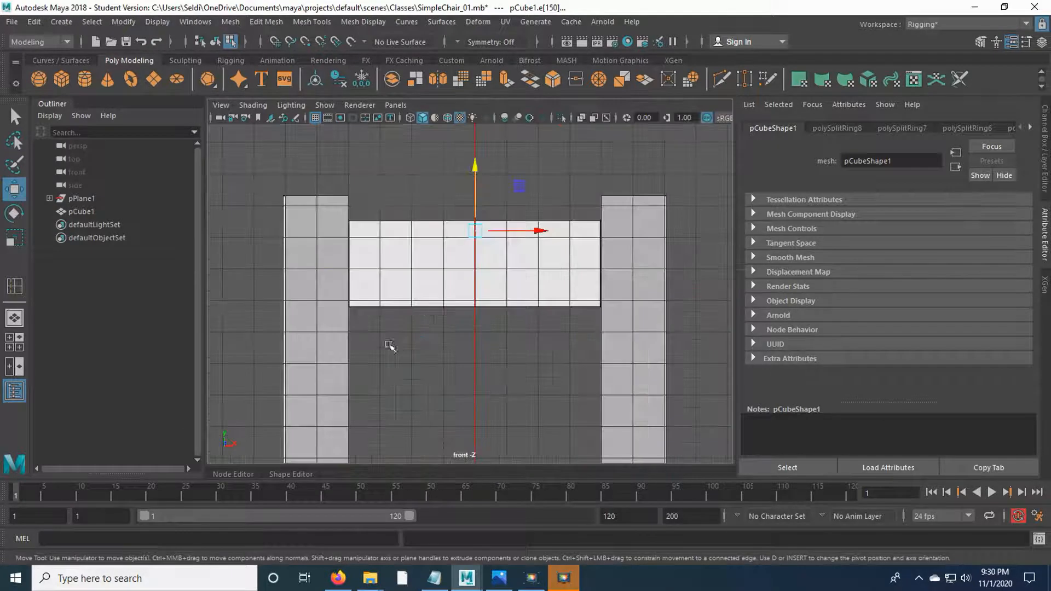
Scale the selected uppermost edges flat in Y and raise them to about Y 97.6, level with the top edge of the reference's top slat
key(r)
click(475, 169)
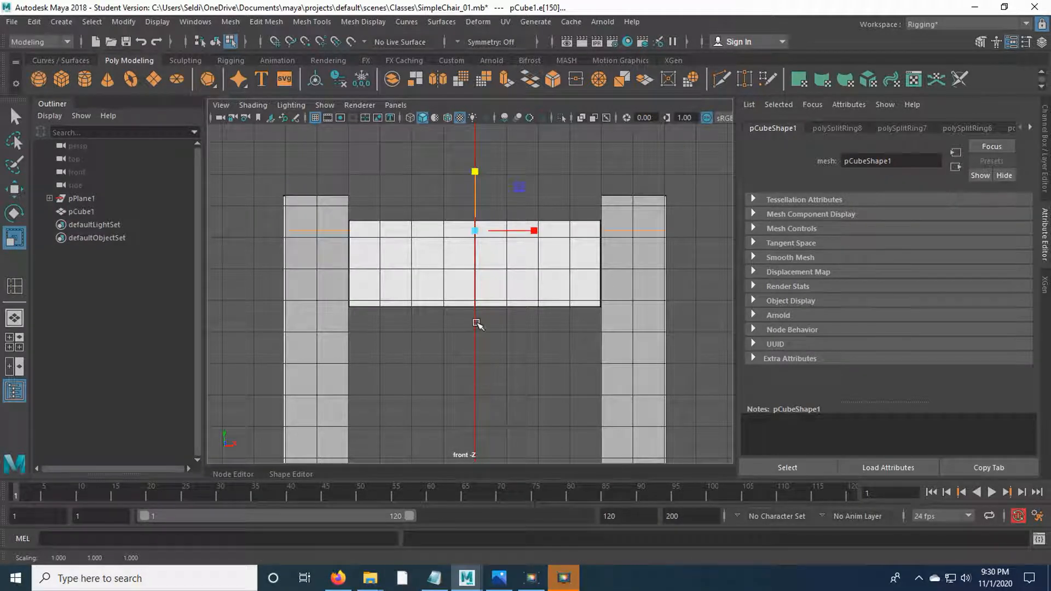
key(w)
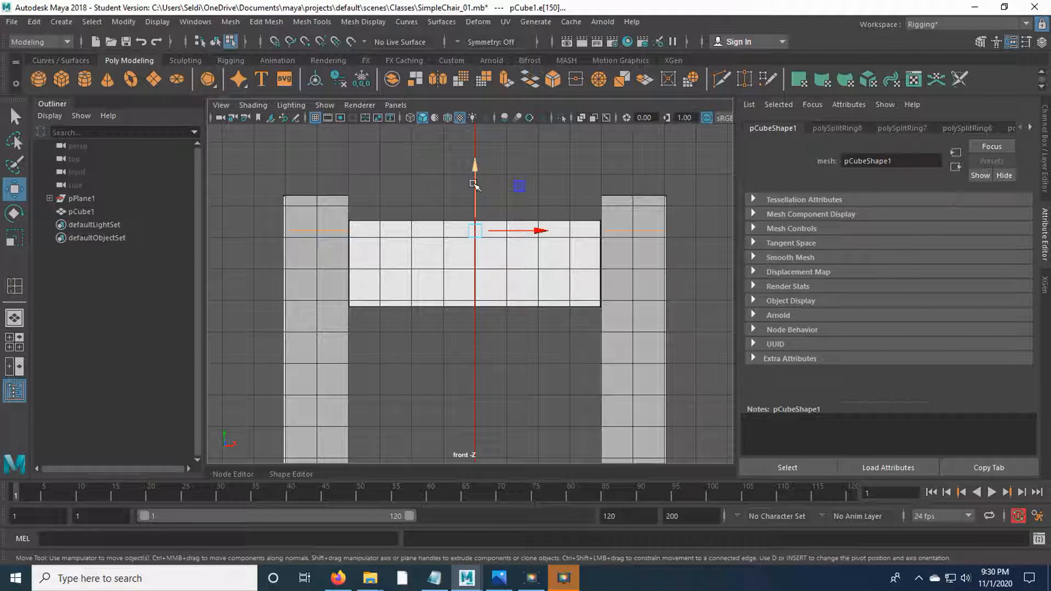
drag(477, 176, 477, 179)
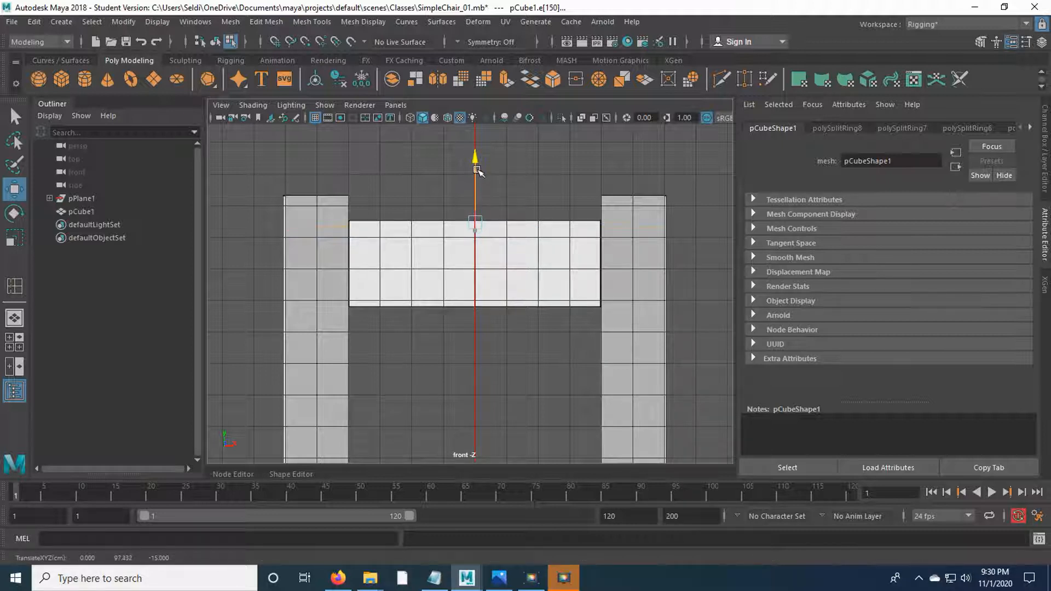
drag(477, 170, 477, 169)
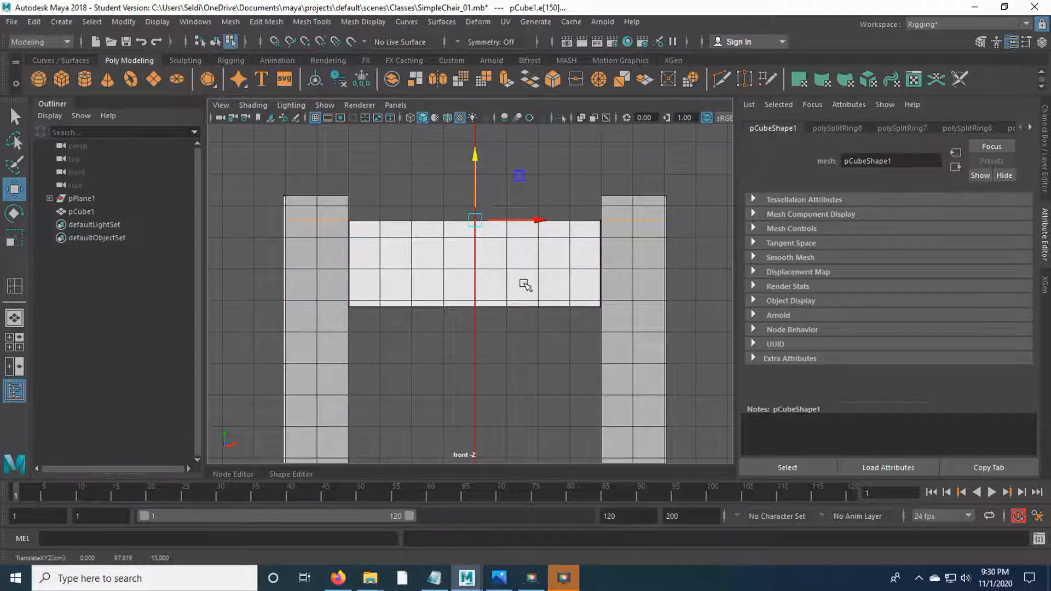
Switch to face mode and select the upper and lower slat faces on the inner side of one back post
key(space)
key(space)
alt+drag(433, 344, 424, 279)
alt+middle_drag(387, 238, 380, 289)
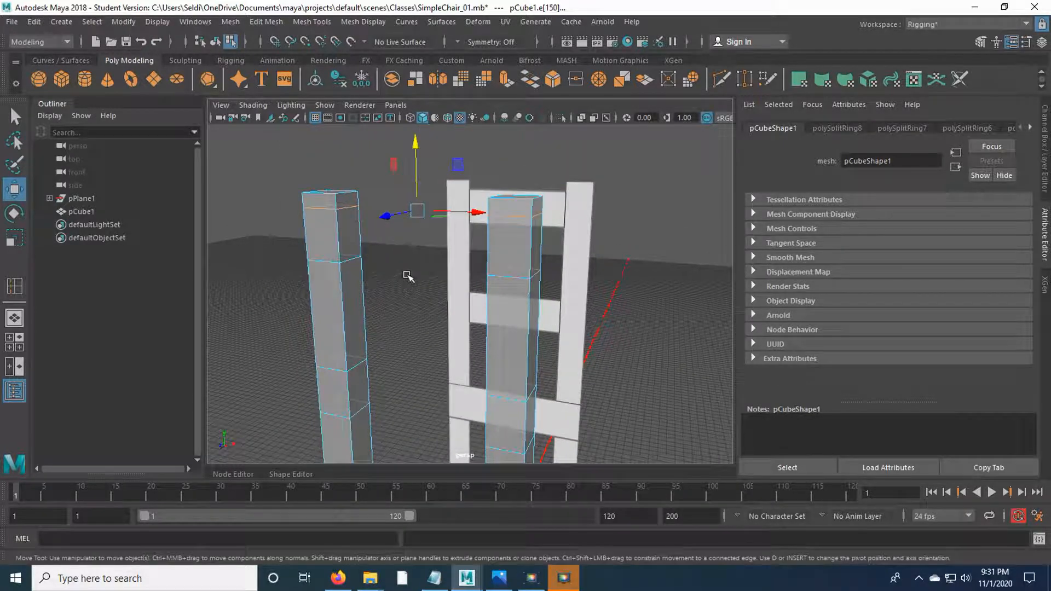
mouse_move(387, 271)
alt+mouse_down()
mouse_move(352, 265)
mouse_move(397, 270)
alt+mouse_up()
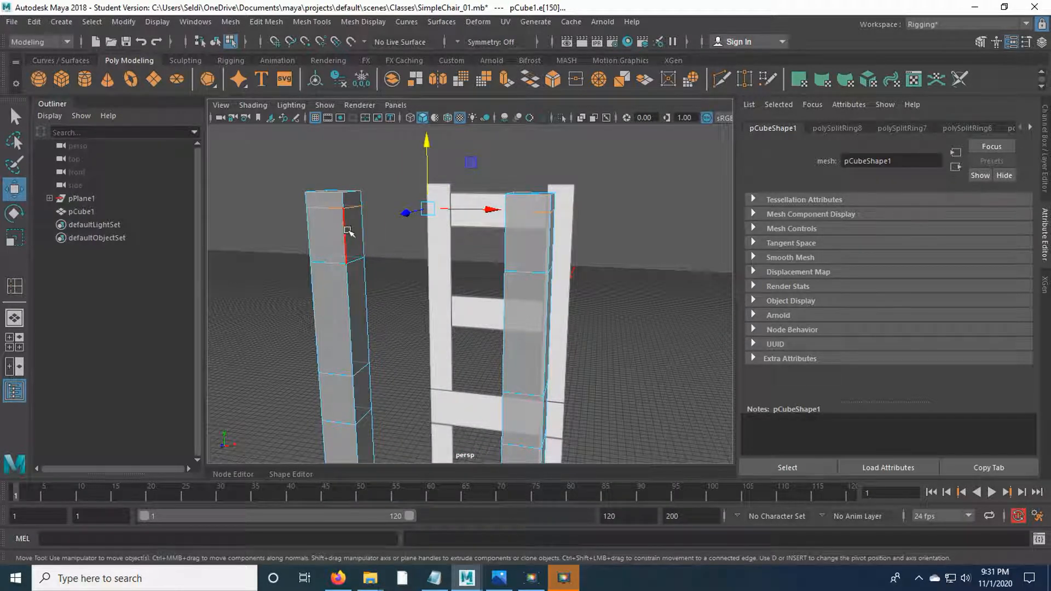
alt+drag(408, 261, 352, 262)
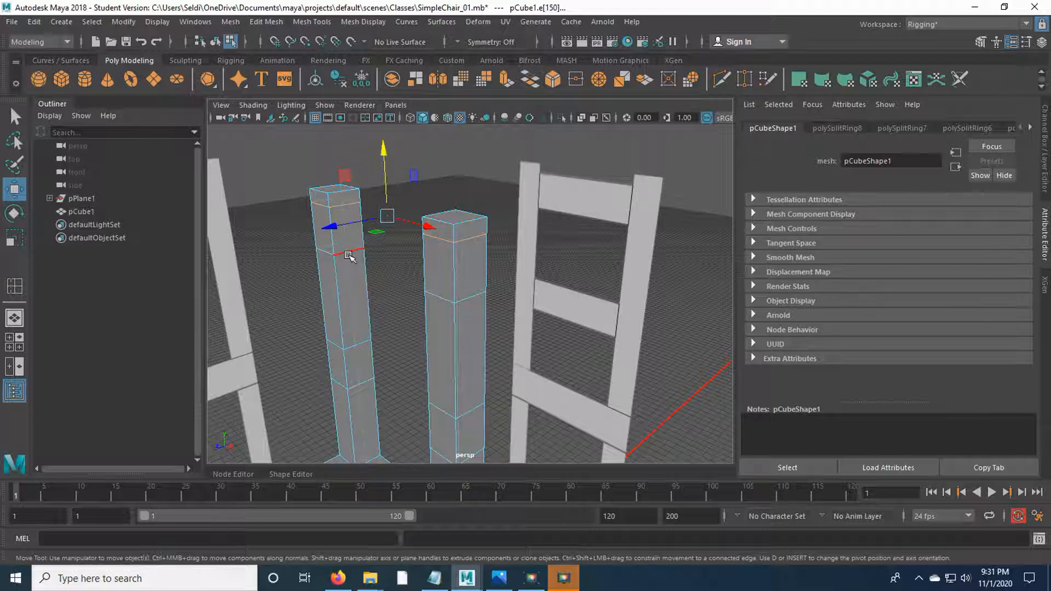
scroll(368, 330, up, 5)
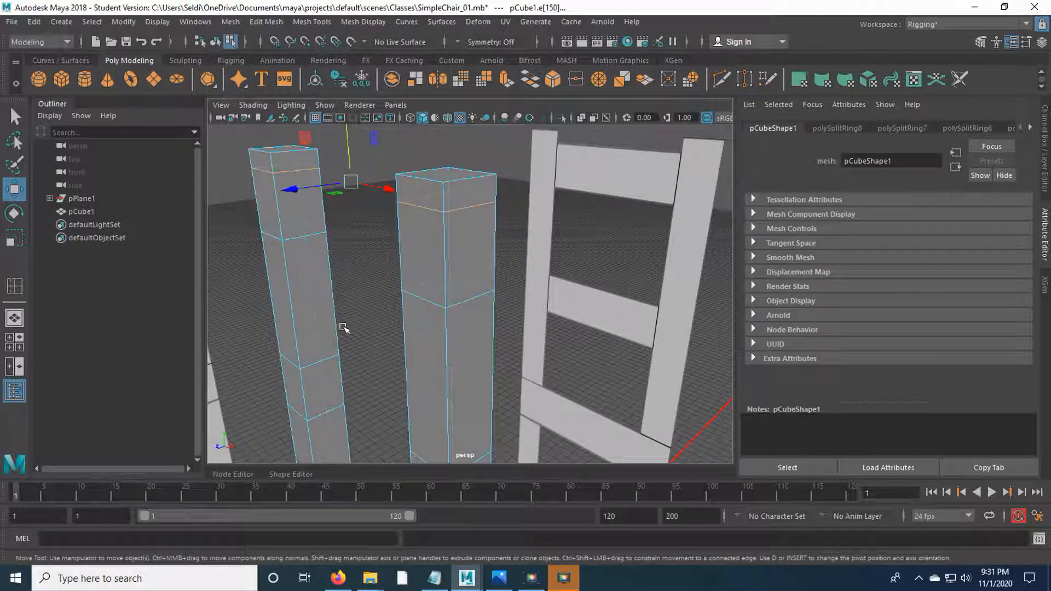
alt+middle_drag(377, 272, 382, 285)
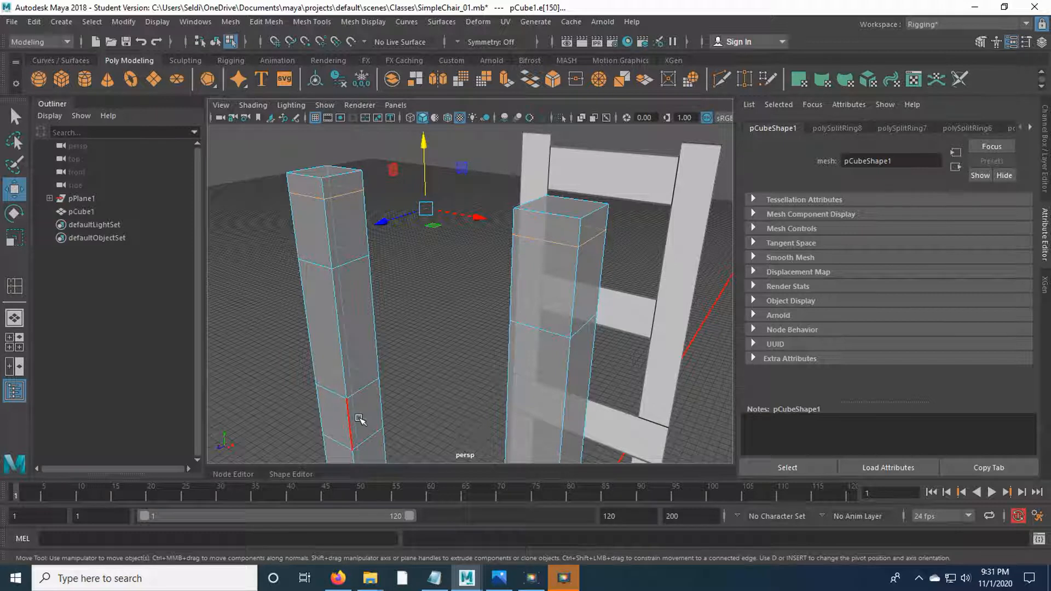
right_drag(406, 254, 410, 235)
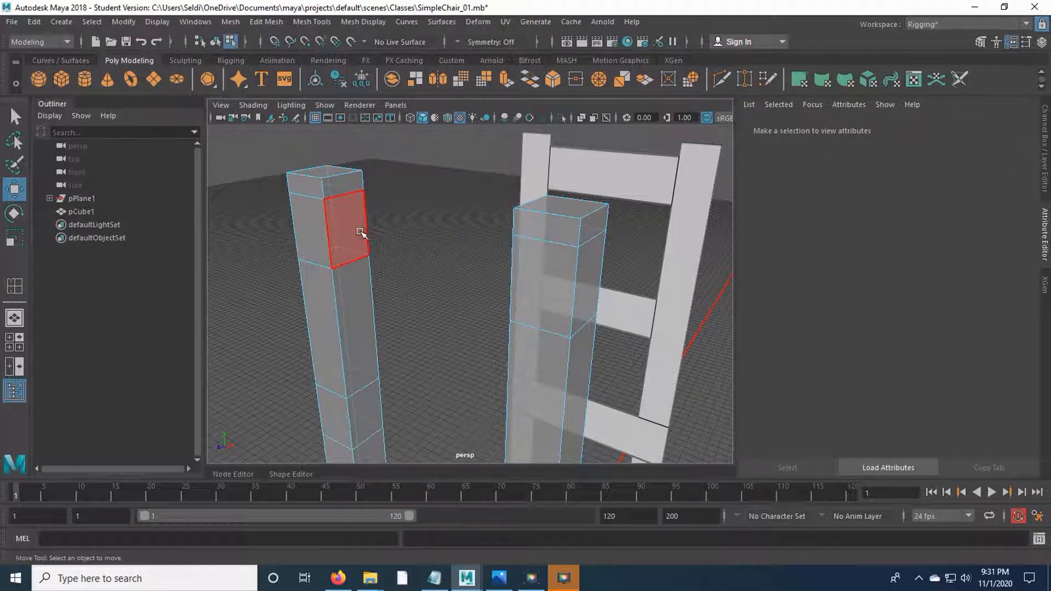
key(q)
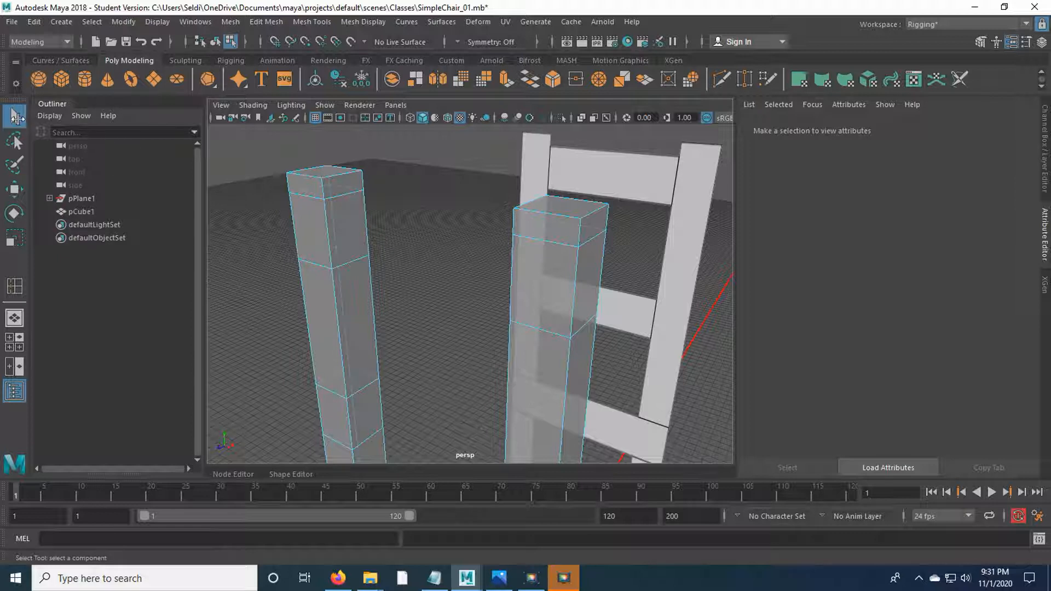
click(350, 227)
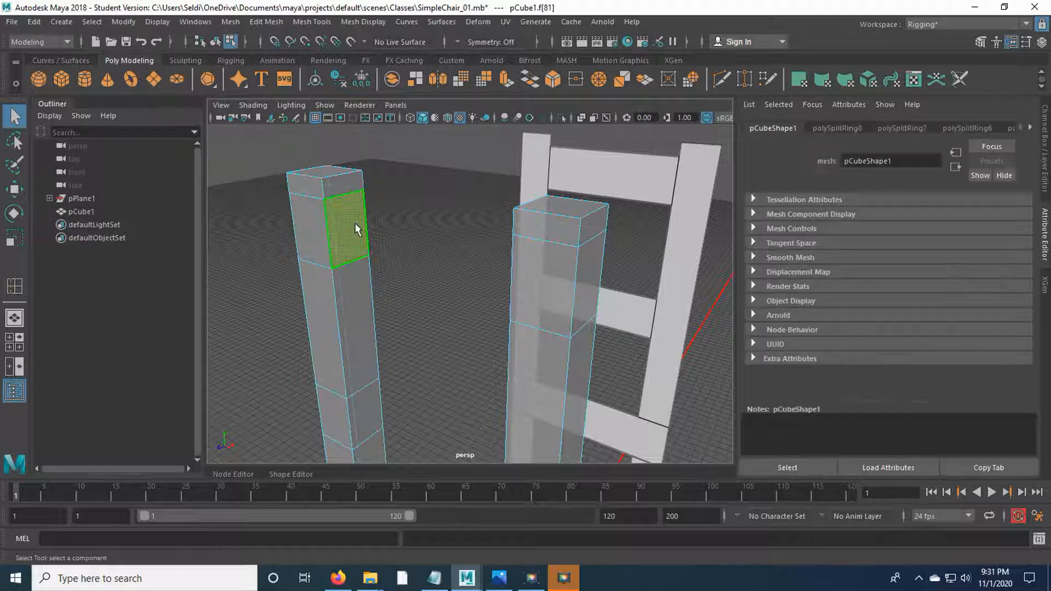
shift+click(362, 410)
Add the upper and lower slat faces on the inner side of the other back post to the selection
alt+drag(432, 356, 462, 264)
alt+drag(409, 301, 503, 327)
click(562, 321)
shift+click(578, 131)
scroll(515, 278, down, 2)
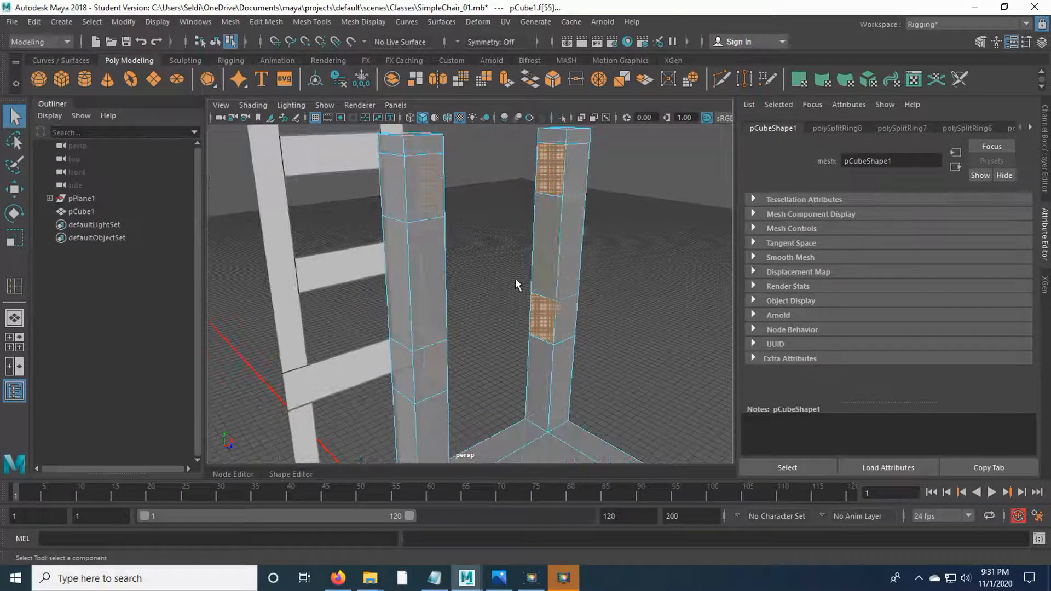
scroll(660, 288, down, 2)
alt+drag(660, 288, 623, 301)
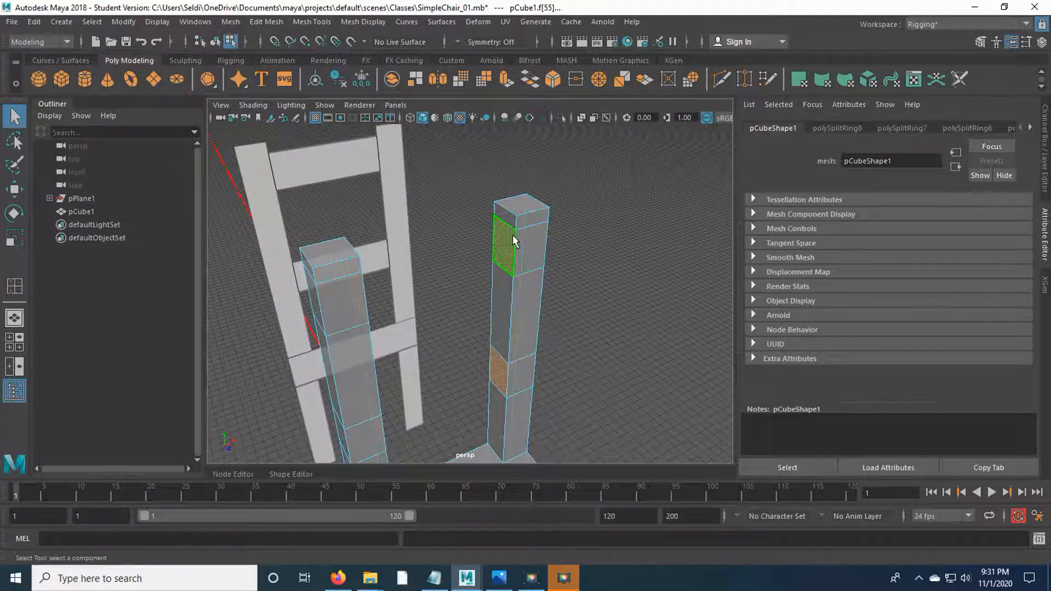
Extrude the selected slat faces and scale them inward uniformly to about 0.767
click(505, 79)
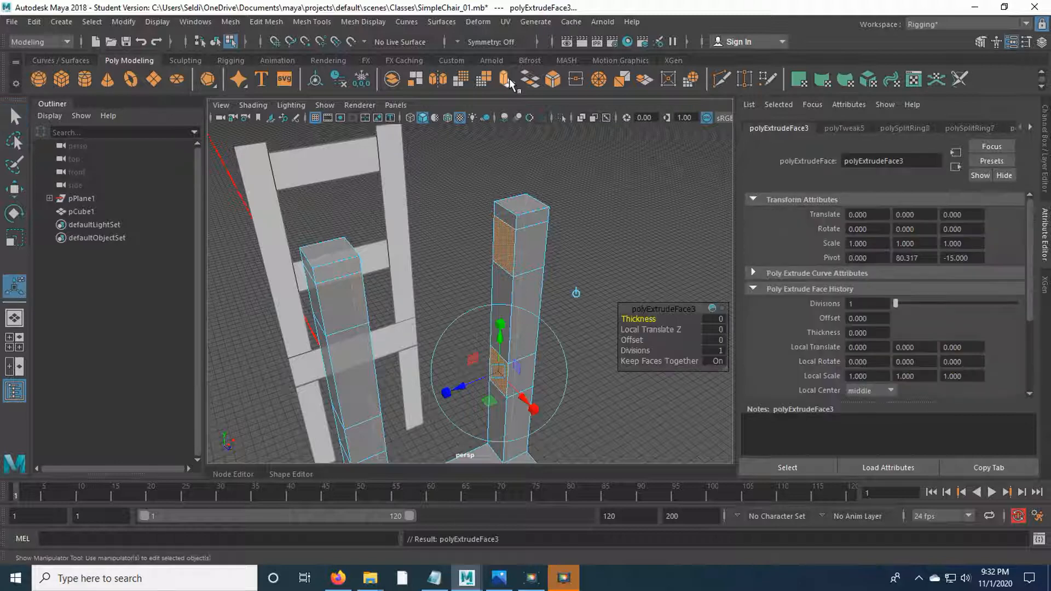
alt+middle_drag(628, 276, 641, 223)
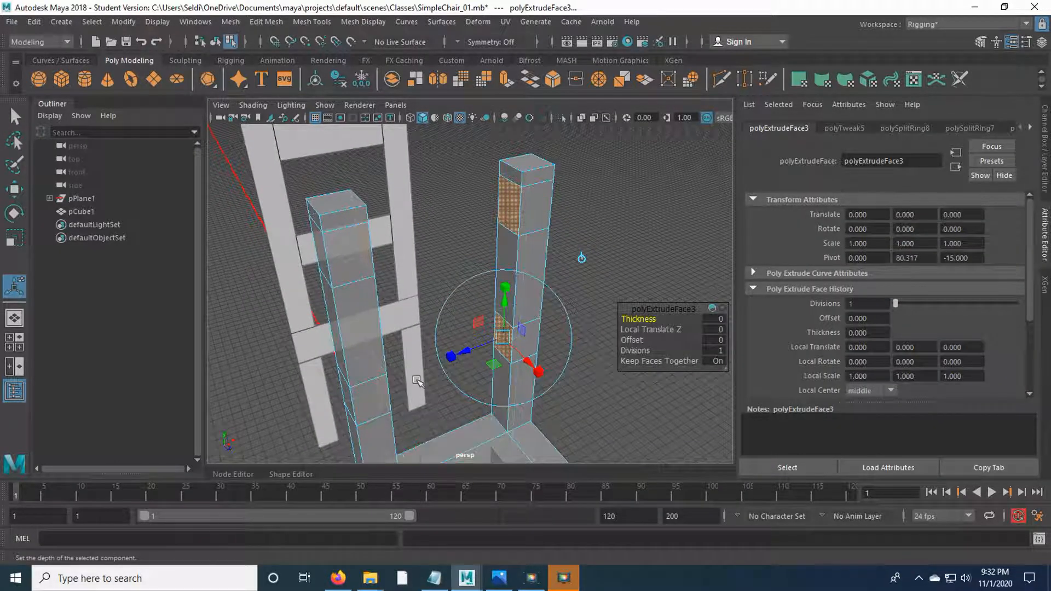
click(450, 358)
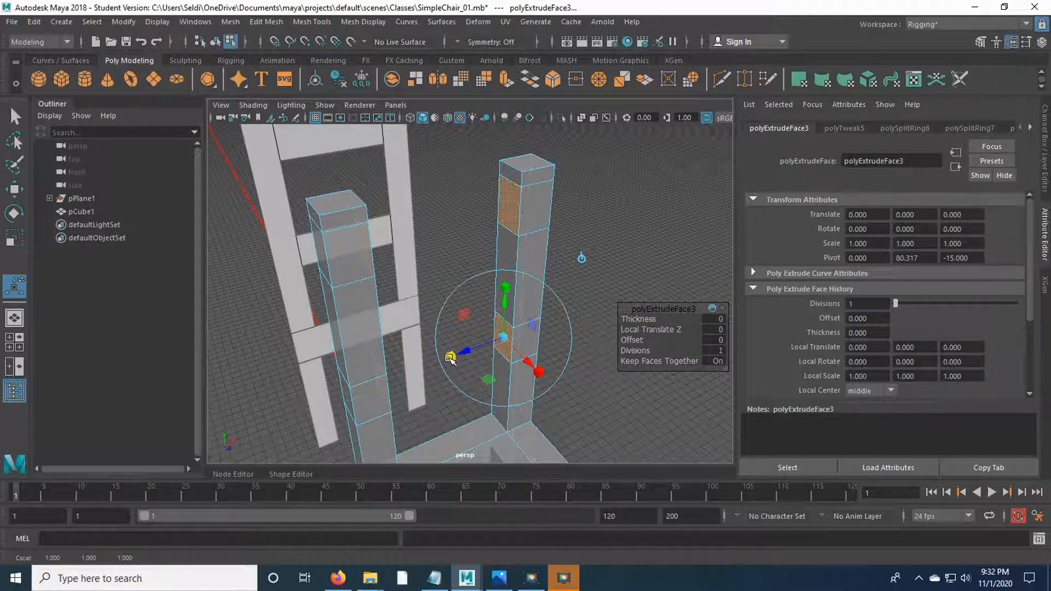
click(502, 338)
drag(502, 338, 474, 330)
alt+drag(469, 219, 545, 145)
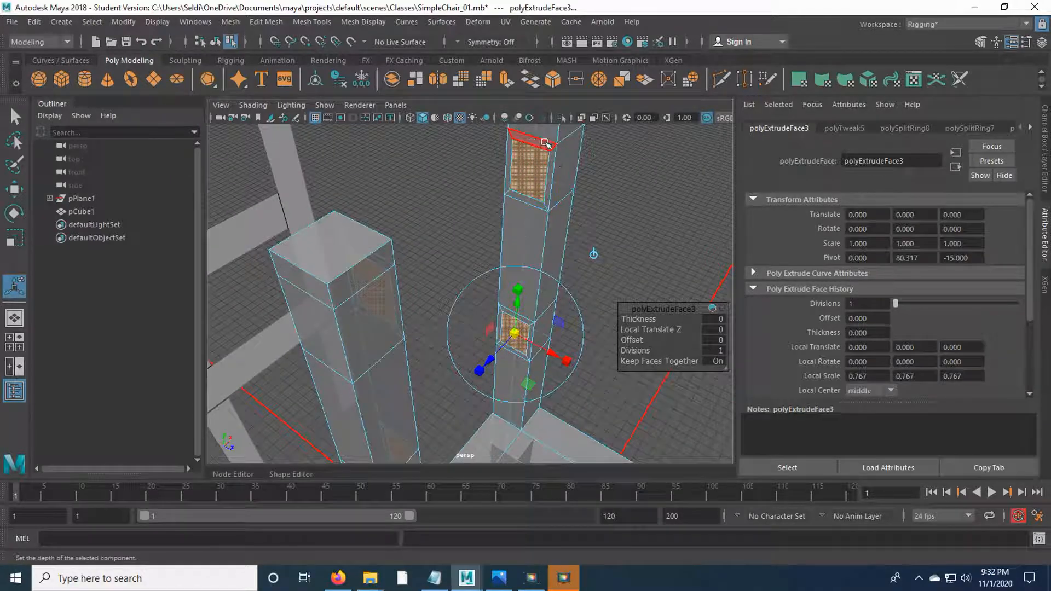
click(527, 147)
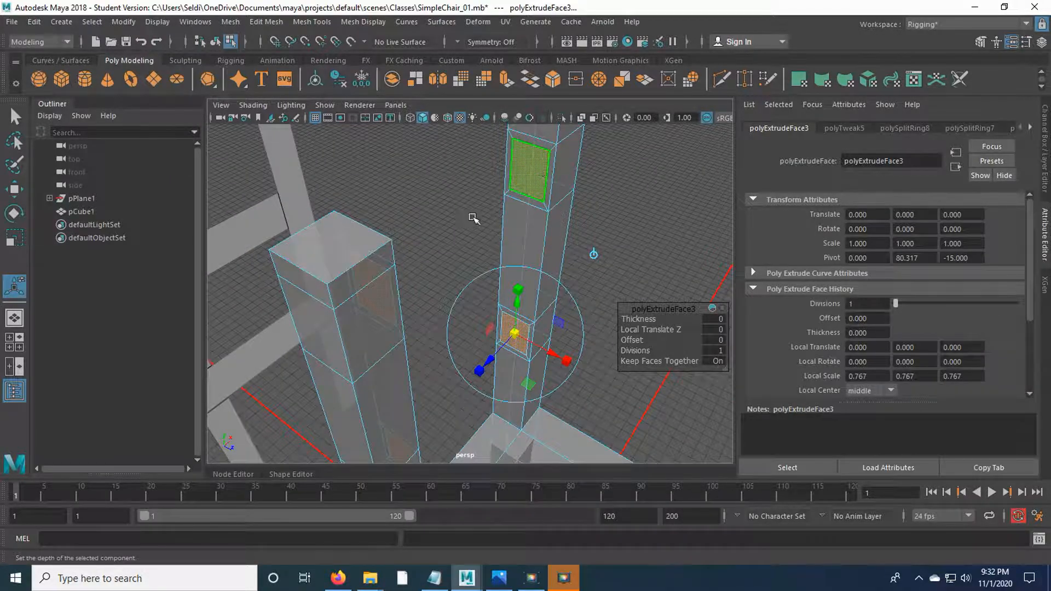
alt+drag(455, 220, 446, 197)
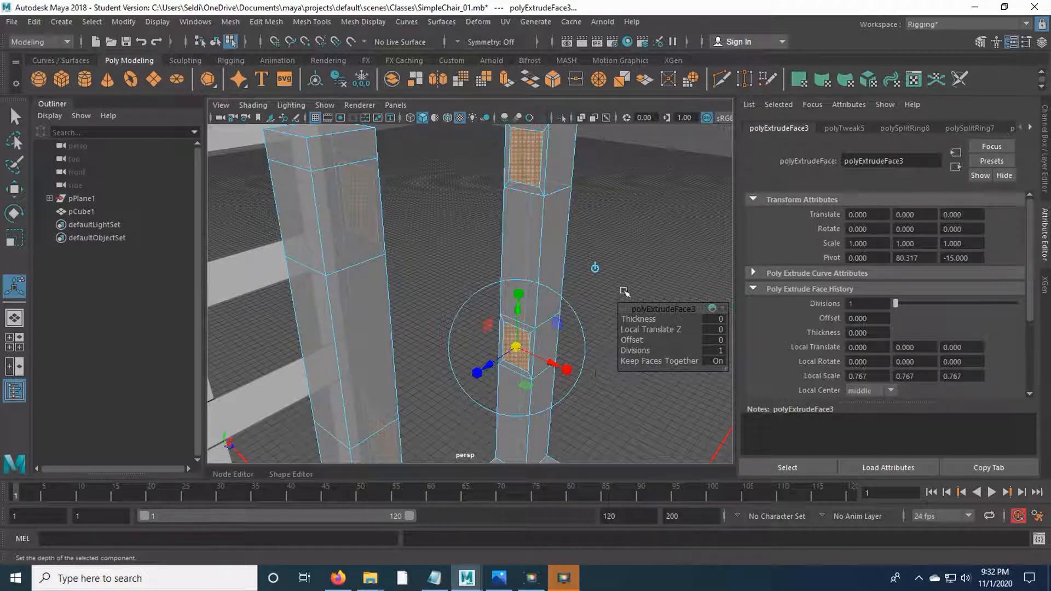
Narrow the extruded faces to a local X scale of about 0.559 and delete them to leave openings in both posts
click(567, 371)
drag(567, 371, 638, 214)
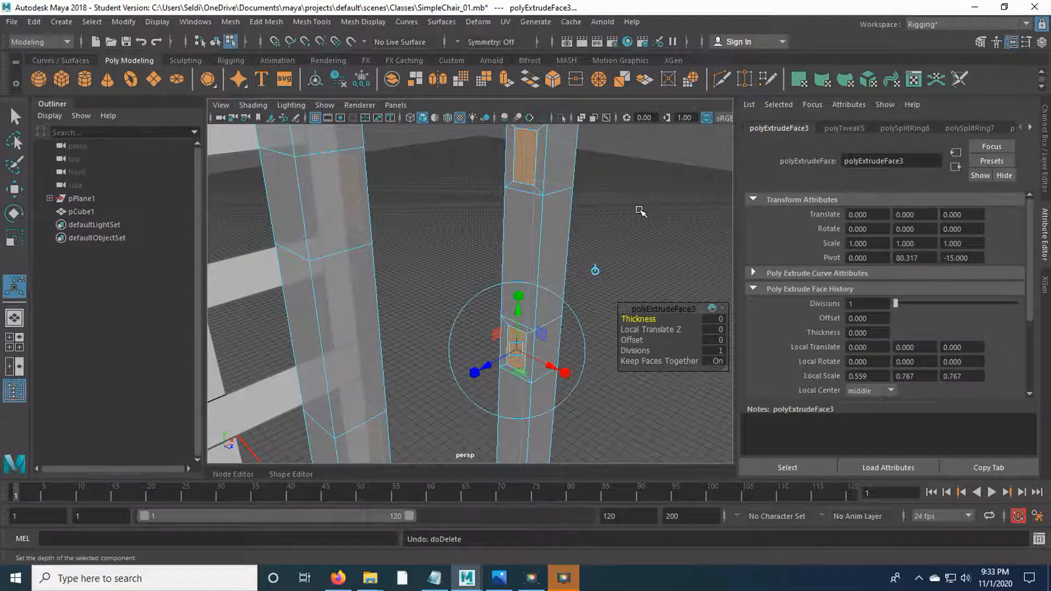
key(Delete)
mouse_move(632, 235)
alt+mouse_down()
mouse_move(427, 235)
mouse_move(629, 235)
alt+mouse_up()
alt+middle_drag(624, 166, 642, 246)
scroll(556, 284, up, 3)
Switch to edge mode and bridge the bottom edges of the upper openings on both back posts
right_drag(556, 283, 546, 164)
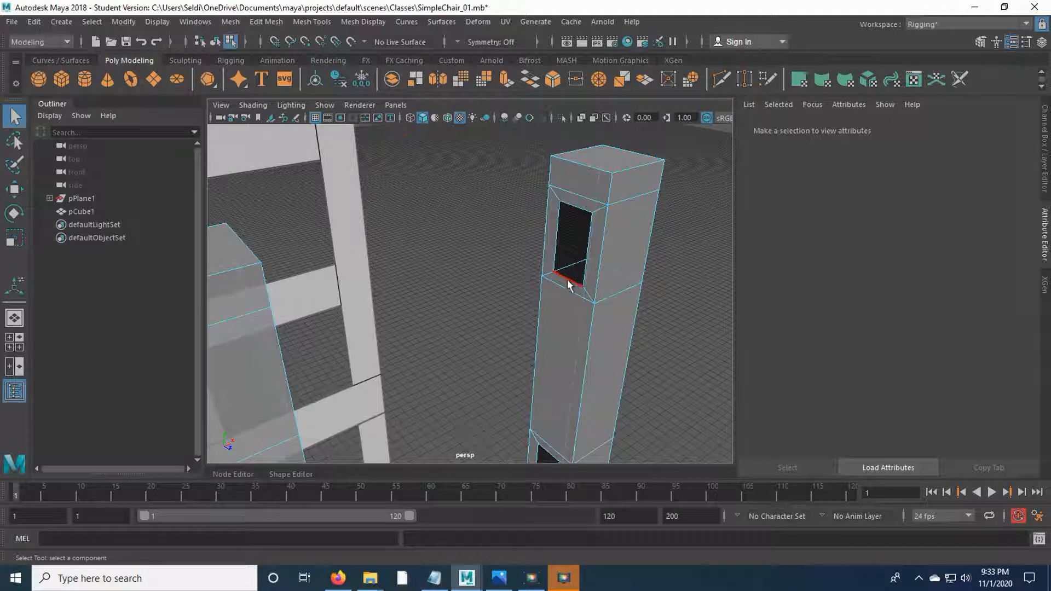
click(569, 285)
alt+drag(563, 287, 411, 292)
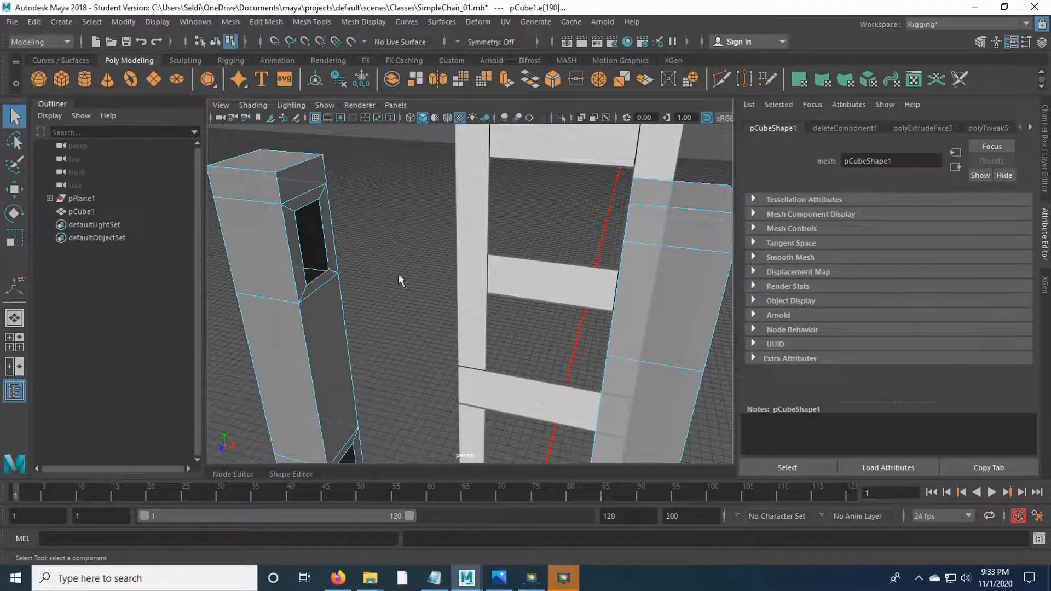
mouse_move(390, 286)
alt+mouse_down()
mouse_move(499, 286)
mouse_move(364, 285)
mouse_move(389, 284)
alt+mouse_up()
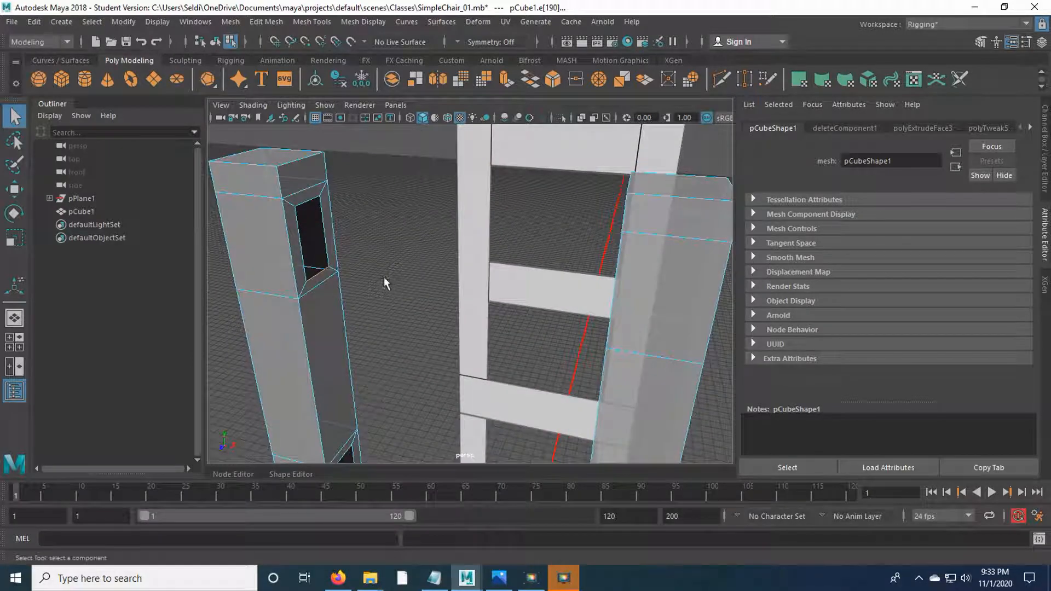
click(265, 22)
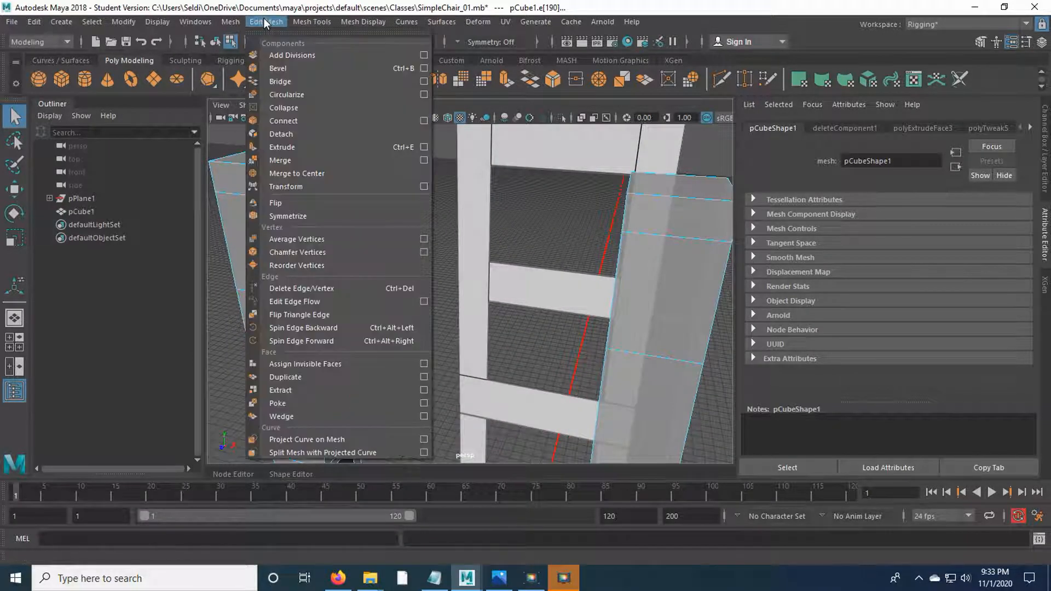
click(293, 81)
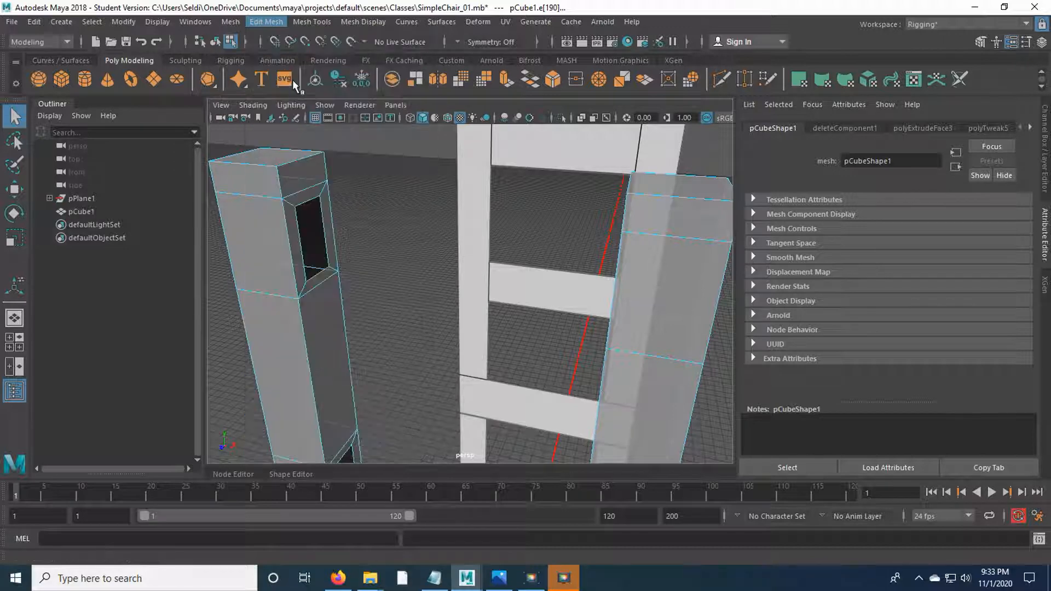
mouse_move(397, 225)
alt+mouse_down()
mouse_move(422, 134)
mouse_move(432, 183)
mouse_move(401, 222)
alt+mouse_up()
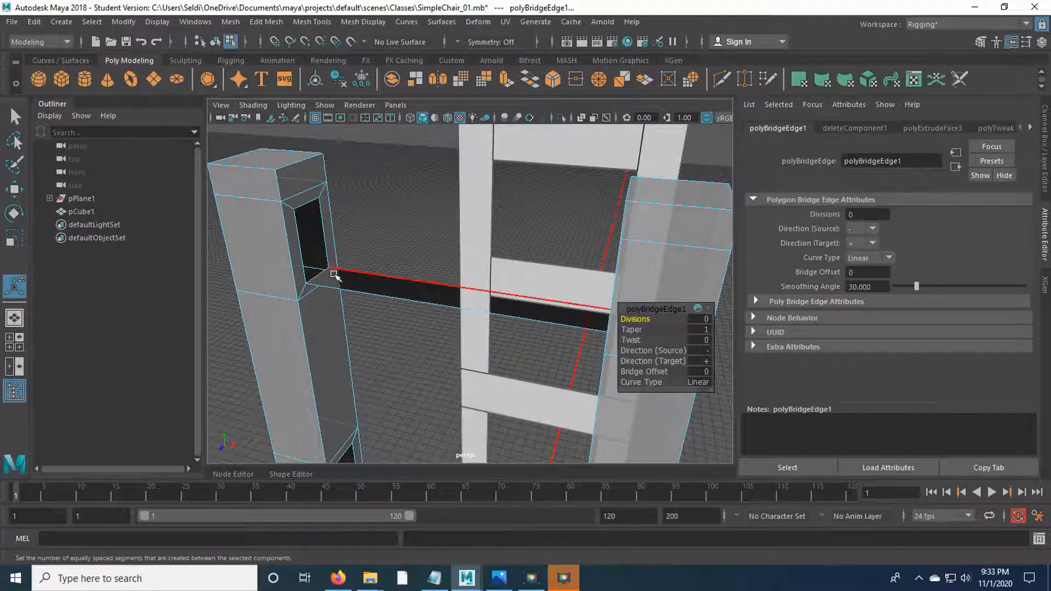
alt+drag(367, 225, 382, 223)
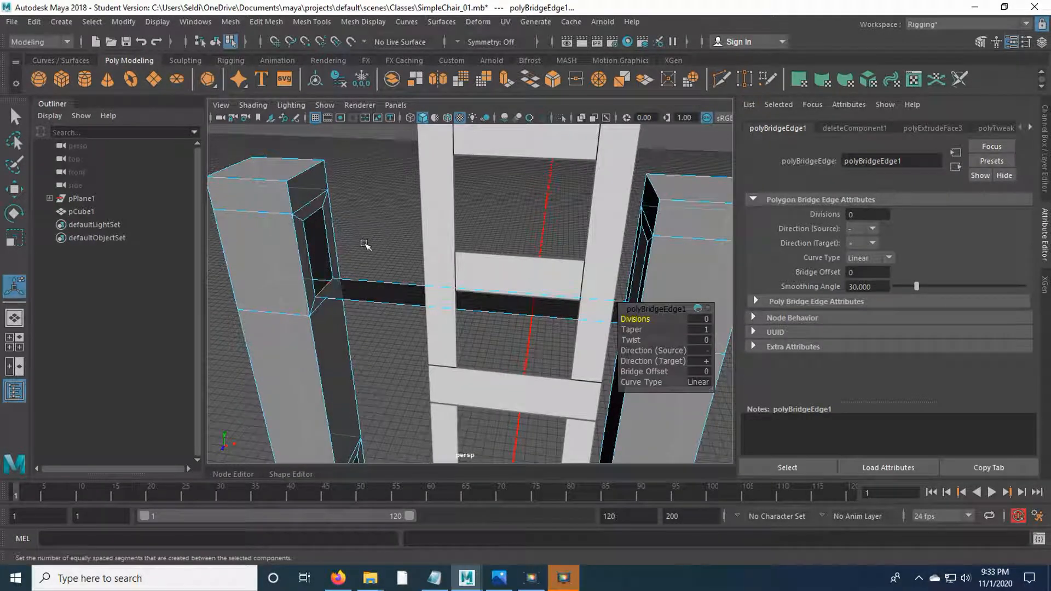
Bridge the rear vertical edges of the upper openings between the two back posts
key(q)
click(332, 252)
alt+drag(330, 252, 462, 240)
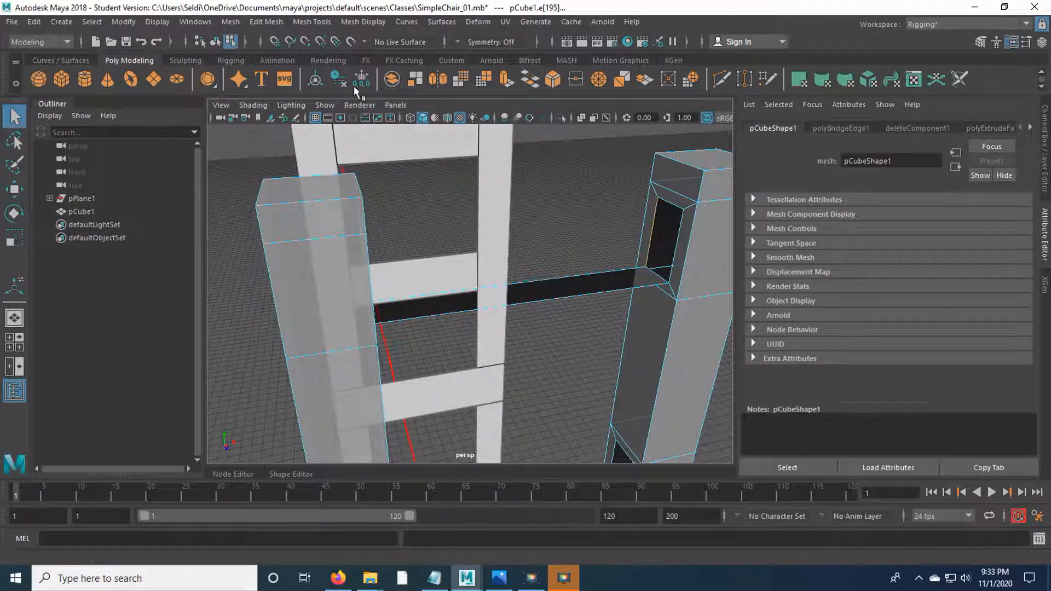
click(264, 22)
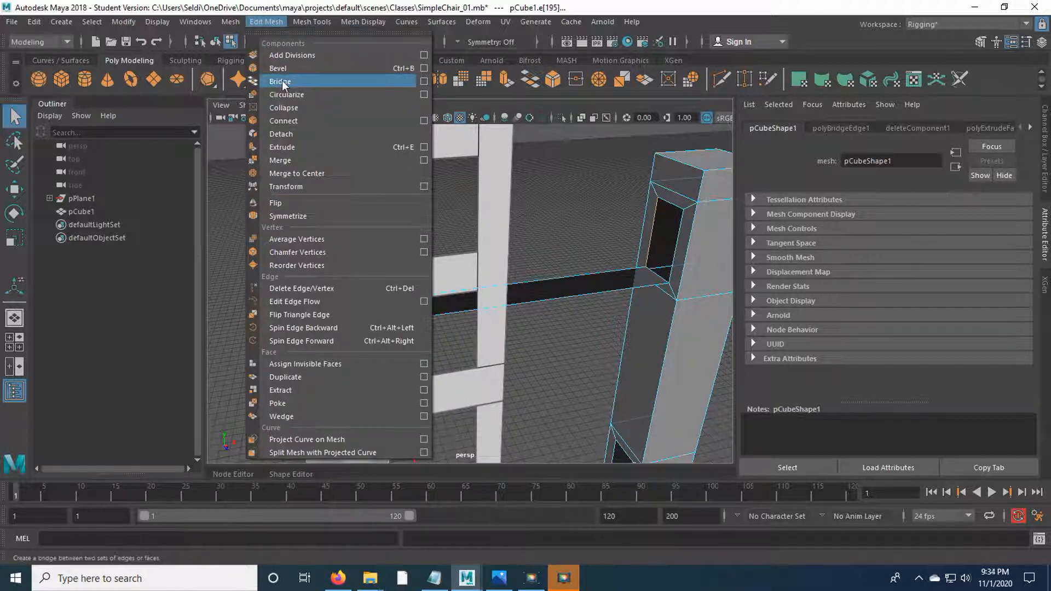
click(267, 20)
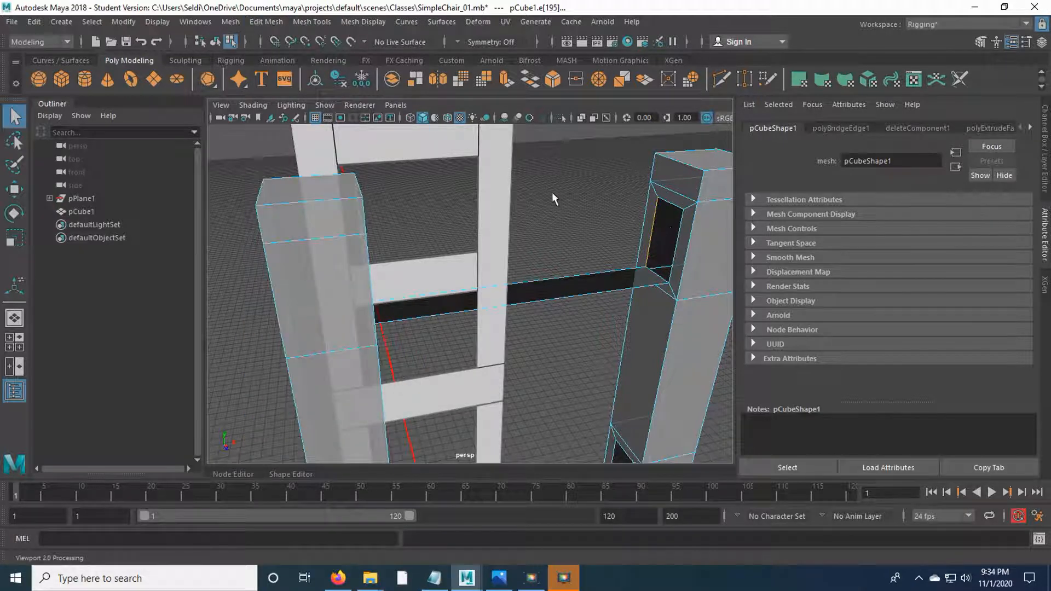
key(g)
alt+drag(583, 156, 511, 148)
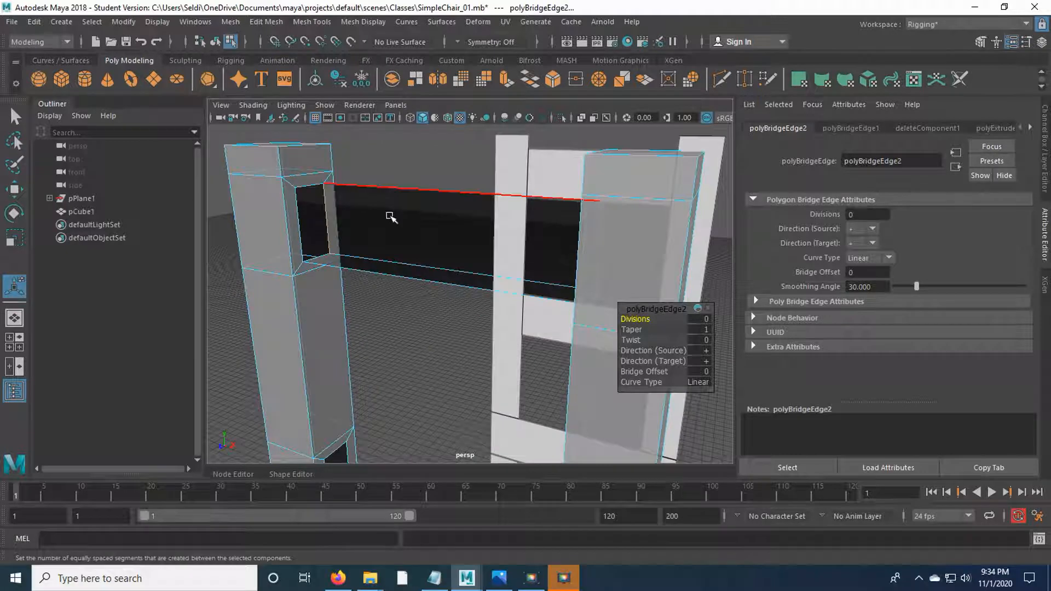
Bridge the top edges of the upper openings on both back posts
click(396, 190)
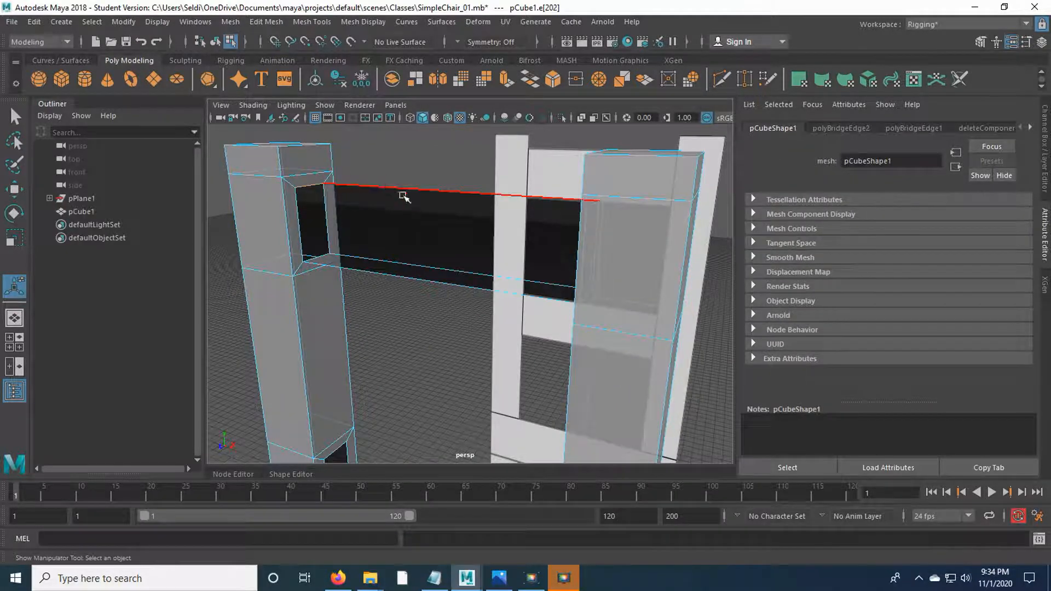
alt+drag(396, 190, 497, 197)
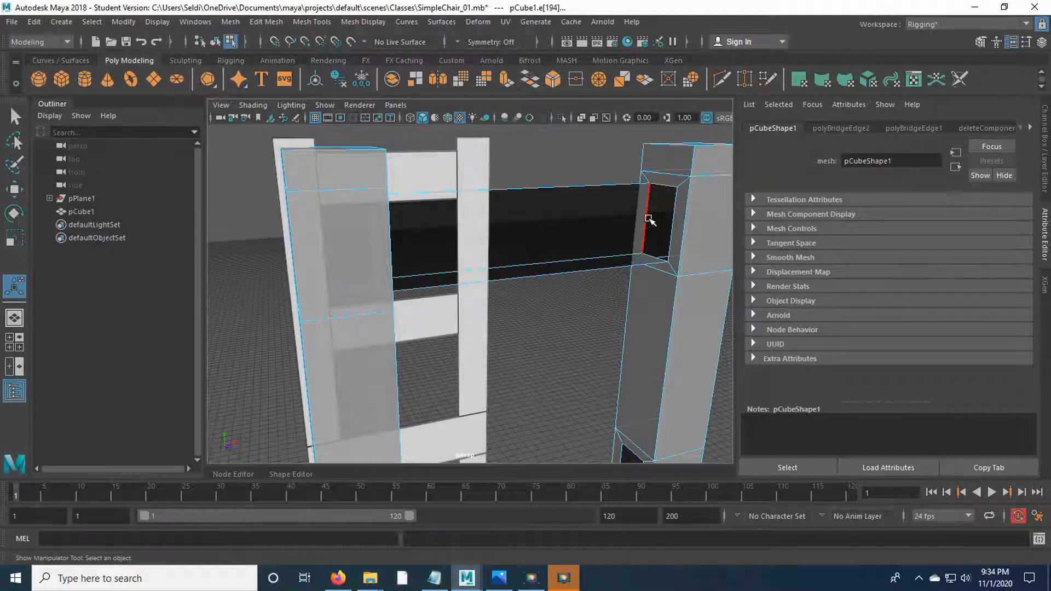
shift+right_click(672, 185)
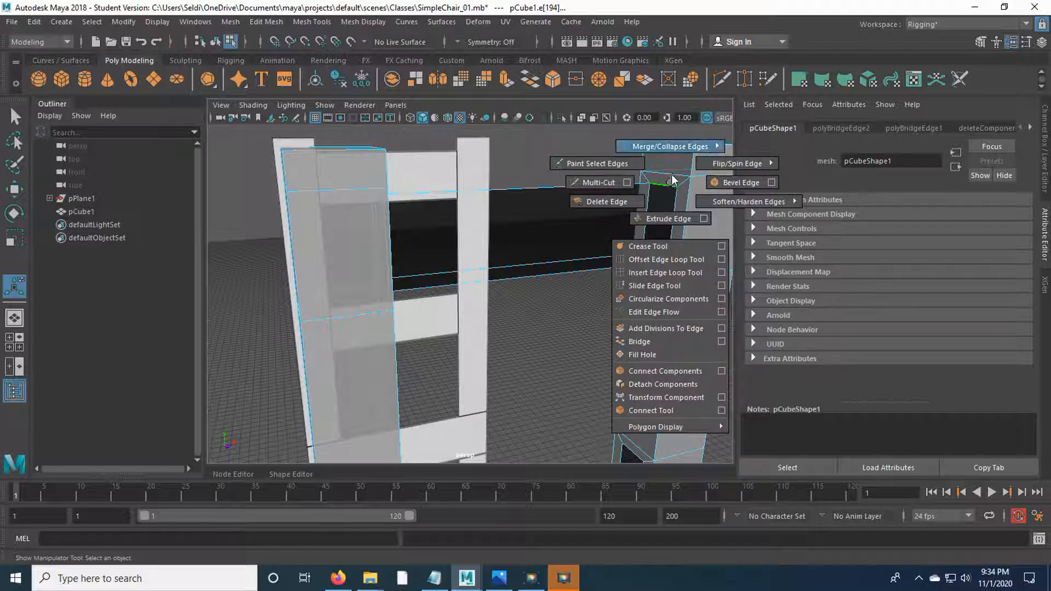
click(668, 340)
Bridge the front vertical edges of the upper openings to close the top slat
alt+drag(635, 246, 438, 244)
click(672, 234)
shift+click(299, 241)
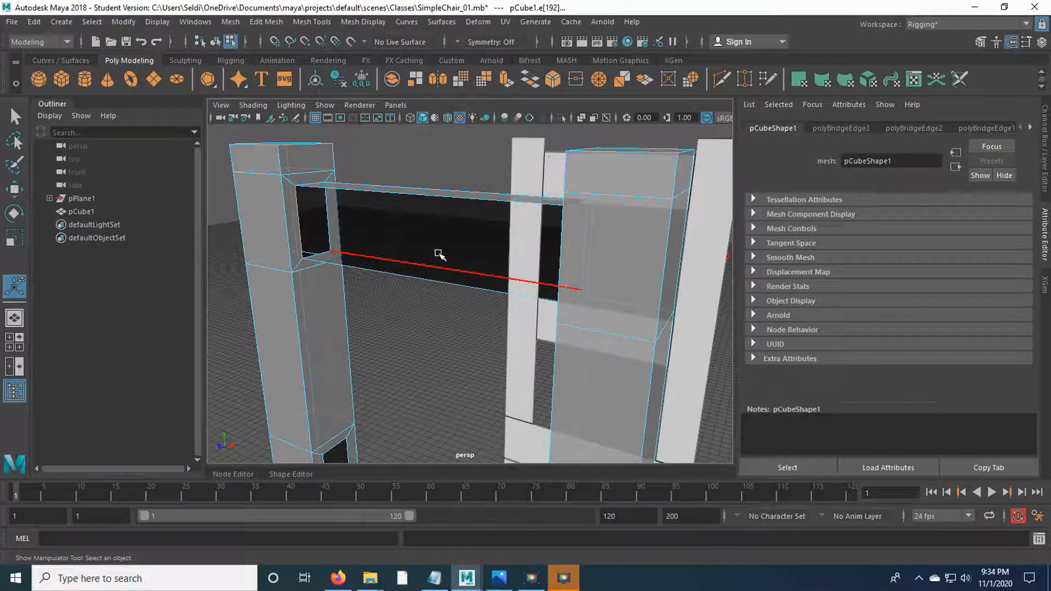
key(g)
mouse_move(436, 232)
alt+mouse_down()
mouse_move(397, 291)
mouse_move(447, 238)
mouse_move(416, 202)
mouse_move(382, 201)
mouse_move(430, 219)
alt+mouse_up()
Select the four border edges of the lower opening on one back post
key(F8)
alt+drag(445, 355, 401, 223)
right_drag(311, 200, 311, 167)
mouse_move(372, 232)
alt+mouse_down()
mouse_move(476, 237)
mouse_move(383, 232)
mouse_move(379, 242)
alt+mouse_up()
alt+drag(382, 246, 378, 237)
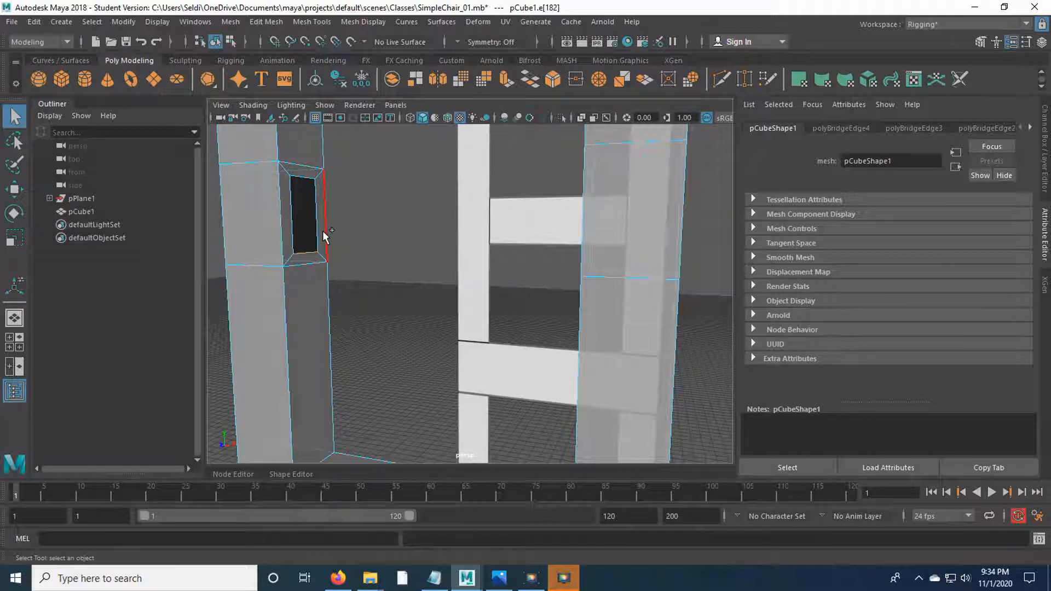
click(314, 189)
shift+click(307, 180)
shift+click(290, 197)
Add the four border edges of the other post's lower opening and bridge them all into the lower slat
alt+drag(372, 280, 525, 286)
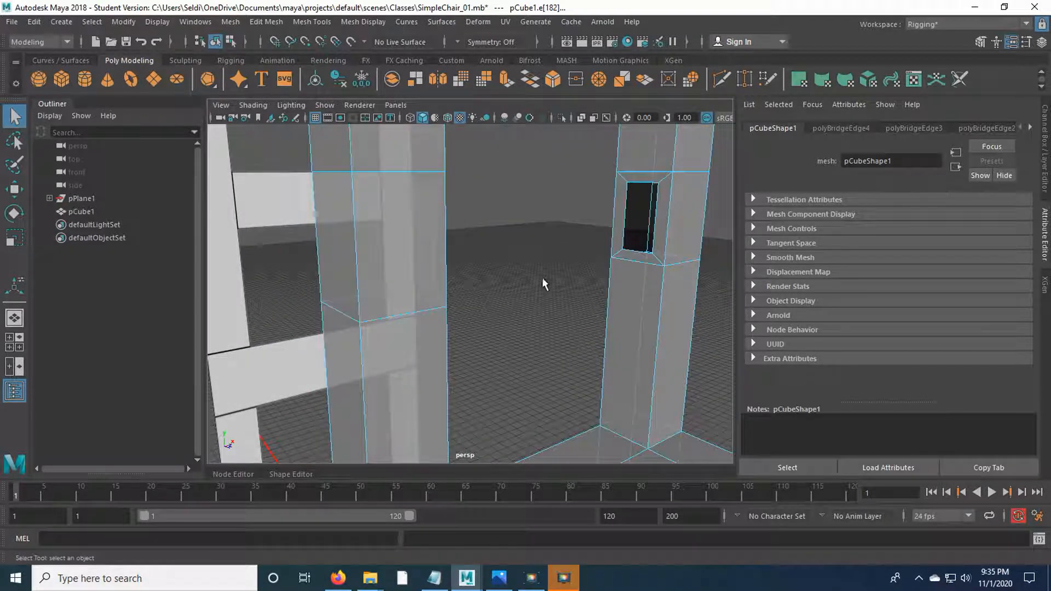
shift+click(645, 253)
shift+click(653, 236)
shift+click(640, 183)
shift+click(629, 205)
key(g)
alt+drag(587, 286, 498, 296)
Return to object mode, select the chair, and reduce the lambert1 material's transparency to zero
right_drag(455, 243, 478, 172)
scroll(453, 258, down, 5)
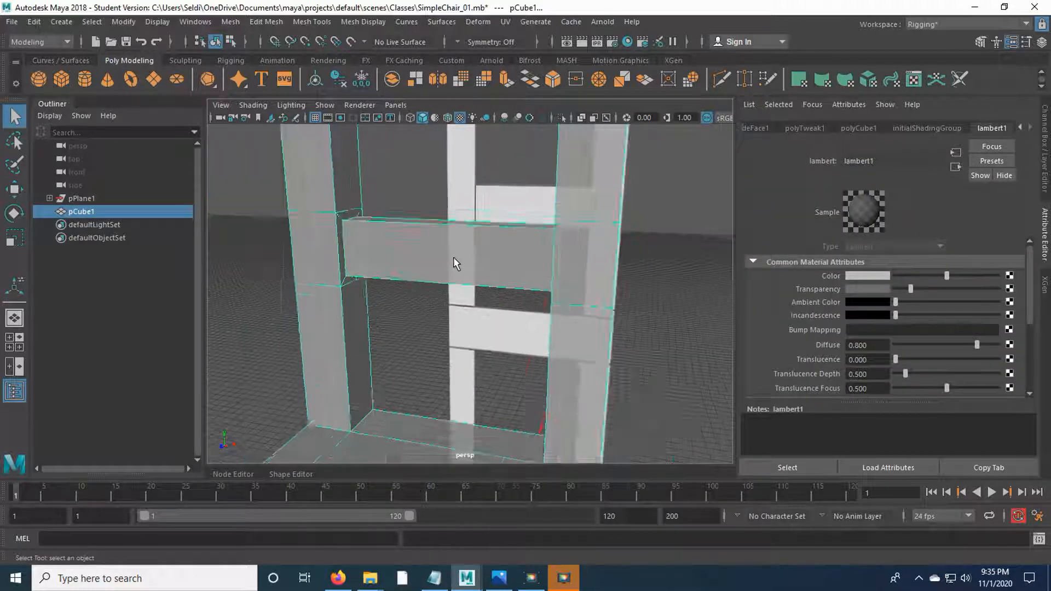
click(661, 276)
scroll(659, 270, down, 5)
alt+drag(659, 270, 542, 364)
click(459, 284)
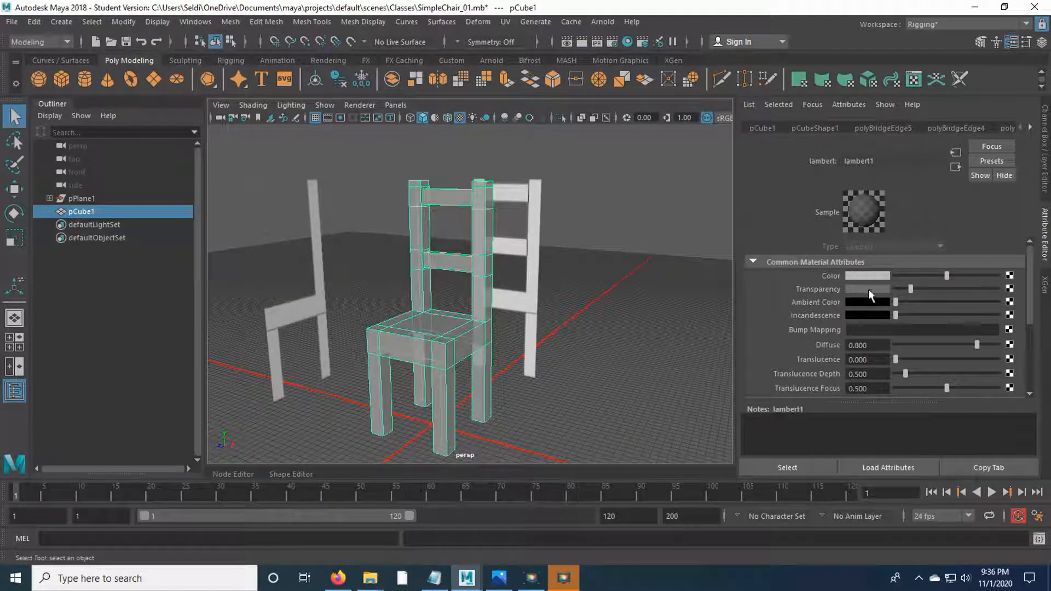
drag(912, 293, 880, 296)
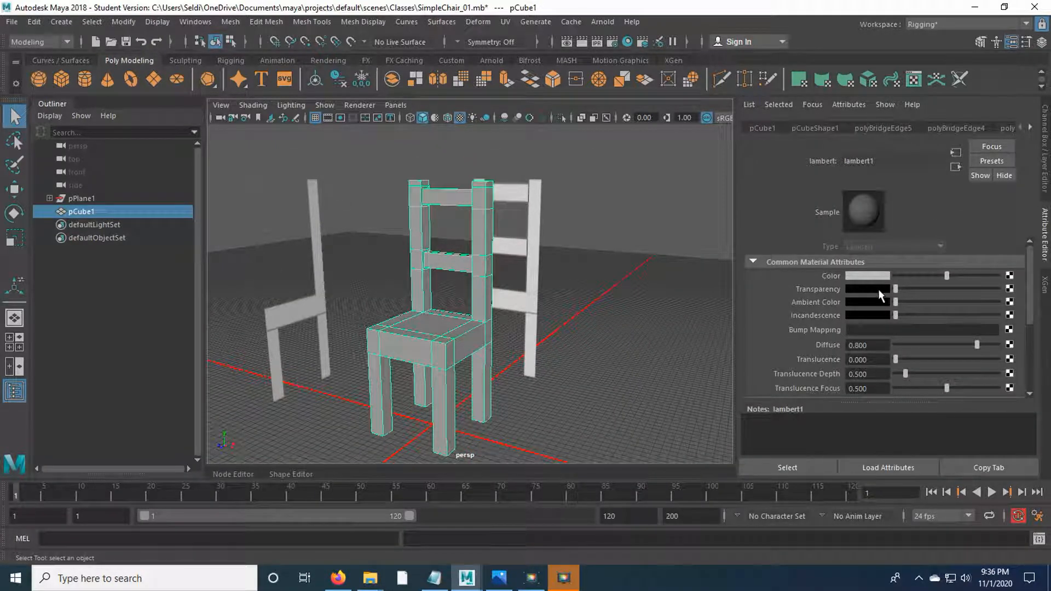
Open the chair's material attributes and clear the selection to view the finished chair
right_click(465, 344)
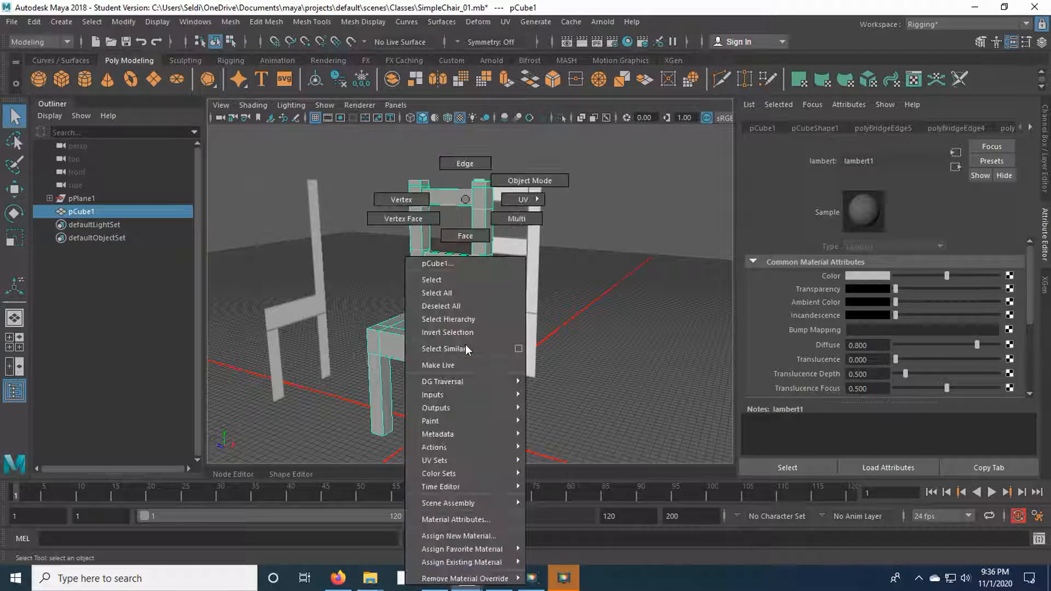
click(471, 520)
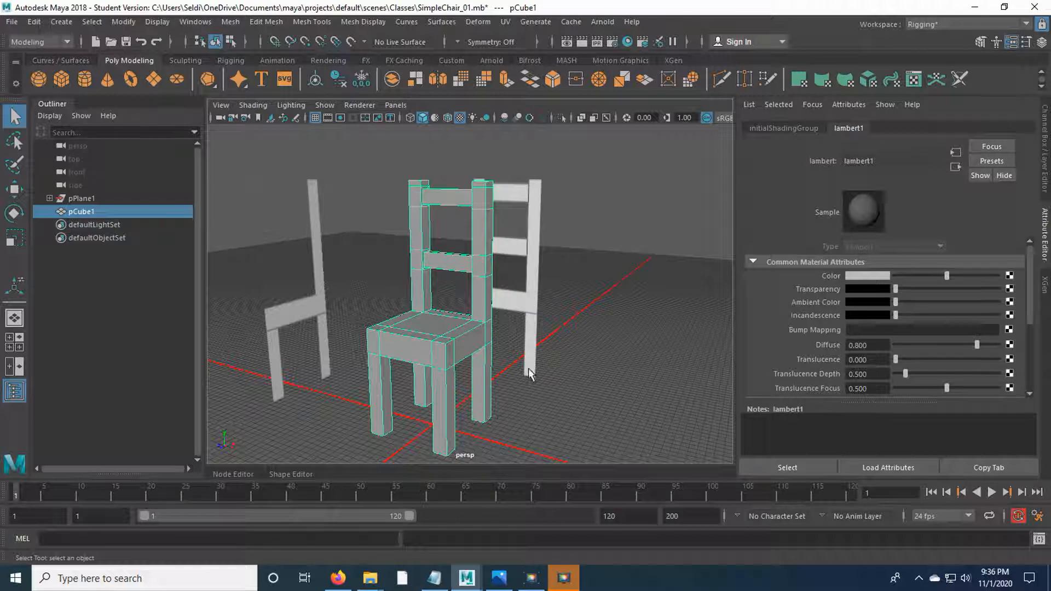
click(588, 364)
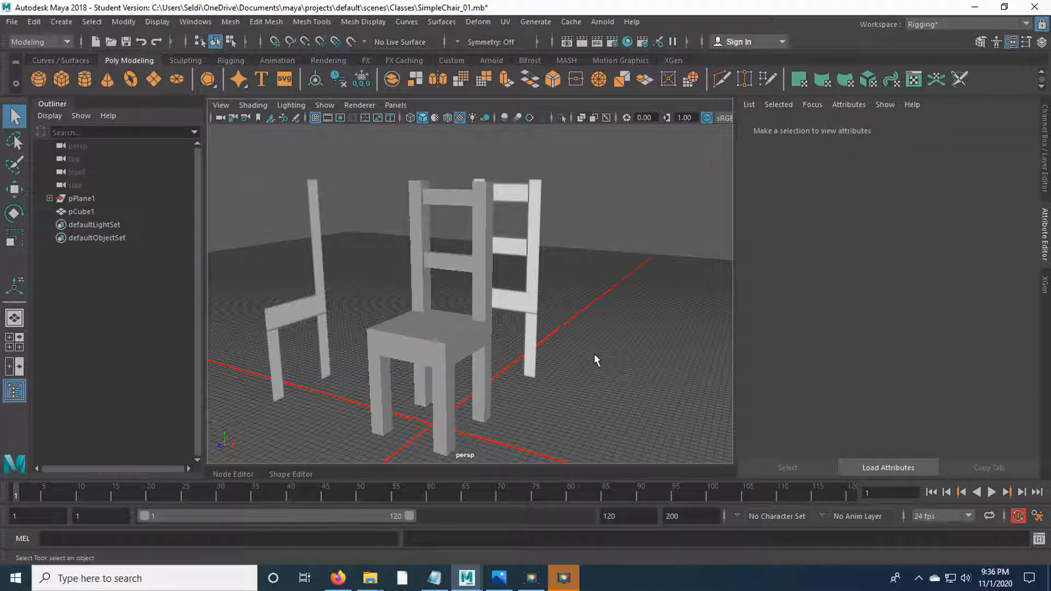
mouse_move(594, 353)
alt+mouse_down()
mouse_move(373, 345)
mouse_move(385, 333)
mouse_move(624, 328)
mouse_move(616, 360)
mouse_move(579, 360)
alt+mouse_up()
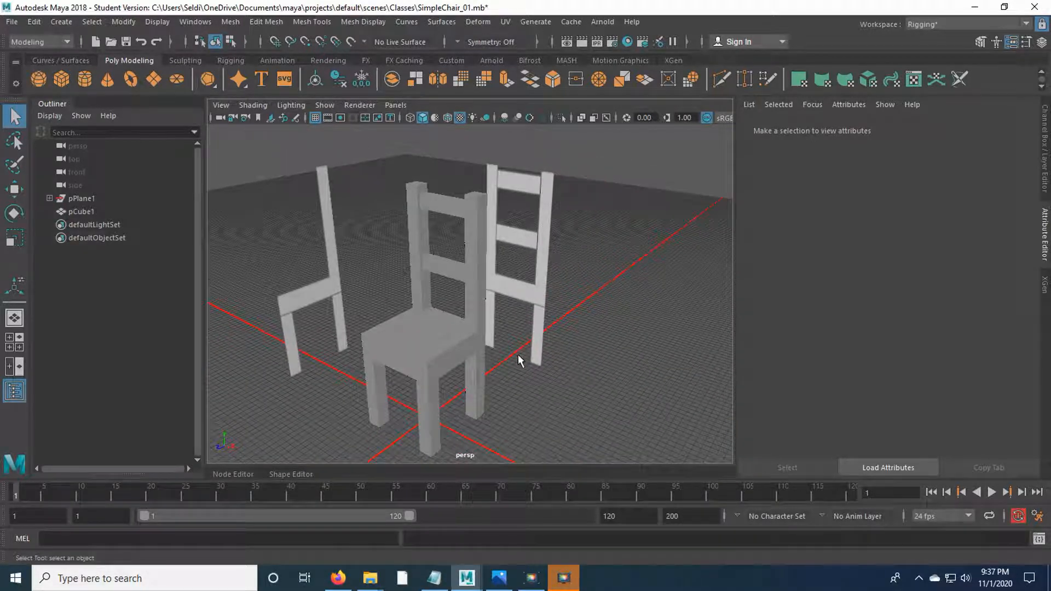